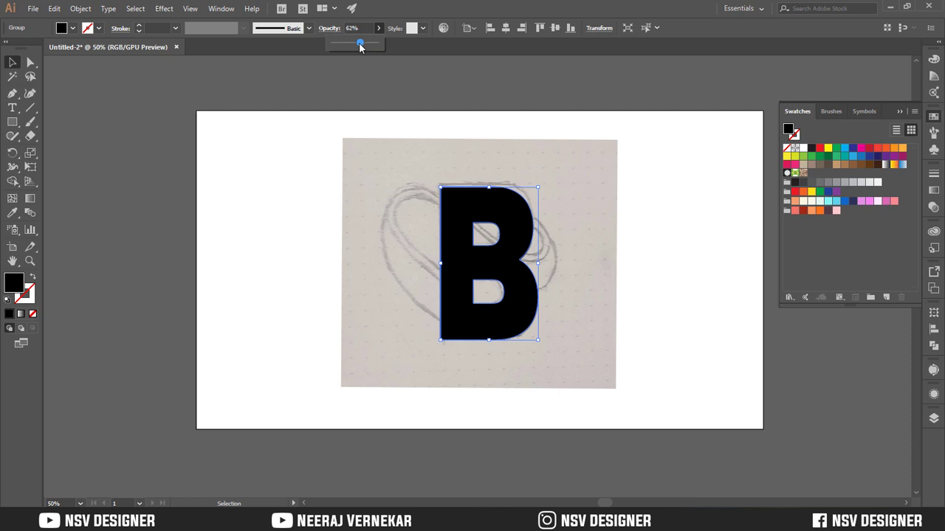
Set the letter B's opacity to 52% and stretch its top edge up to the sketch's upper outline
left_click_drag(361, 47, 357, 46)
left_click(611, 256)
scroll(608, 268, "up", 2)
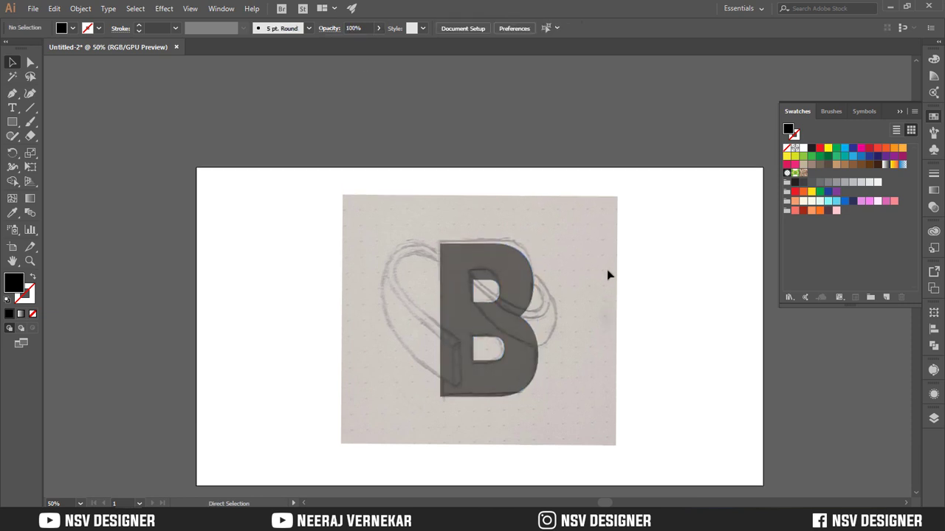
key("ctrl+plus")
left_click(534, 263)
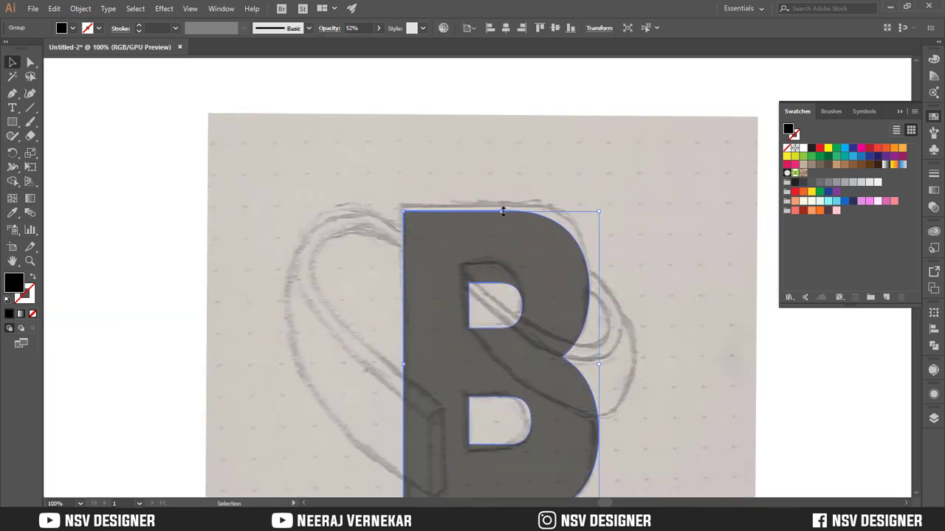
left_click_drag(503, 212, 500, 202)
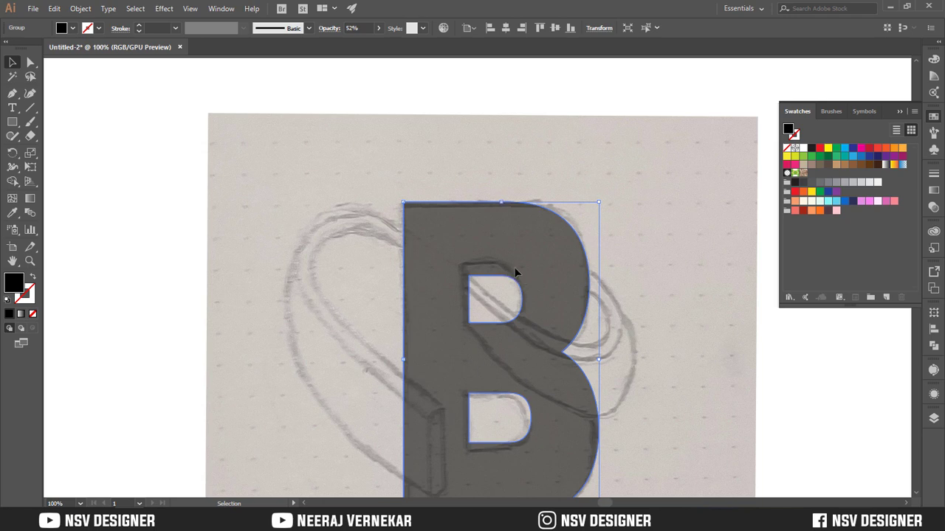
Nudge the letter B down and left over the sketch, and stretch its top edge slightly above the drawn outline
key("Down")
key("Left")
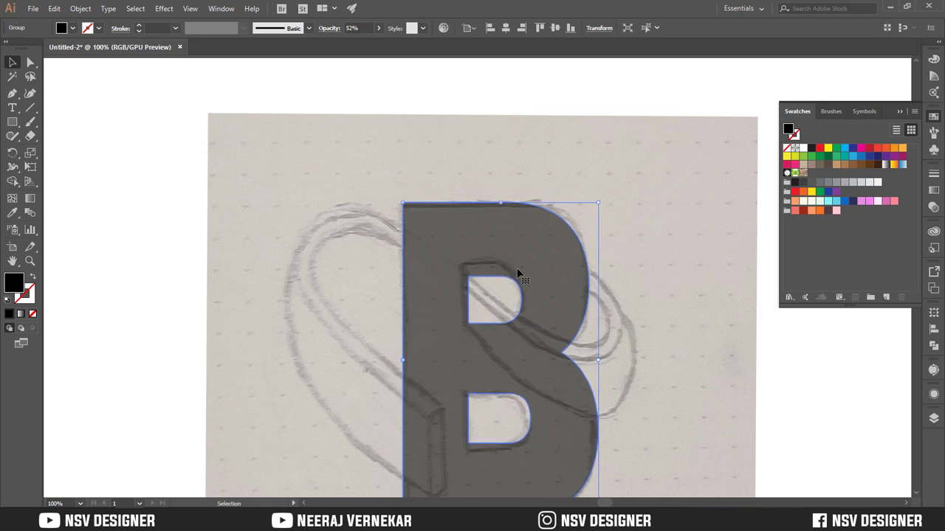
key("Left")
key("Left")
key("Left")
key("Left")
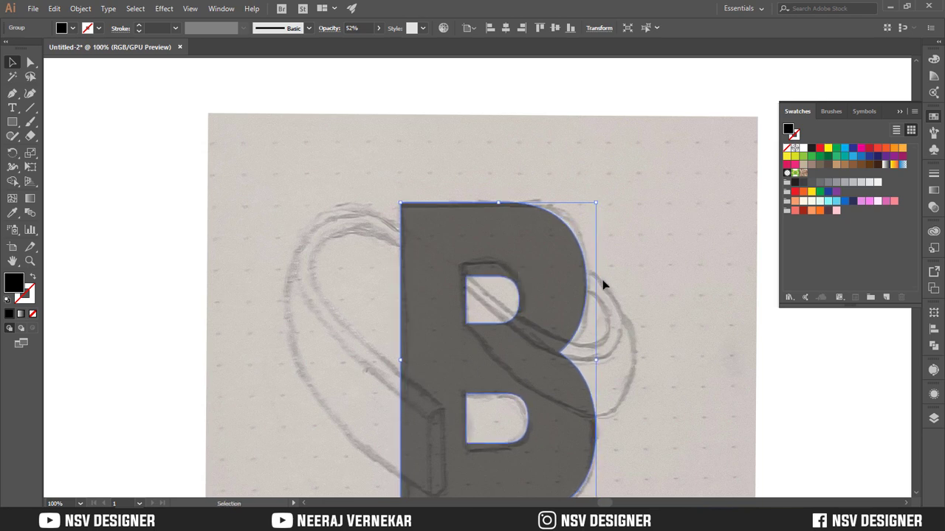
key("Left")
left_click_drag(498, 202, 498, 187)
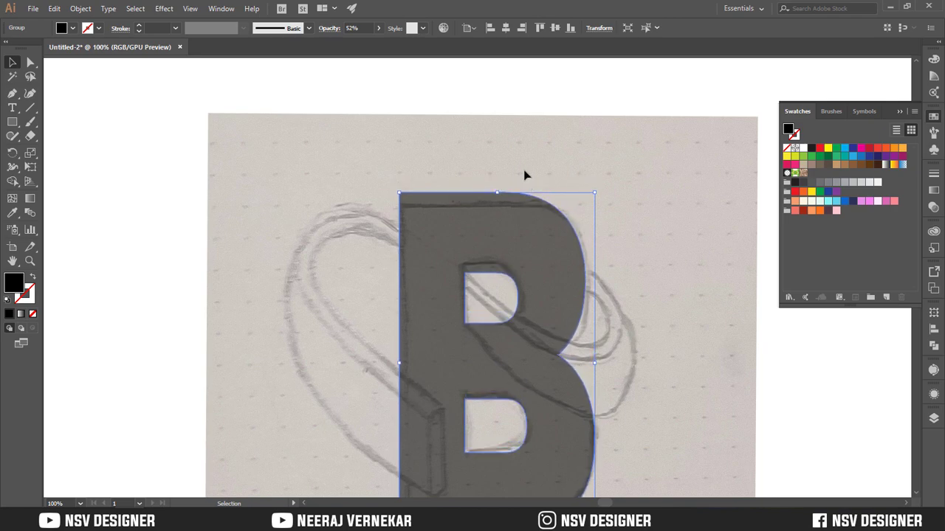
left_click(524, 175)
Shift the letter B slightly to the right to refine its alignment with the sketch, and deselect it
key("ctrl+minus")
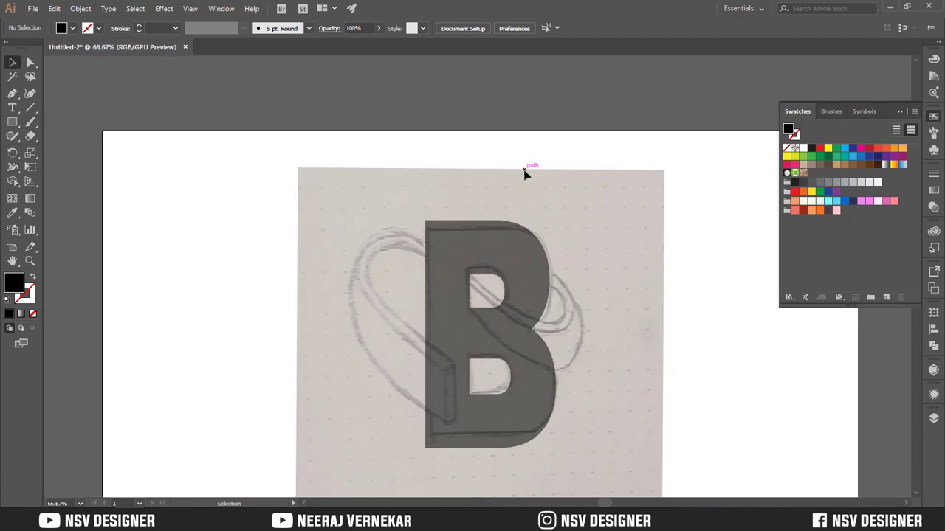
left_click(520, 272)
key("Right")
key("Right")
key("Right")
left_click(608, 256)
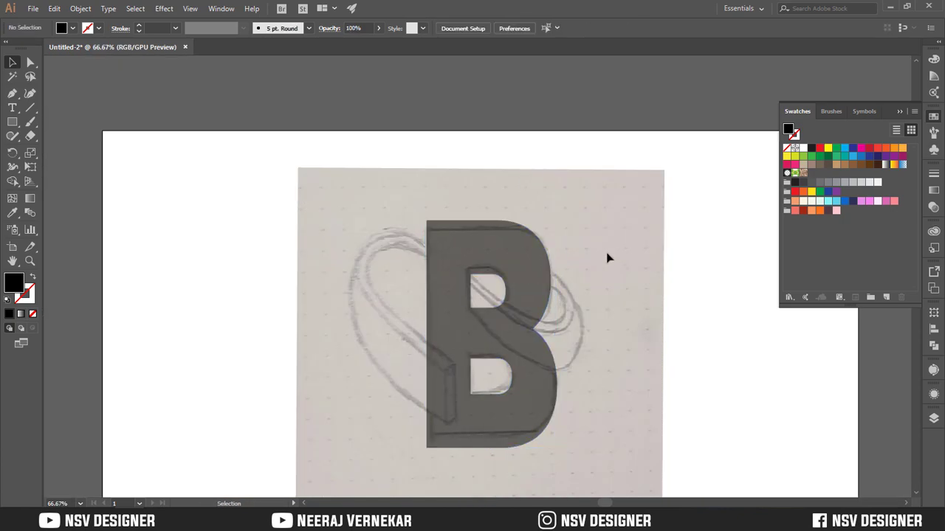
left_click(473, 272)
left_click(610, 304)
left_click(548, 345)
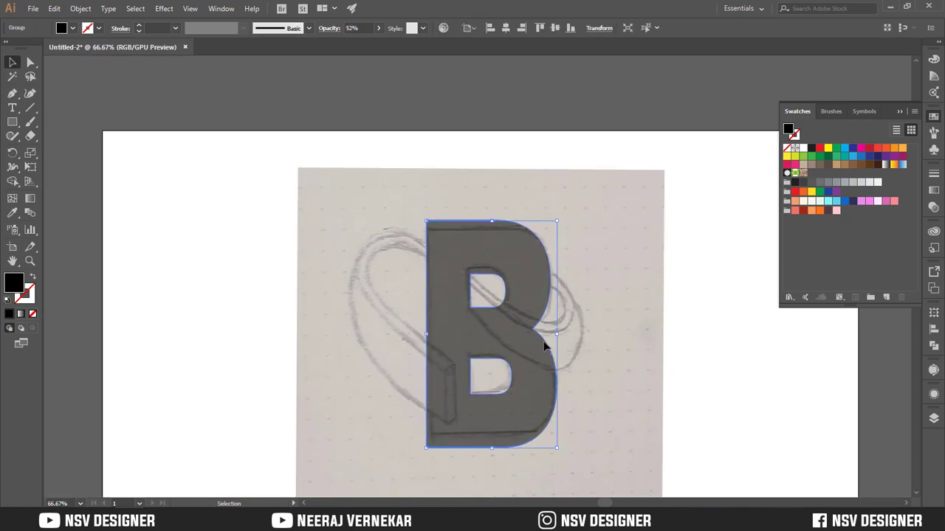
left_click(544, 338)
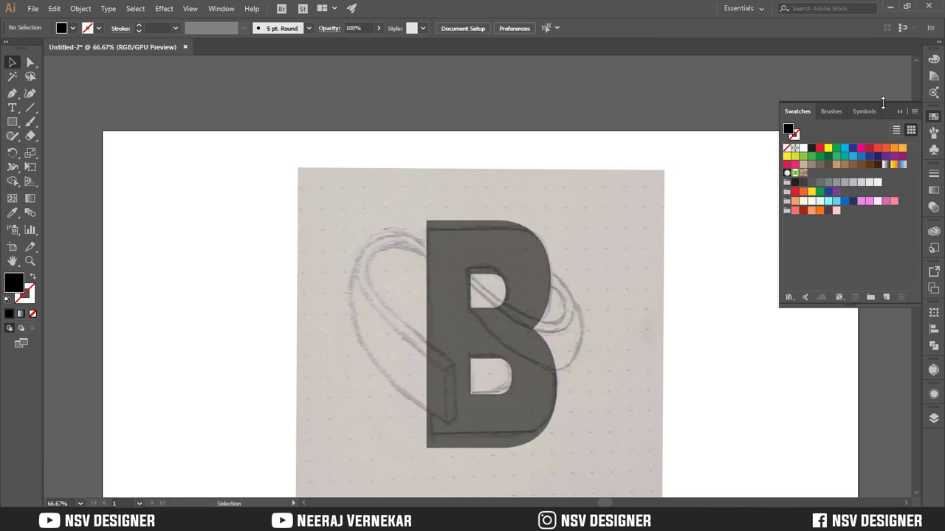
Trace the narrow upper band of the sketch's right loop as a closed Pen path with no fill and a 1 pt black stroke
left_click(801, 184)
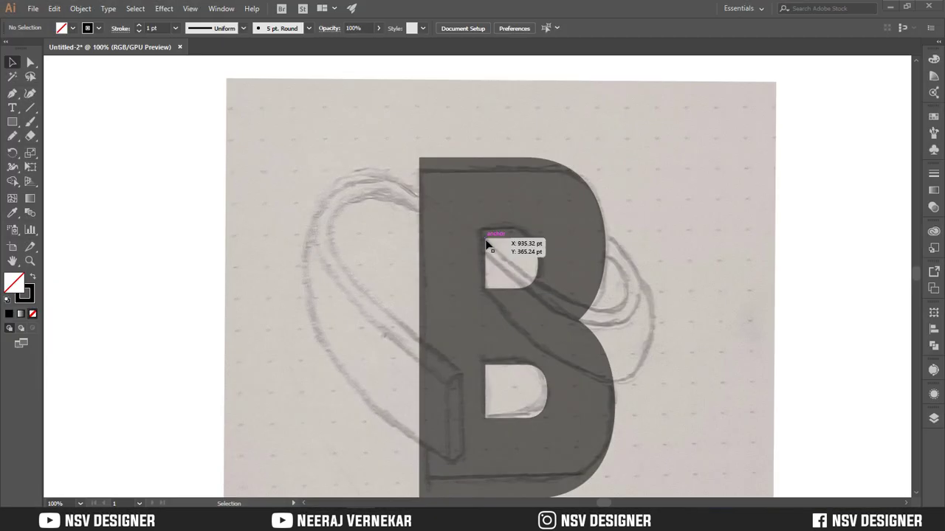
key("p")
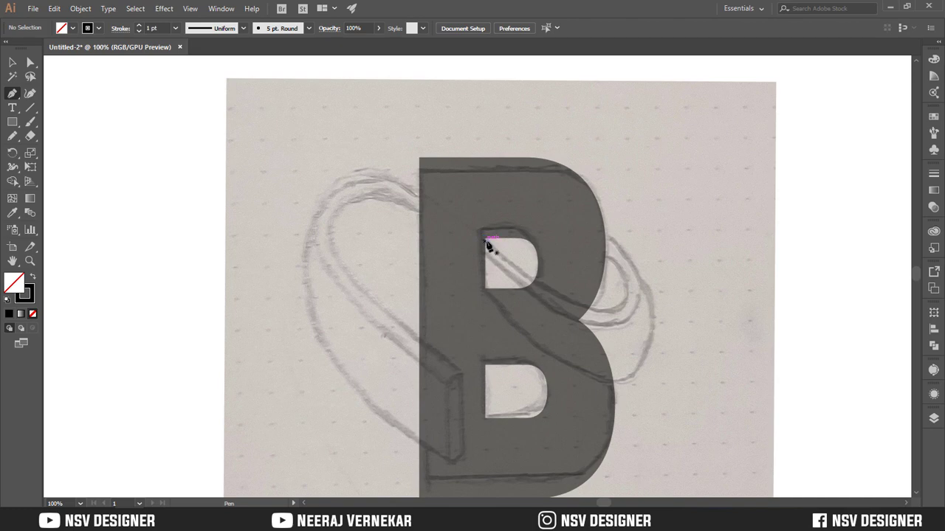
left_click(485, 239)
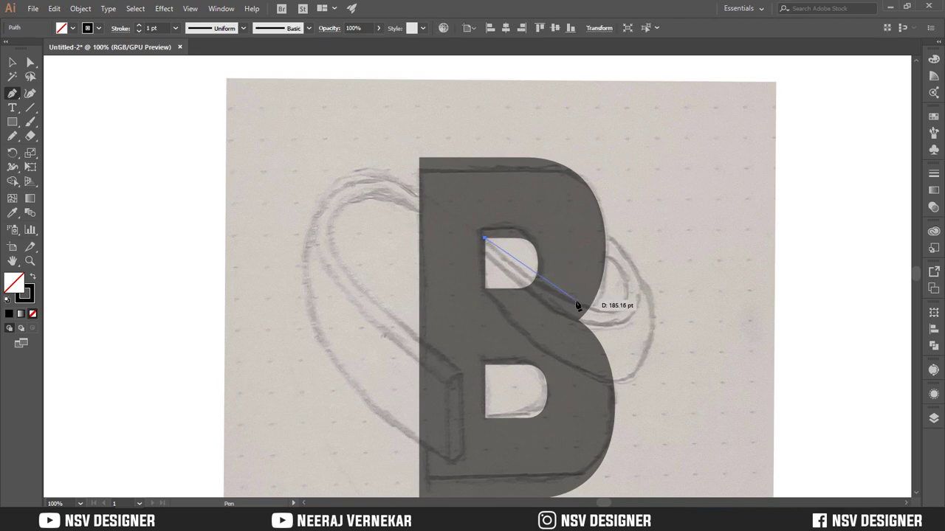
left_click_drag(614, 310, 610, 266)
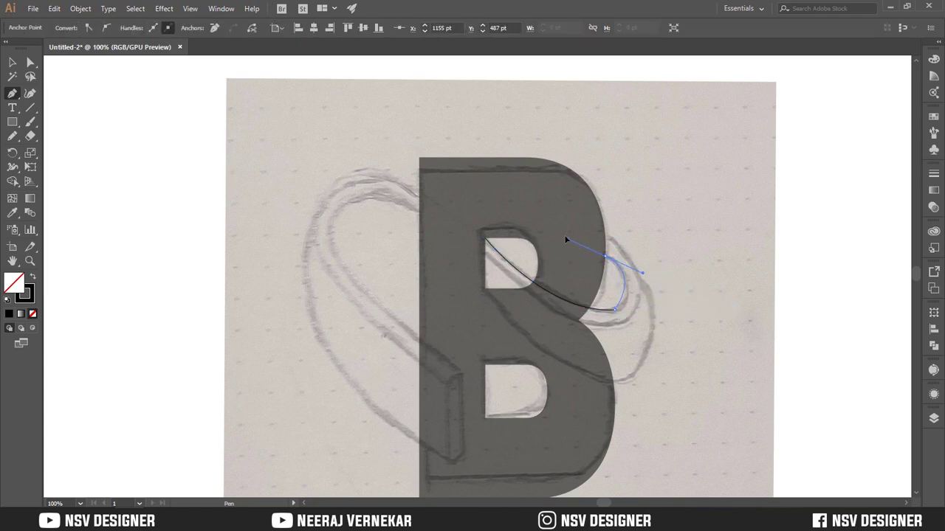
left_click_drag(563, 220, 645, 313)
left_click_drag(568, 315, 489, 254)
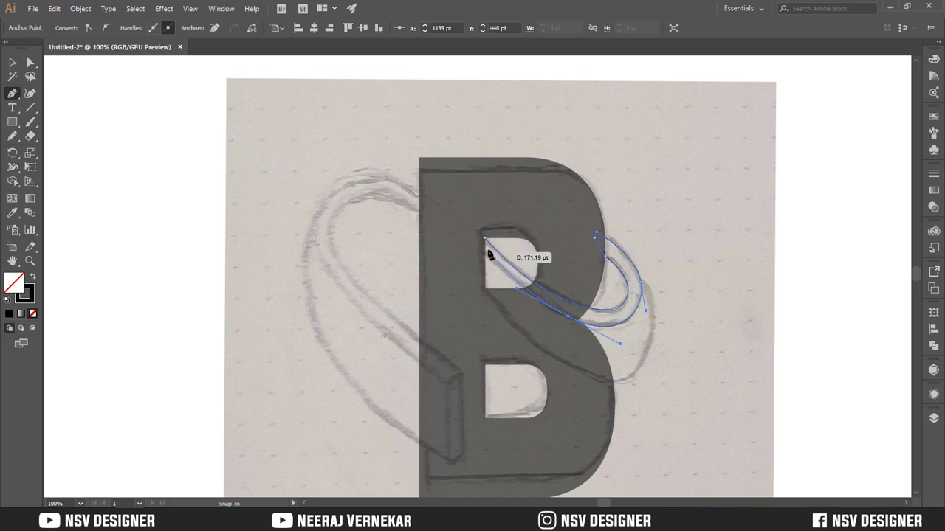
left_click(480, 252)
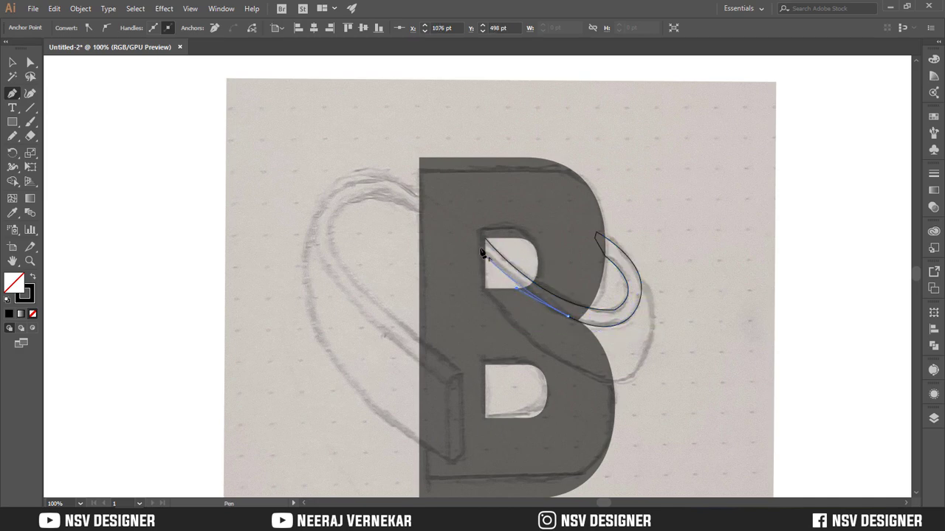
left_click(481, 235)
left_click(483, 237)
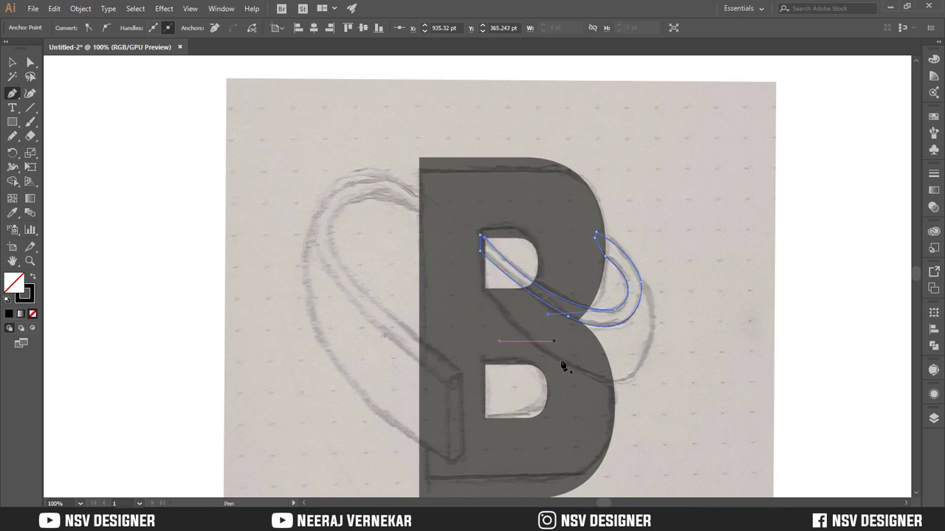
Trace the wide lower band of the right loop with the Pen tool, closing the path through the narrow band and the upper counter
left_click(481, 287)
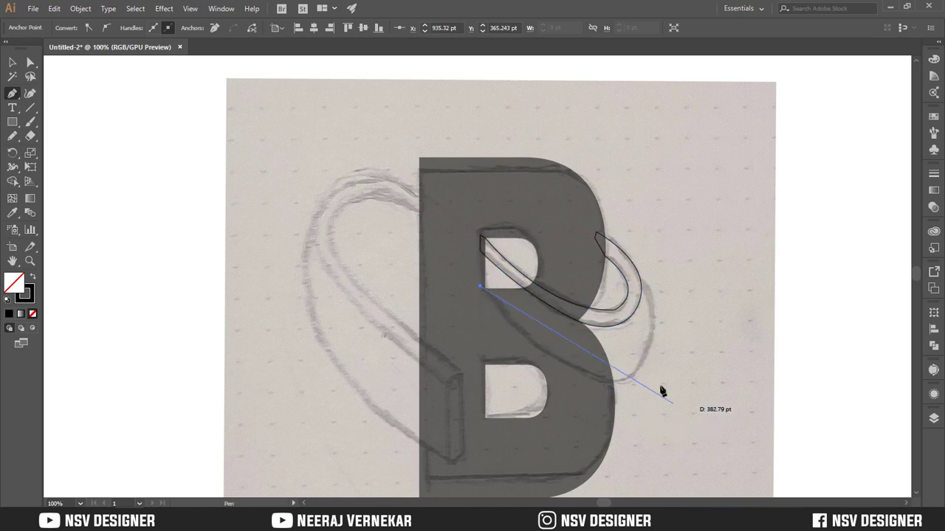
left_click_drag(660, 364, 693, 337)
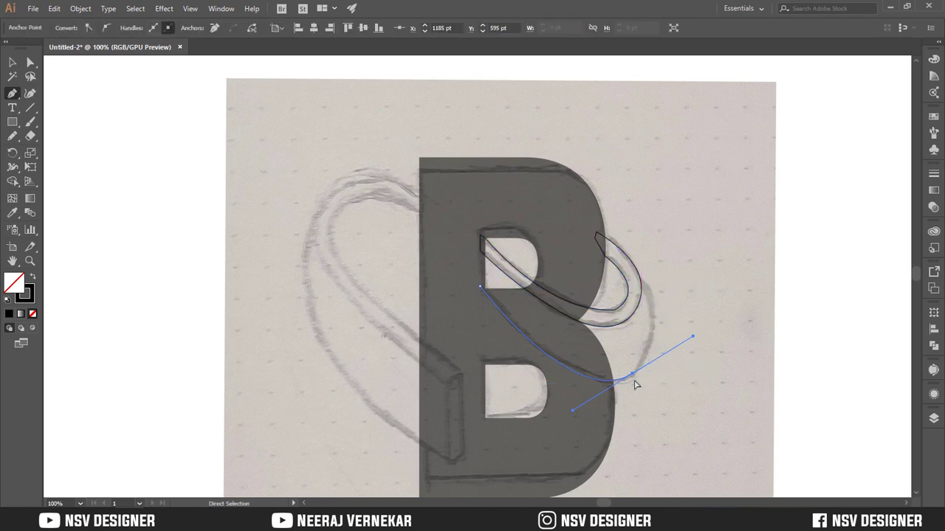
key("ctrl+z")
left_click_drag(624, 379, 659, 365)
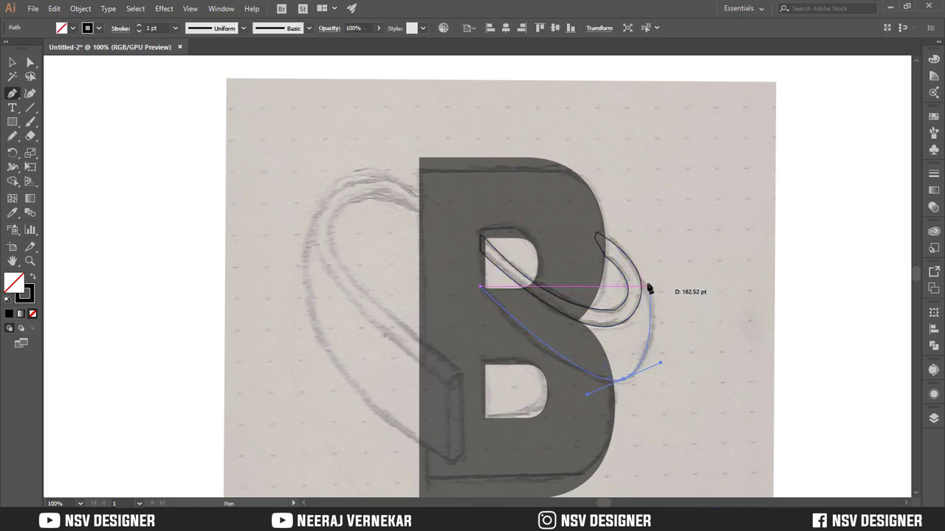
left_click_drag(642, 281, 633, 258)
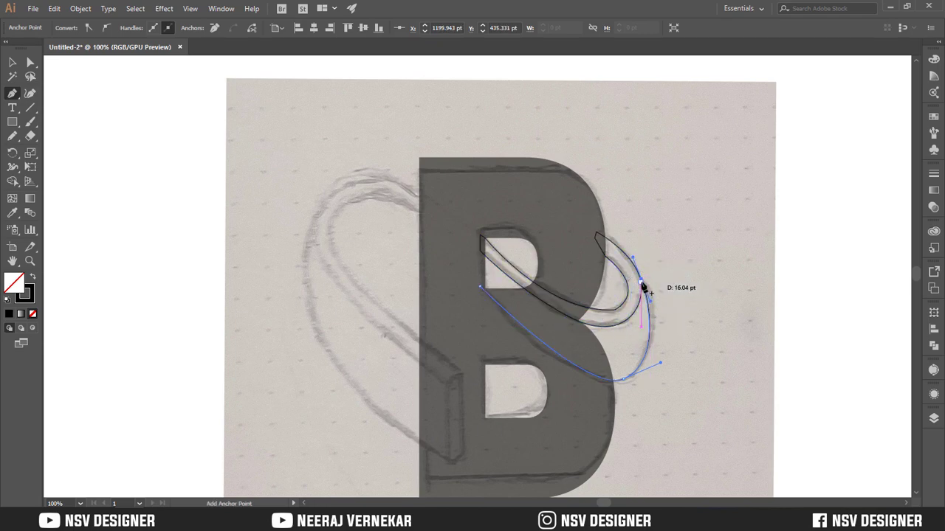
left_click(642, 283)
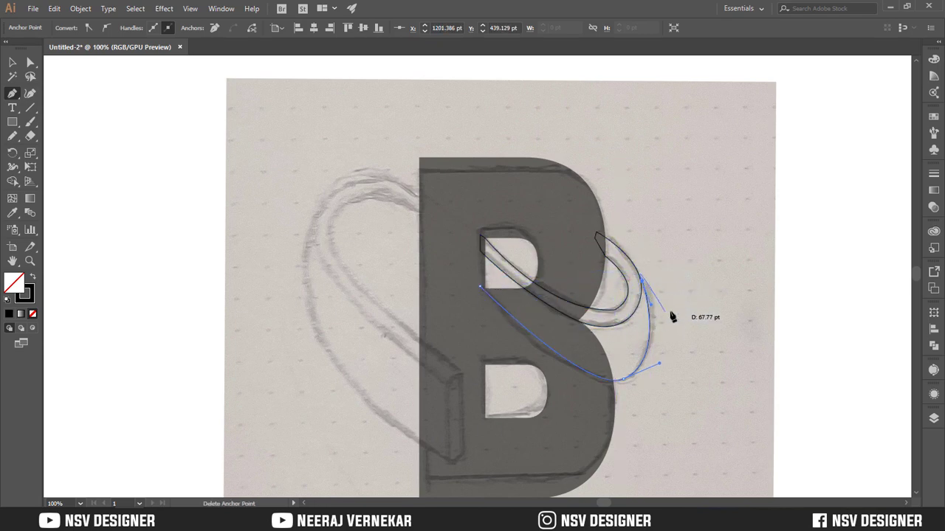
left_click(577, 272)
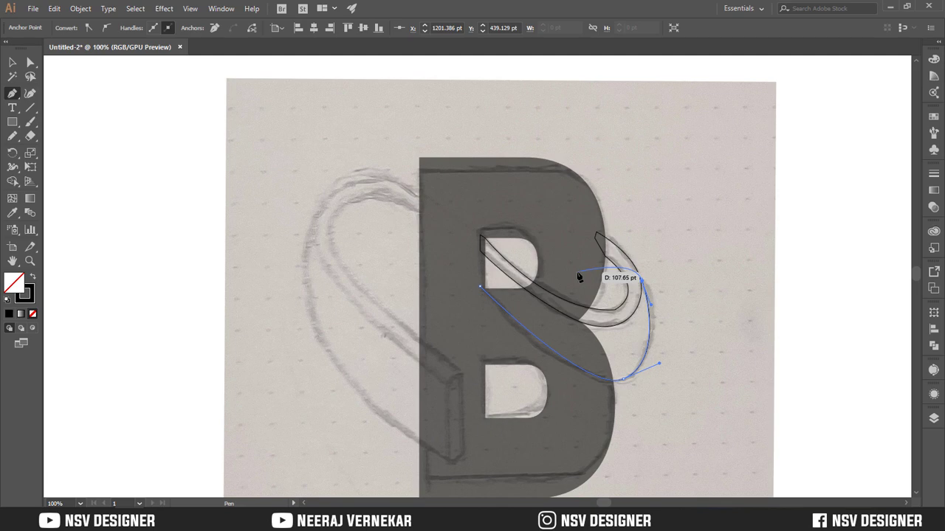
left_click(487, 238)
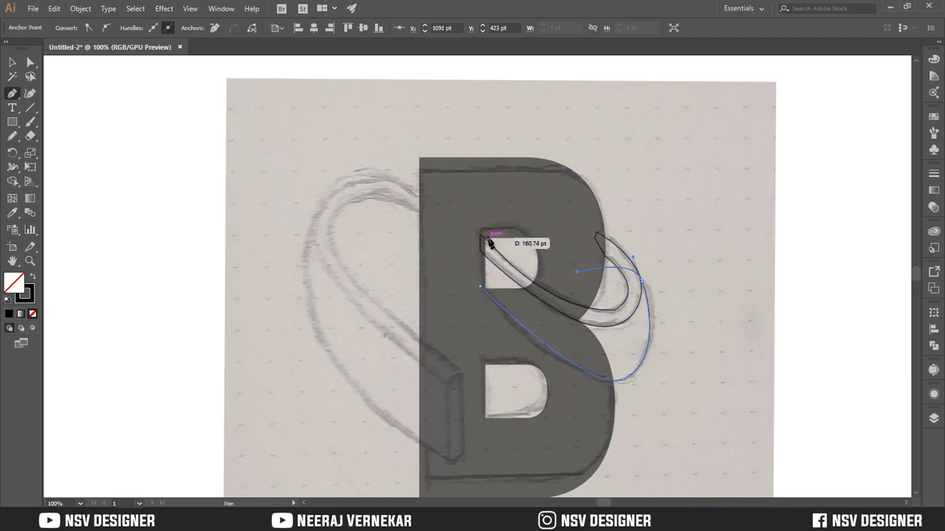
left_click(481, 288)
Select both right-loop paths and use Shape Builder to remove the excess area above them and merge the narrow band's split pieces
scroll(399, 354, "up", 1)
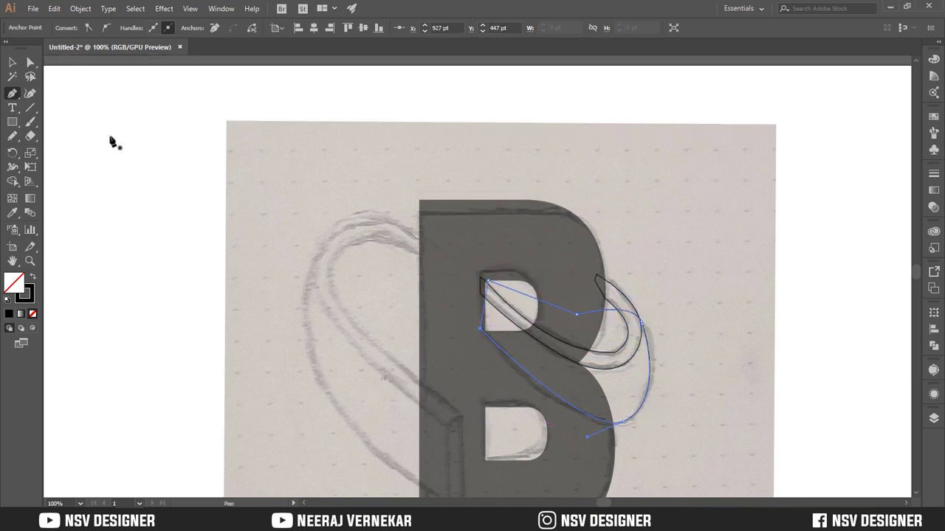
key("v")
left_click(81, 103)
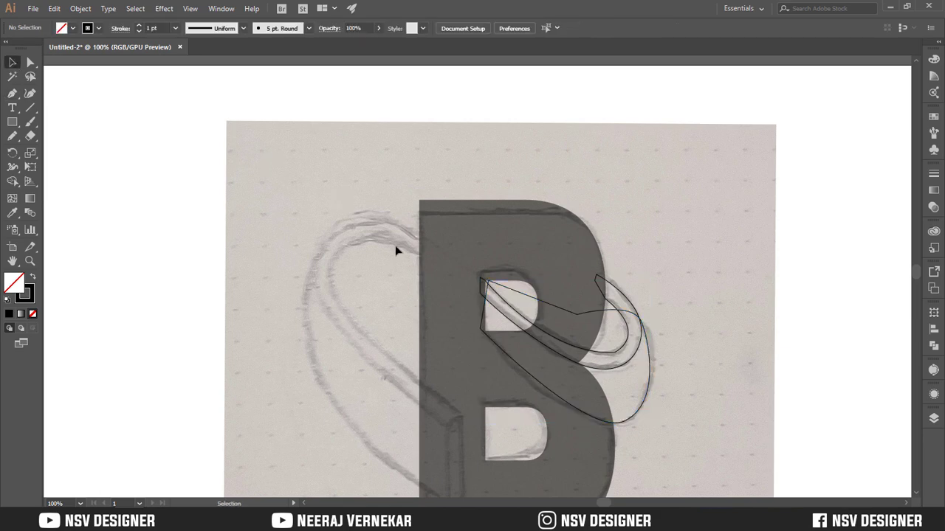
left_click(501, 332)
left_click(14, 182)
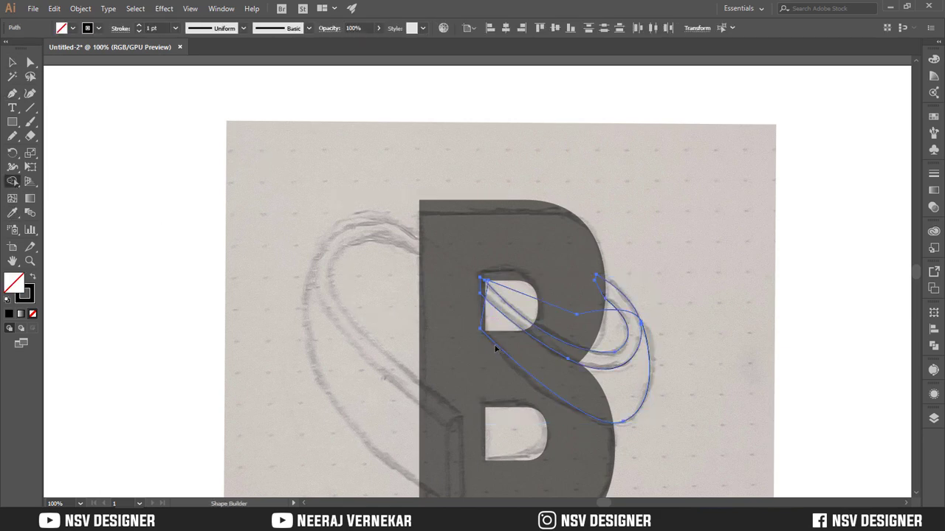
left_click(565, 323, "alt")
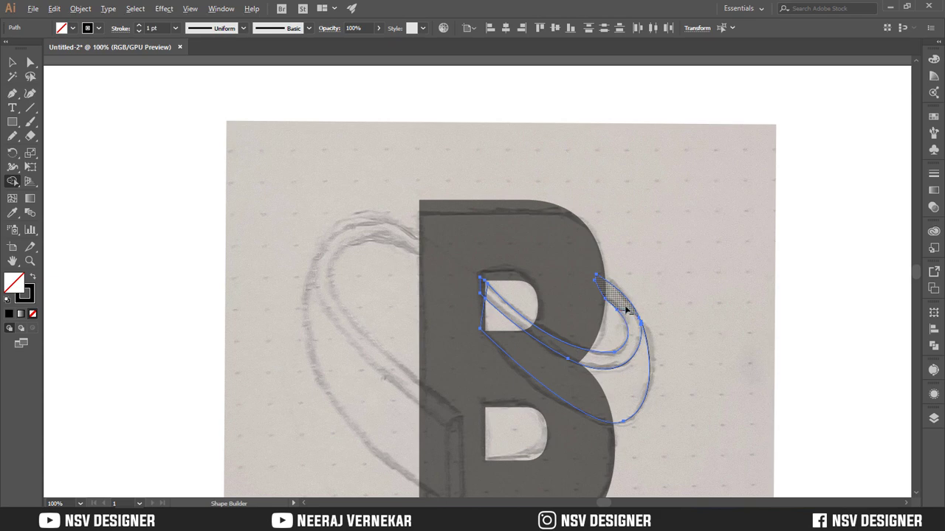
mouse_move(626, 310)
left_mouse_down()
mouse_move(635, 331)
mouse_move(564, 371)
left_mouse_up()
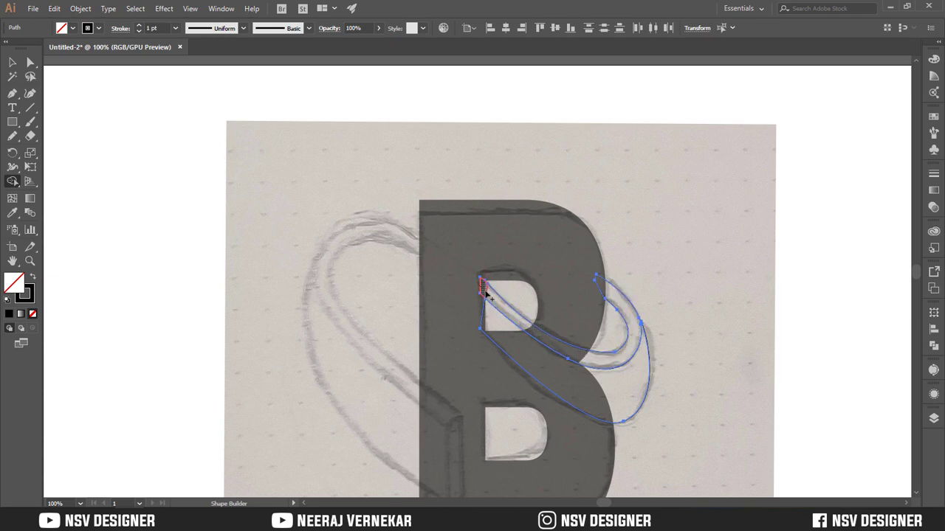
left_click_drag(486, 293, 495, 302)
key("v")
left_click(454, 319)
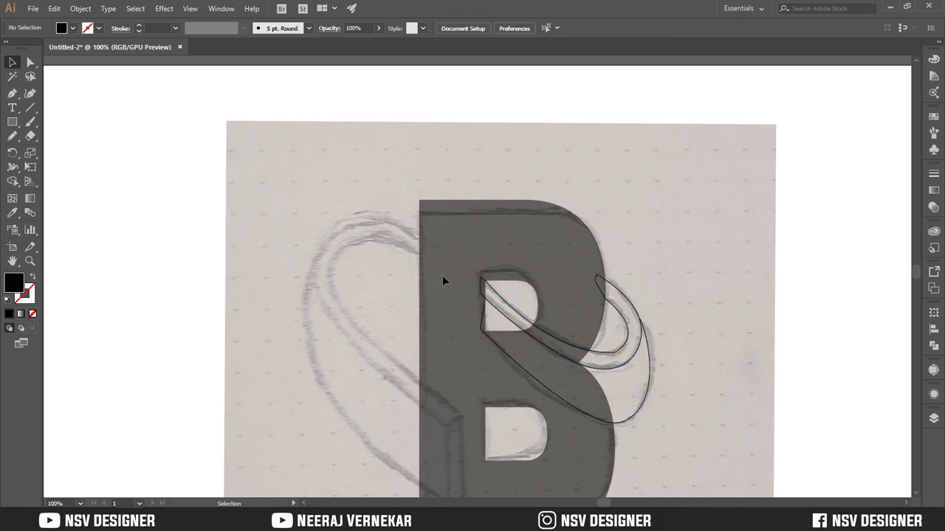
Fill the wide and narrow bands of the right loop solid black without a stroke using Shape Builder
key("ctrl+a")
left_click(12, 181)
left_click(539, 362)
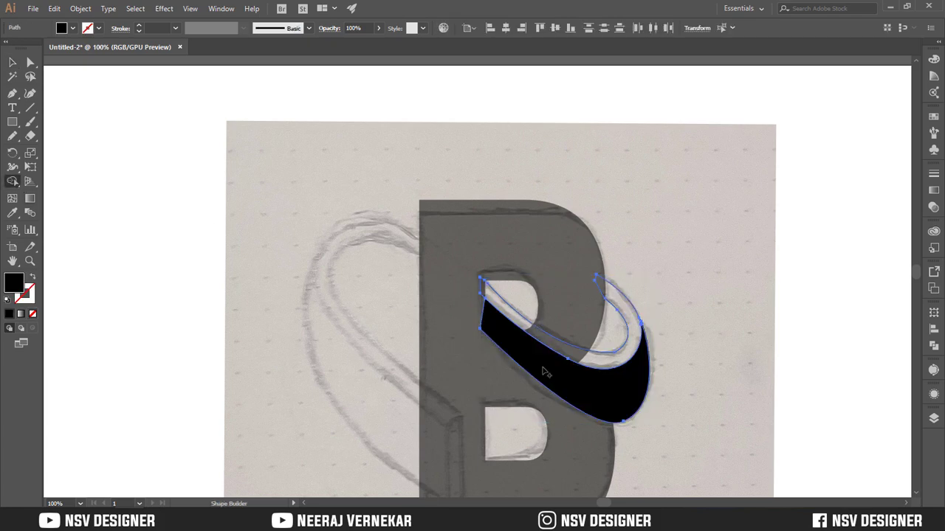
left_click(548, 344)
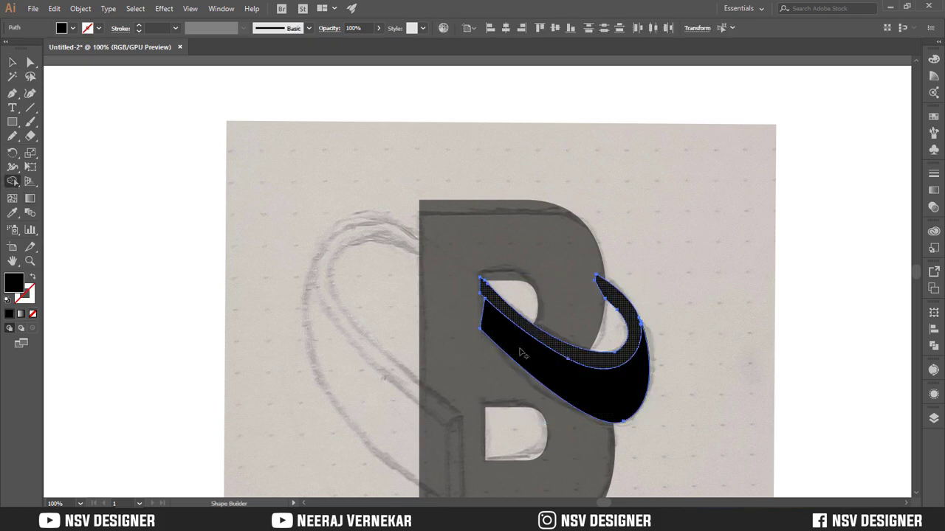
key("v")
left_click(347, 216)
Trace the narrow band of the sketch's left loop as a closed, black-filled Pen path running through to the upper counter's corner
scroll(388, 281, "down", 2)
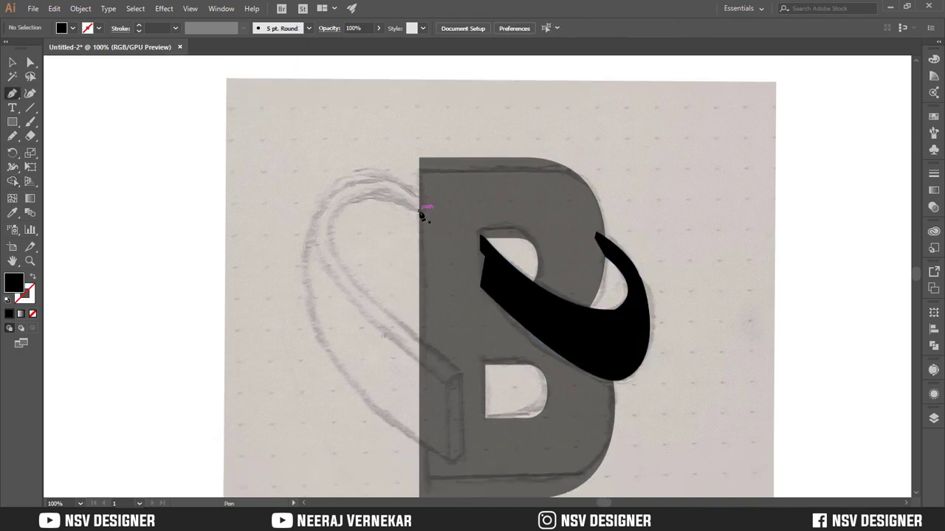
left_click_drag(320, 267, 315, 289)
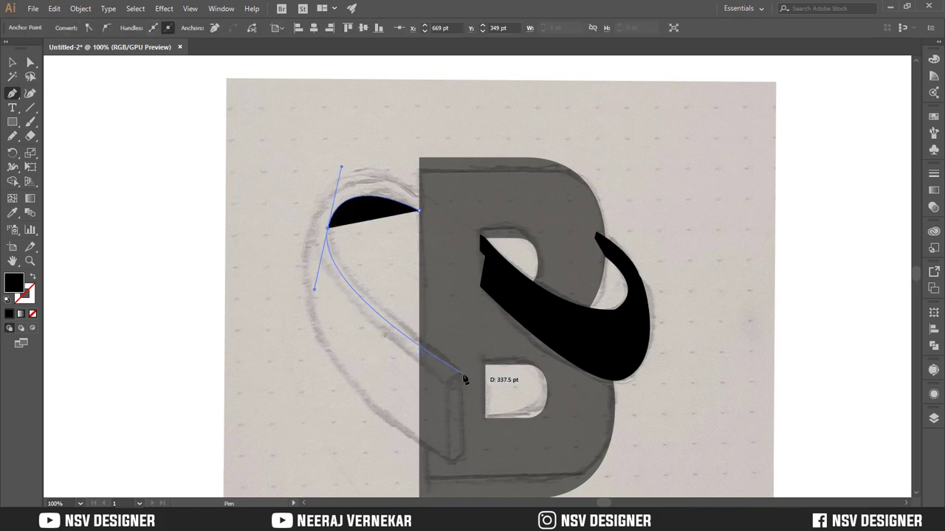
left_click_drag(446, 383, 325, 216)
left_click_drag(319, 211, 350, 130)
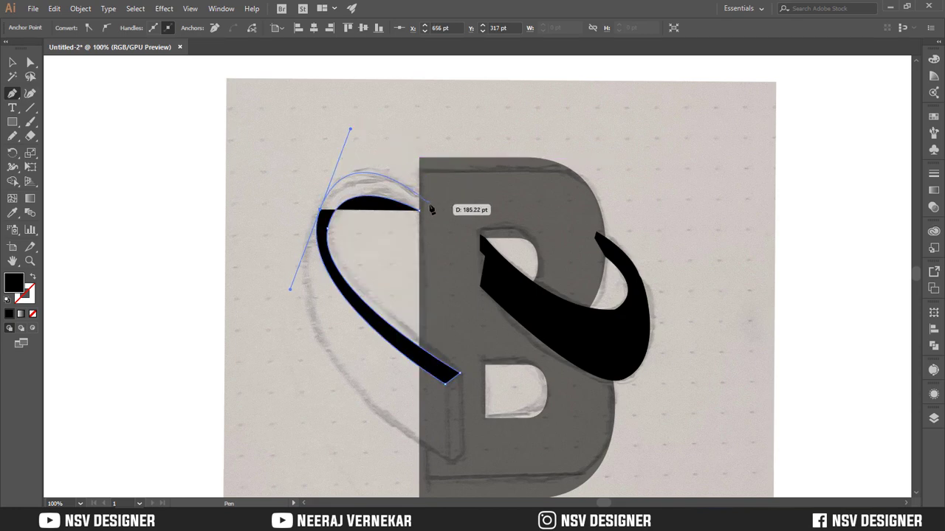
left_click(479, 234)
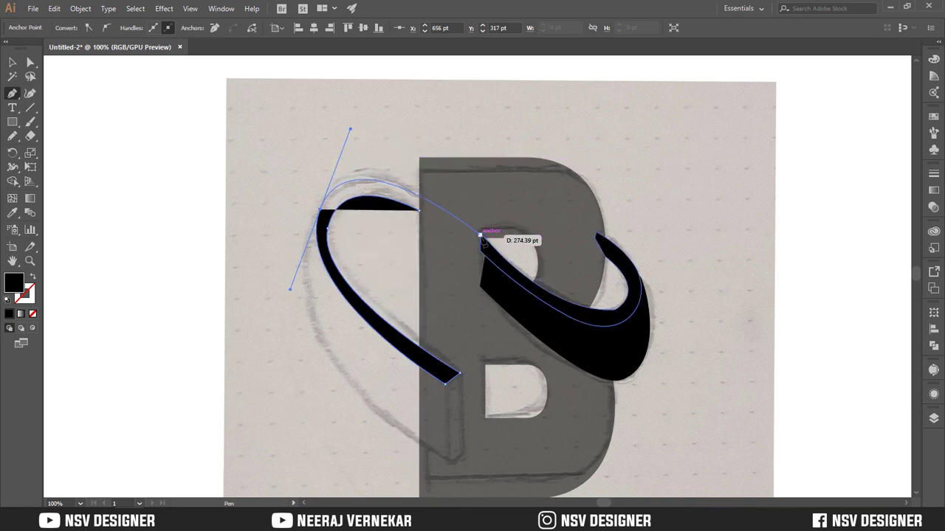
left_click(420, 211)
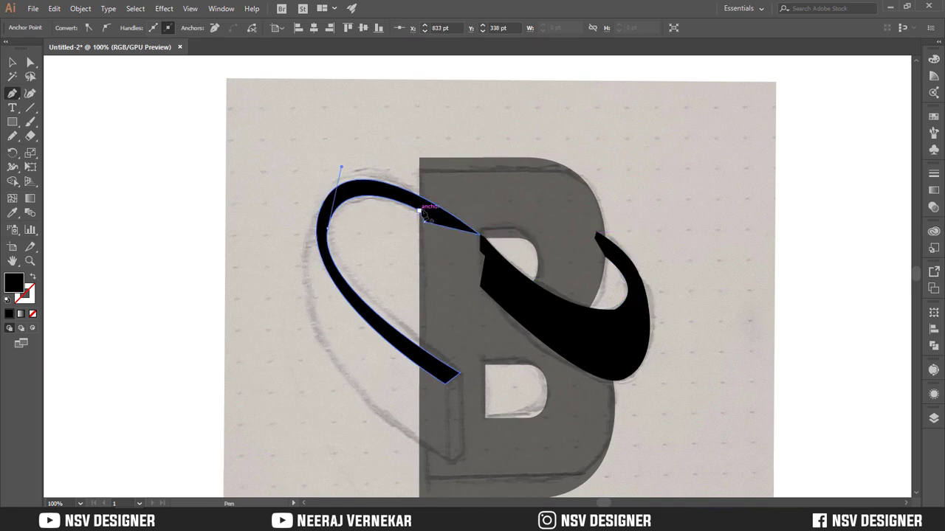
left_click(13, 63)
left_click(106, 122)
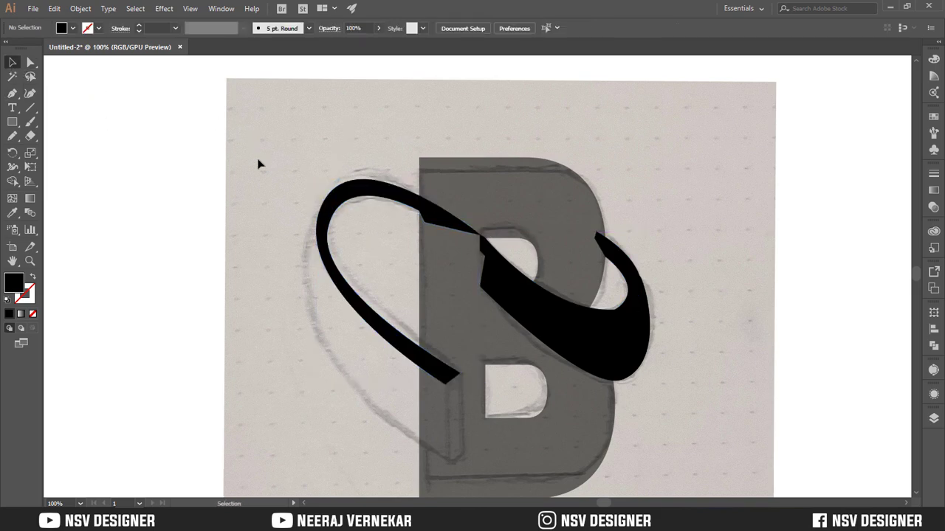
Trace the wide band of the left loop with the Pen tool, from the narrow band's outer edge to the ribbon's lower tip, and close the path
scroll(296, 253, "down", 3)
key("p")
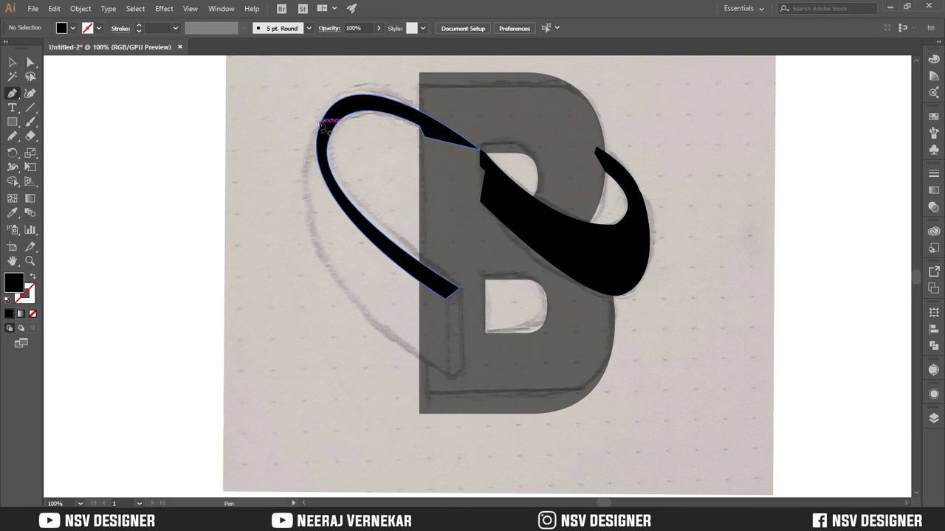
left_click(320, 120)
left_click_drag(451, 377, 663, 452)
left_click(451, 323)
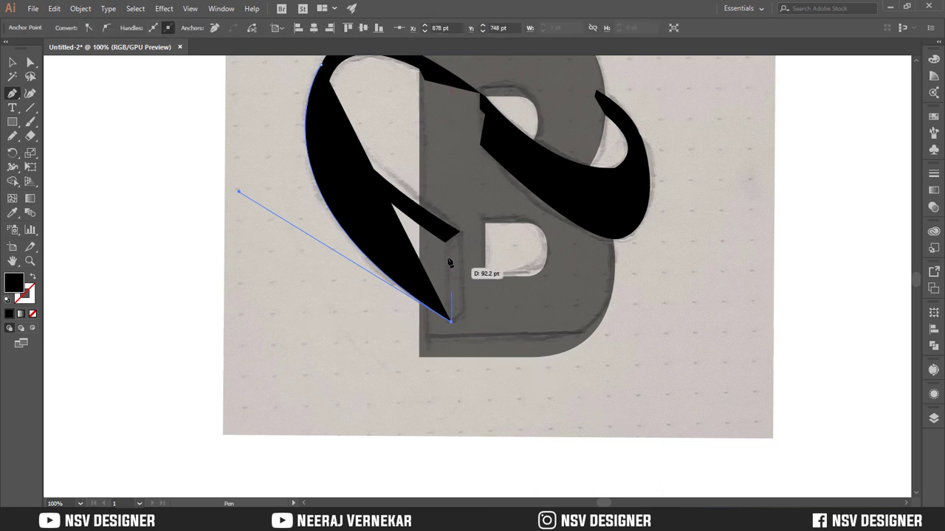
left_click(444, 242)
left_click(432, 223)
left_click(413, 156)
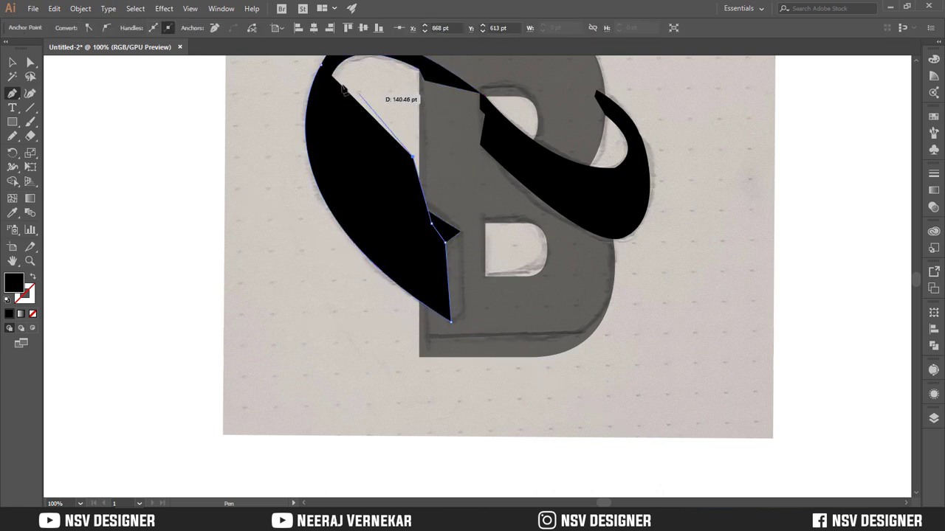
left_click(336, 81)
left_click(323, 65)
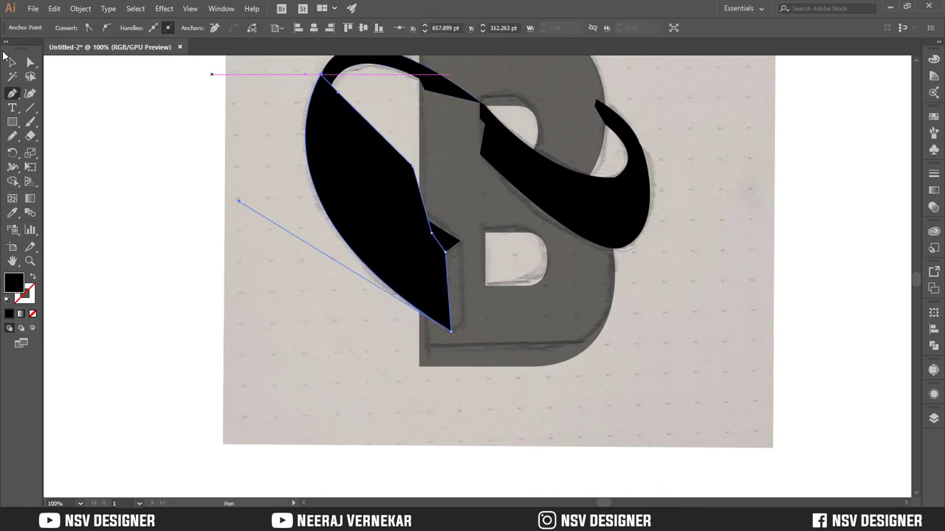
left_click(11, 62)
left_click(160, 170)
Draw the ribbon's thin end face as a closed four-point Pen path between the narrow band's end and the wide band's tip
key("p")
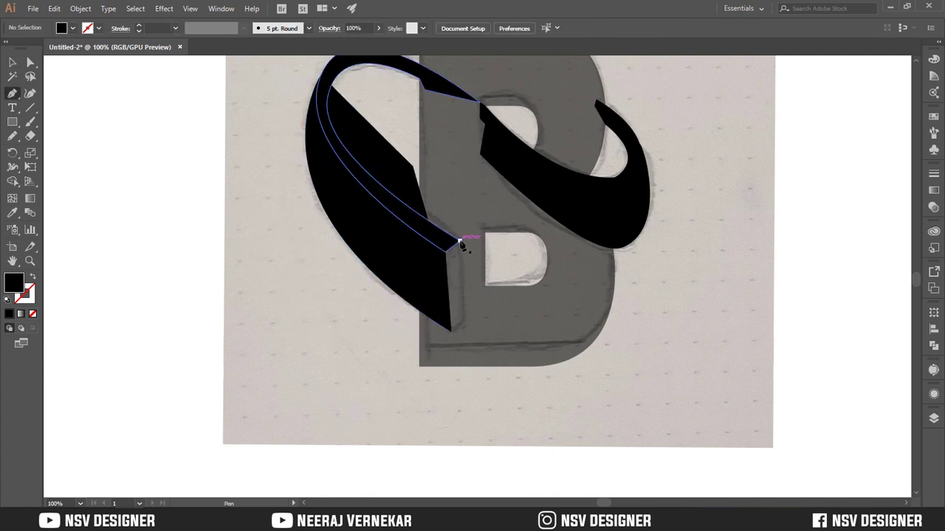
left_click(459, 242)
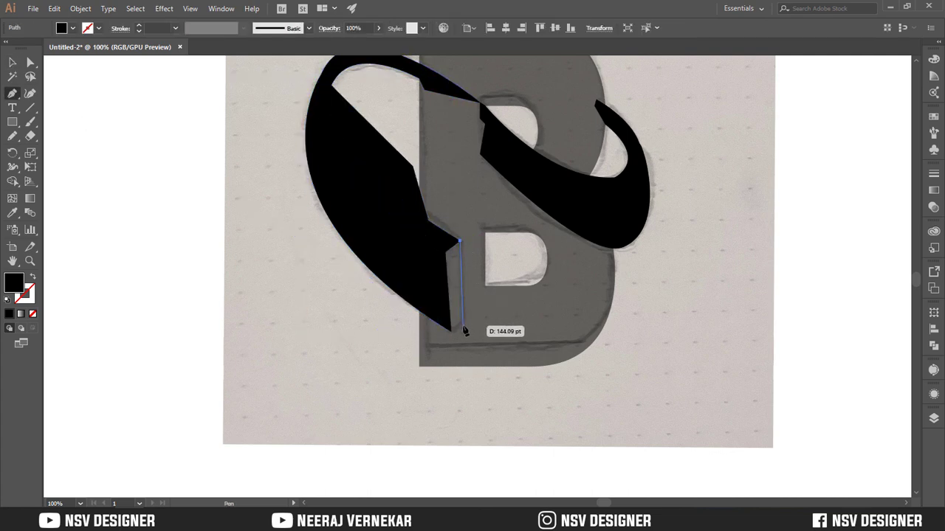
left_click(462, 322)
left_click(450, 330)
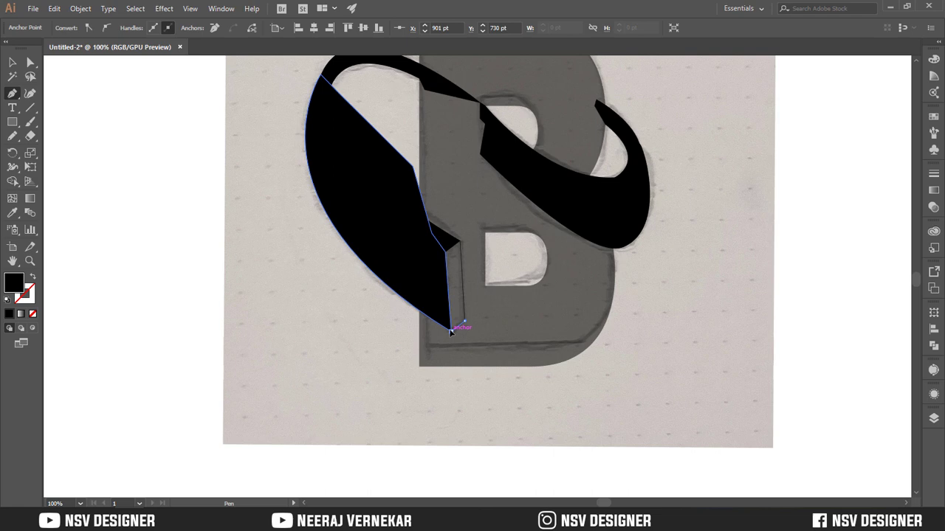
left_click(445, 252)
left_click(460, 241)
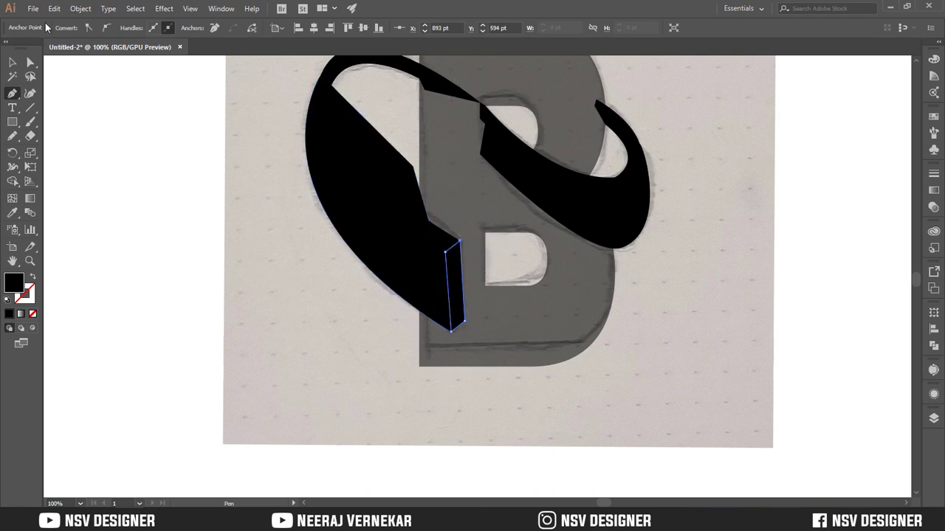
left_click(14, 62)
left_click(219, 167)
Give the left-loop paths no fill and a 1 pt black stroke, and remove the excess area inside the loop with Shape Builder
scroll(236, 153, "up", 2)
left_click_drag(254, 138, 382, 235)
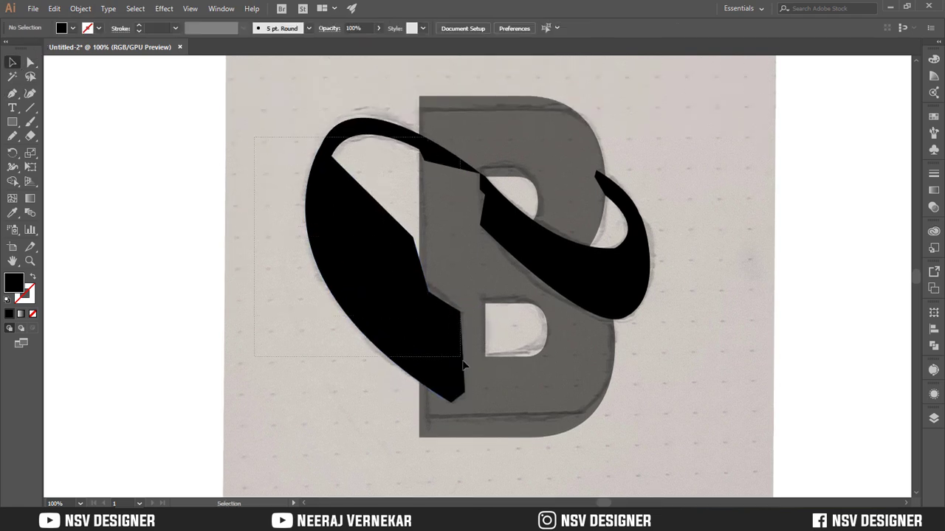
left_click_drag(463, 362, 464, 364)
left_click(34, 278)
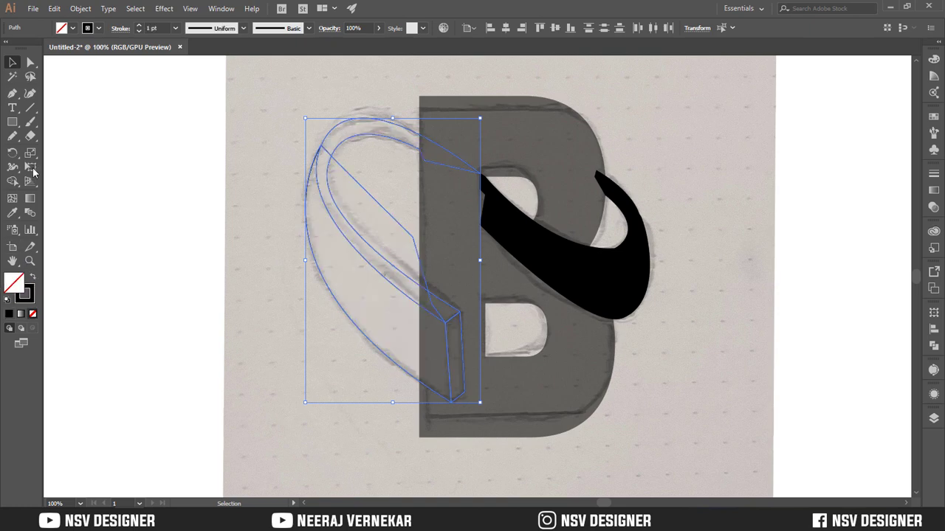
left_click(13, 181)
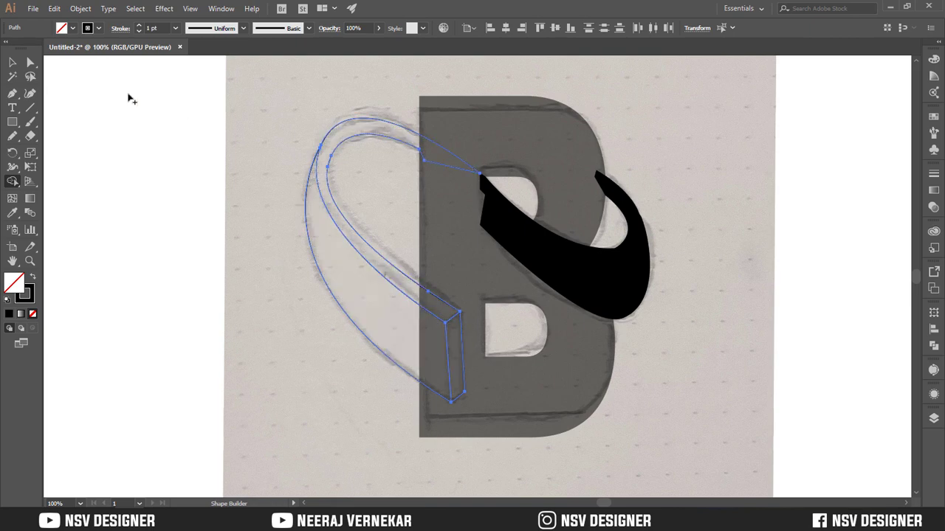
left_click(12, 63)
left_click(315, 198)
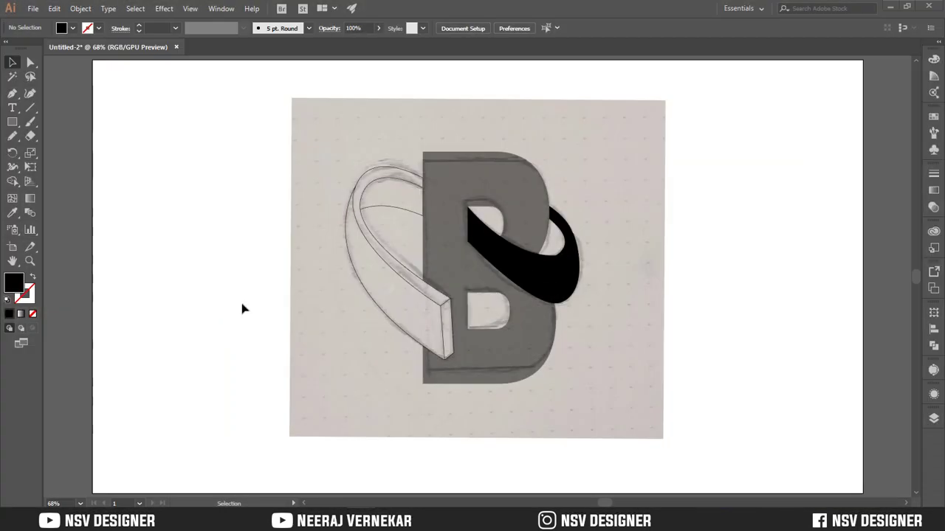
Unlock the hand-drawn sketch image and delete it from the artboard
key("ctrl+alt+2")
left_click(232, 306)
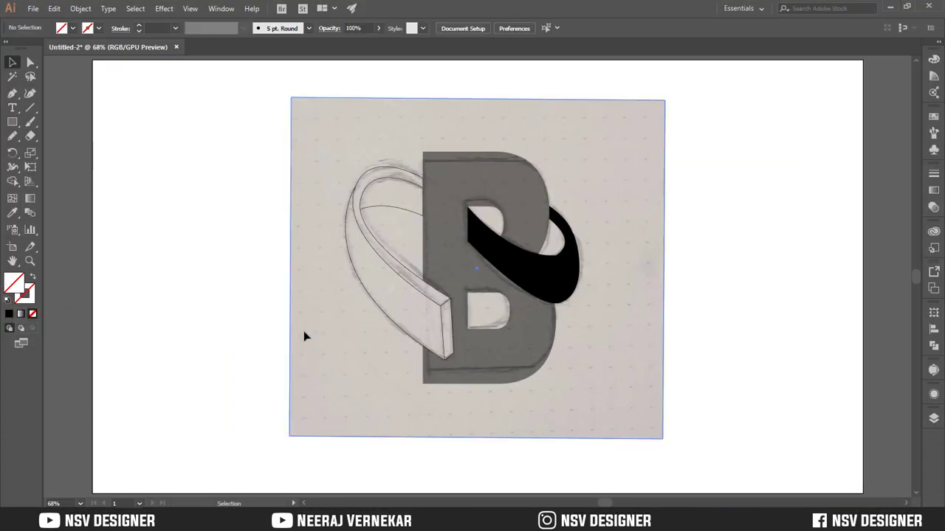
left_click(315, 279)
key("Delete")
Swap fill and stroke on the left loop's bands so they are filled black without a stroke, leaving out the end face
left_click_drag(374, 270, 374, 271)
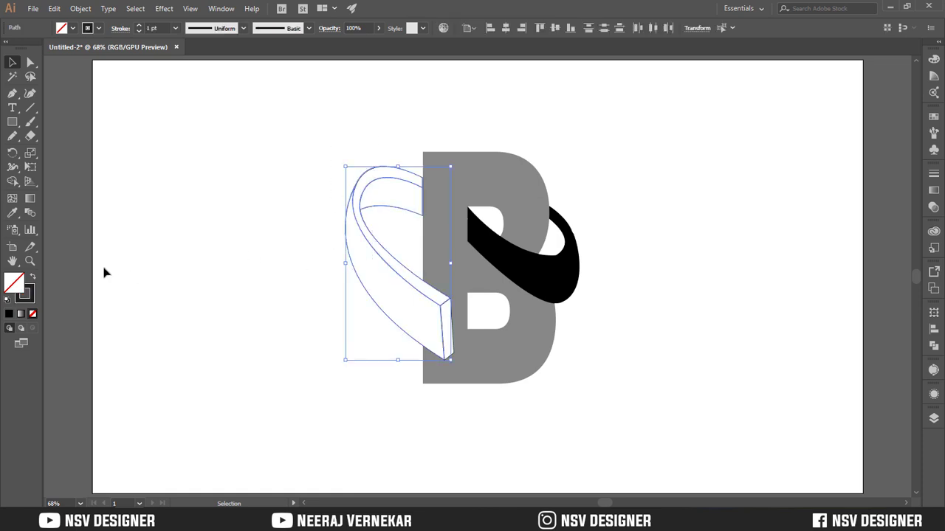
left_click(33, 279)
left_click(257, 202)
left_click(436, 261)
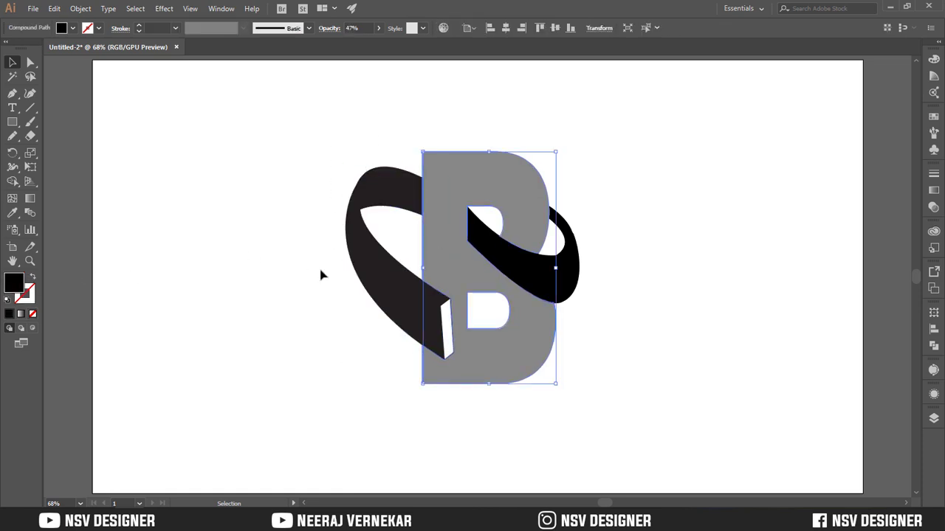
left_click(32, 278)
left_click(148, 298)
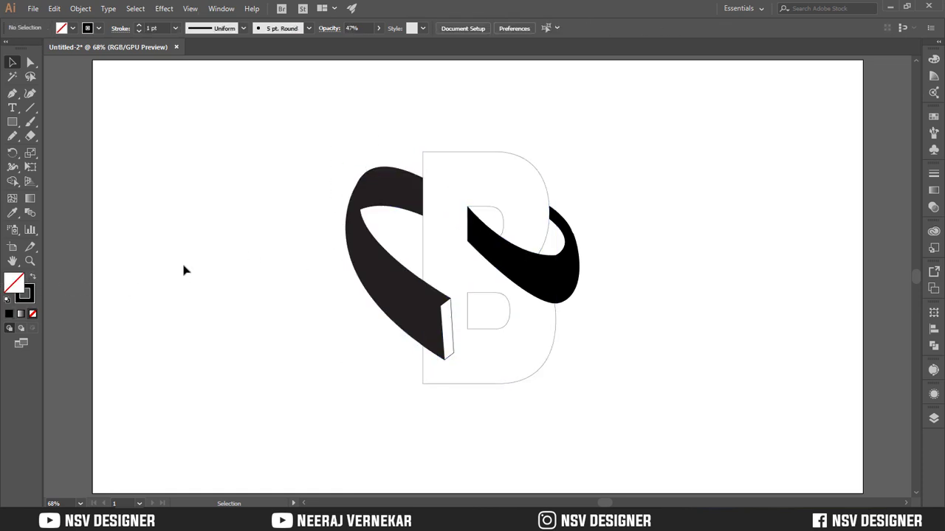
left_click(33, 277)
left_click(490, 158)
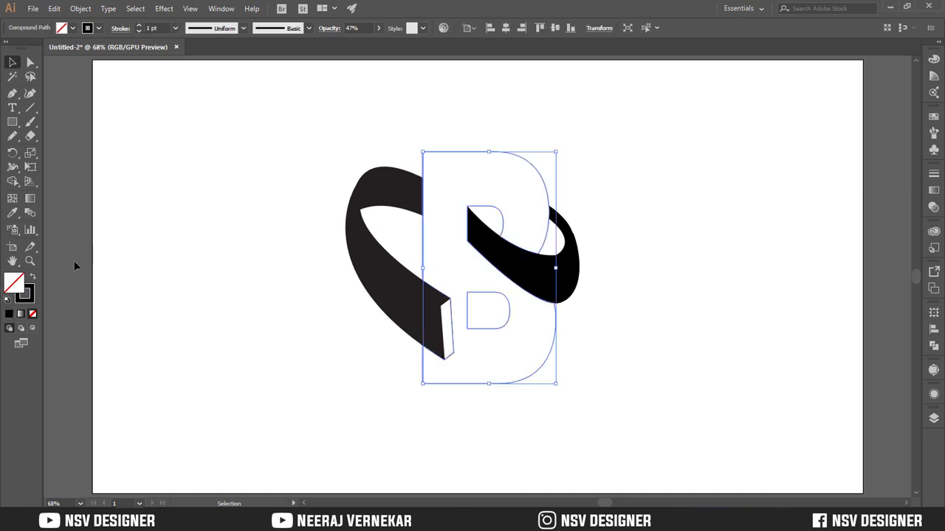
left_click(33, 278)
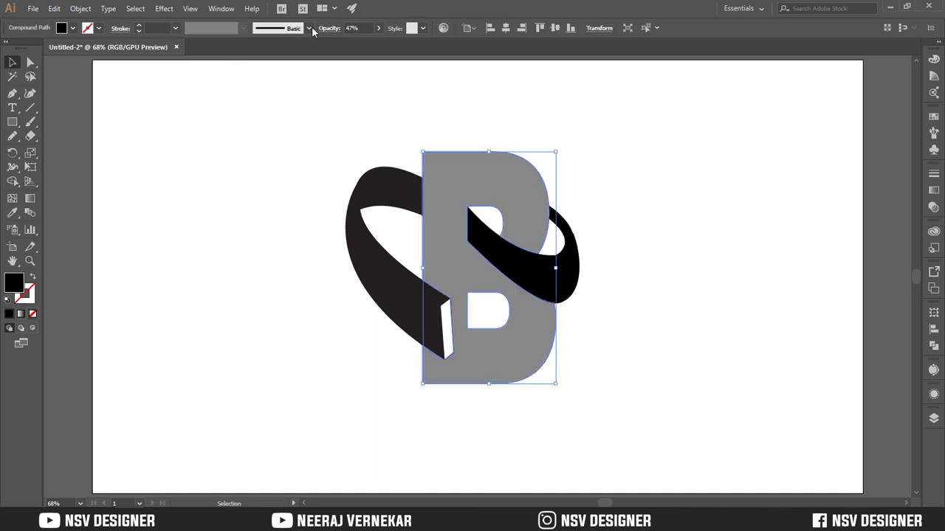
Set the letter B's opacity to 100%
left_click(378, 28)
left_click(391, 46)
left_click(452, 332)
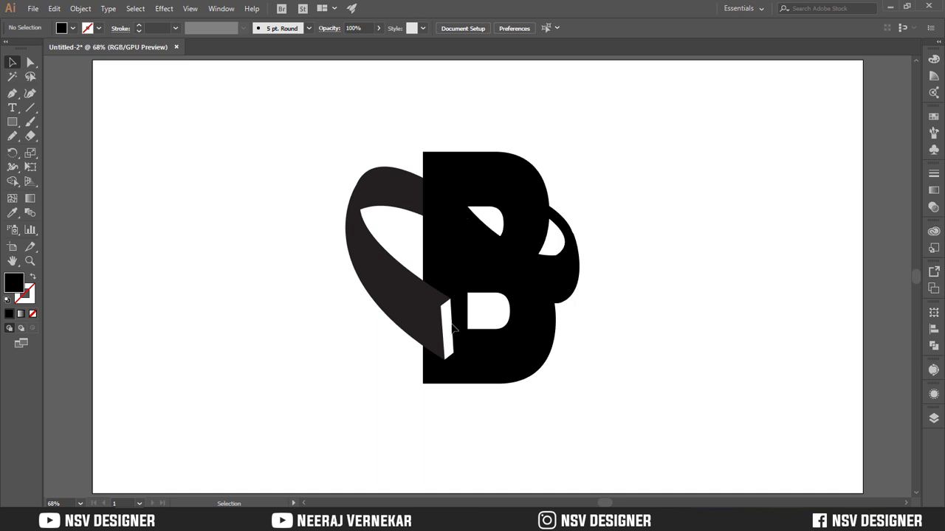
left_click(453, 326)
left_click(446, 324)
left_click(334, 303)
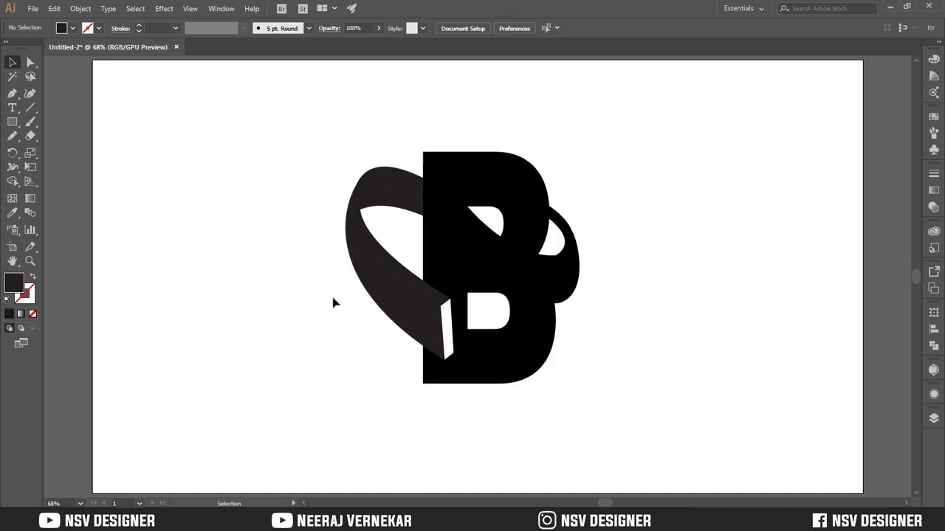
left_click_drag(334, 300, 460, 372)
left_click(355, 377)
left_click(456, 346)
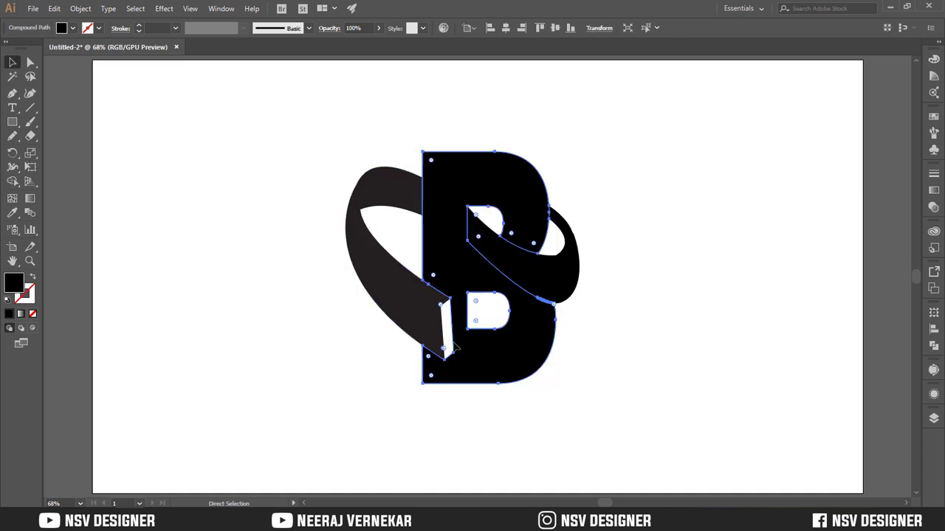
Try shifting the letter B slightly to the right to open a gap along the ribbon's end
key("ctrl+plus")
key("ctrl+plus")
key("ctrl+plus")
scroll(448, 347, "down", 3)
left_click(356, 372)
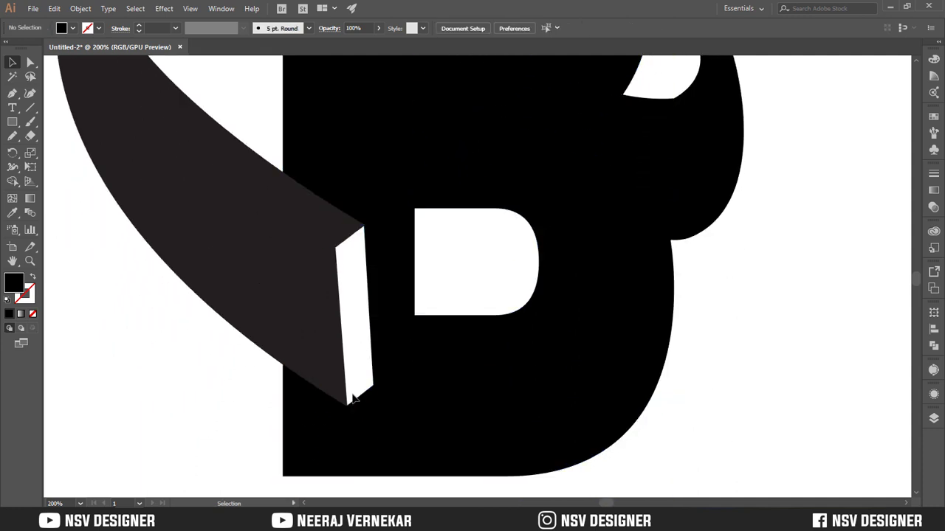
left_click(354, 400)
left_click_drag(352, 376, 359, 374)
key("ctrl+z")
left_click_drag(374, 322, 387, 313)
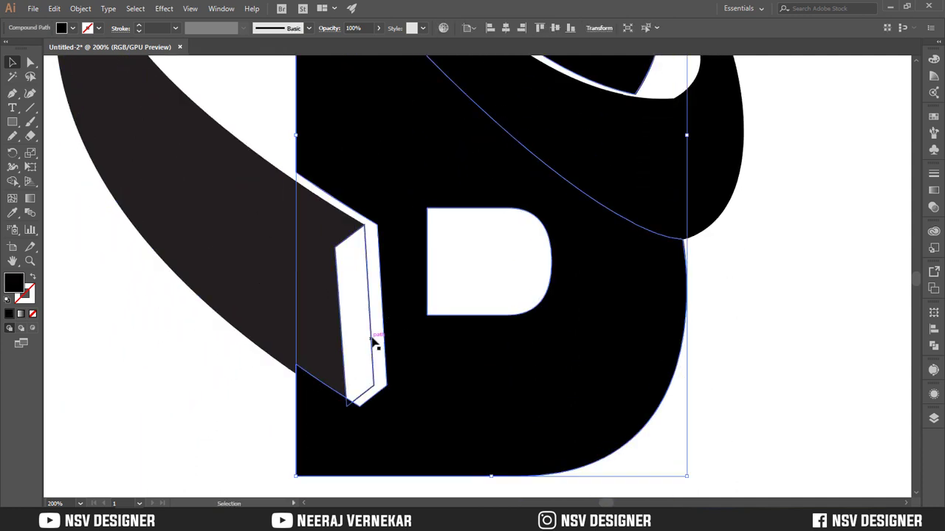
Try filling the ribbon's end face black and moving the letter B back against the ribbon's edge
left_click(374, 341)
left_click(33, 277)
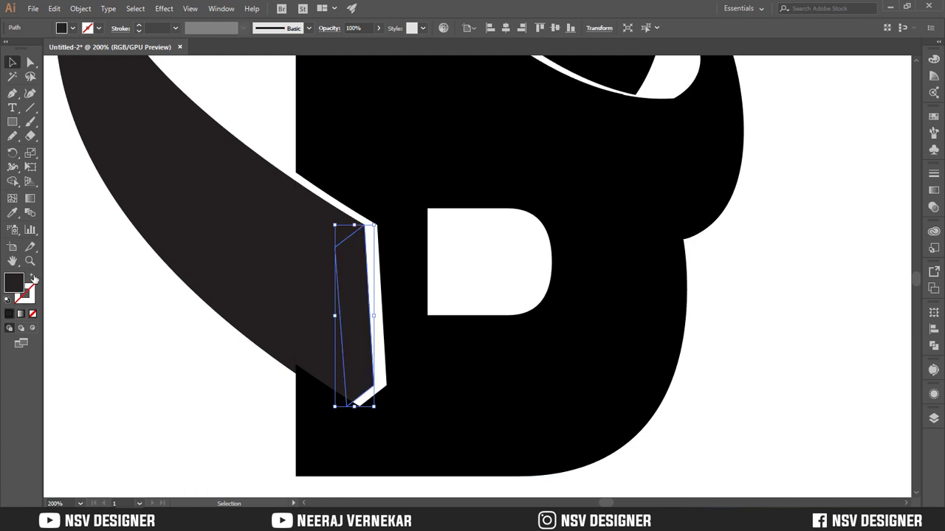
left_click_drag(336, 438, 323, 440)
left_click(247, 422)
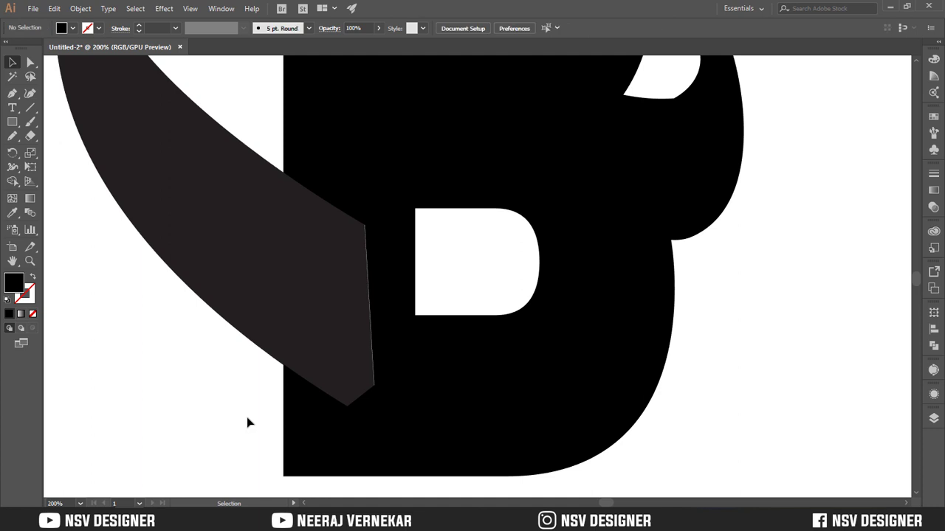
left_click(306, 438)
left_click_drag(299, 438, 297, 438)
left_click(235, 434)
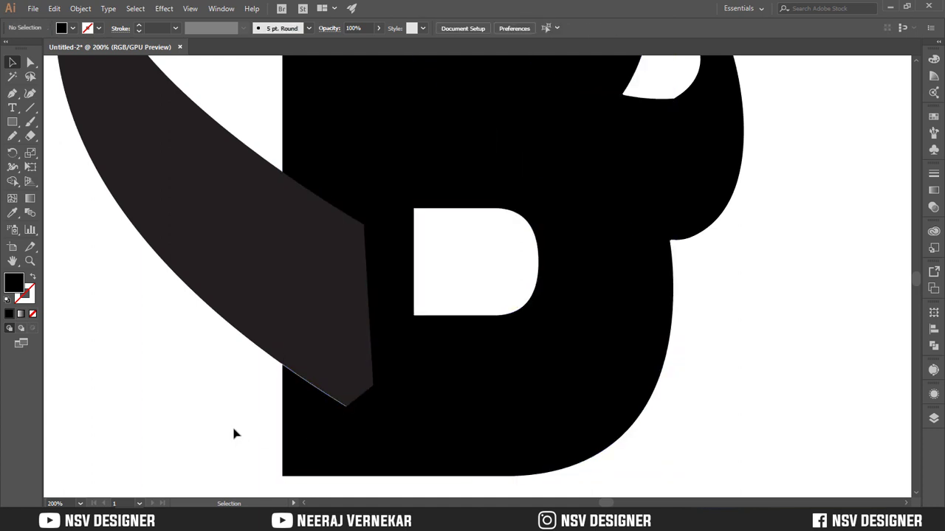
Undo the end face's fill and the moves of the letter B
left_click(320, 448)
left_click(247, 439)
key("ctrl+z")
key("ctrl+z")
key("ctrl+shift+z")
key("v")
left_click(246, 436)
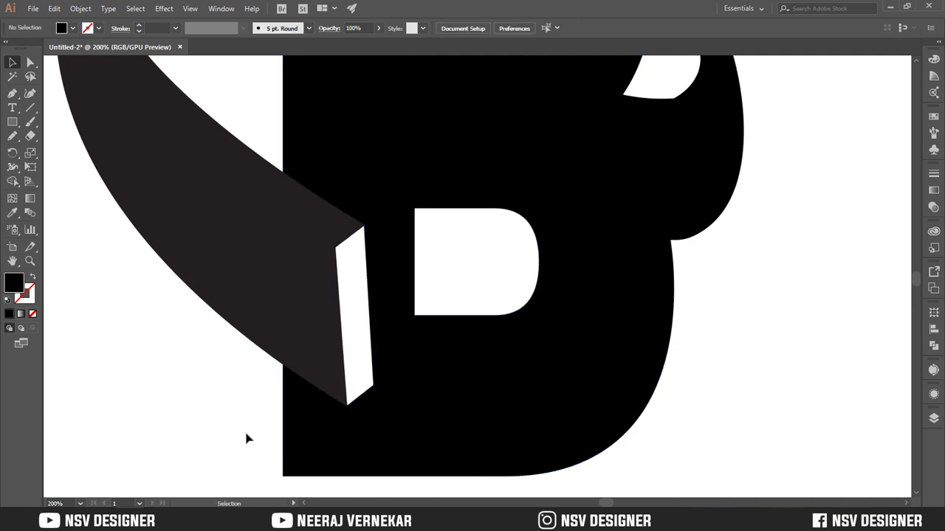
Nudge the letter B slightly right to leave a thin gap beside the ribbon, and swap the end face's stroke to a solid fill
left_click(357, 439)
key("Right")
key("Right")
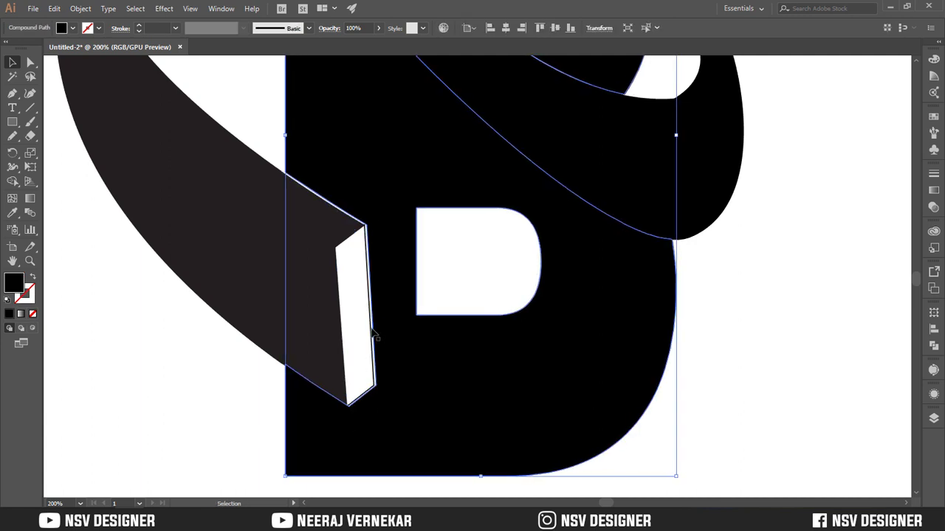
left_click(370, 331)
left_click(33, 277)
left_click(236, 434)
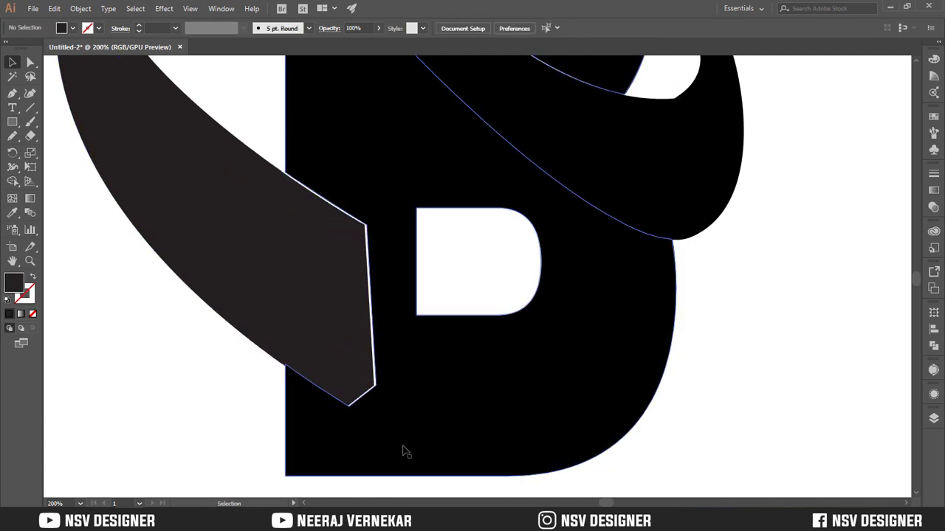
Nudge the letter B slightly left against the ribbon's end
left_click(403, 446)
key("Left")
key("Left")
left_click(754, 441)
key("ctrl+0")
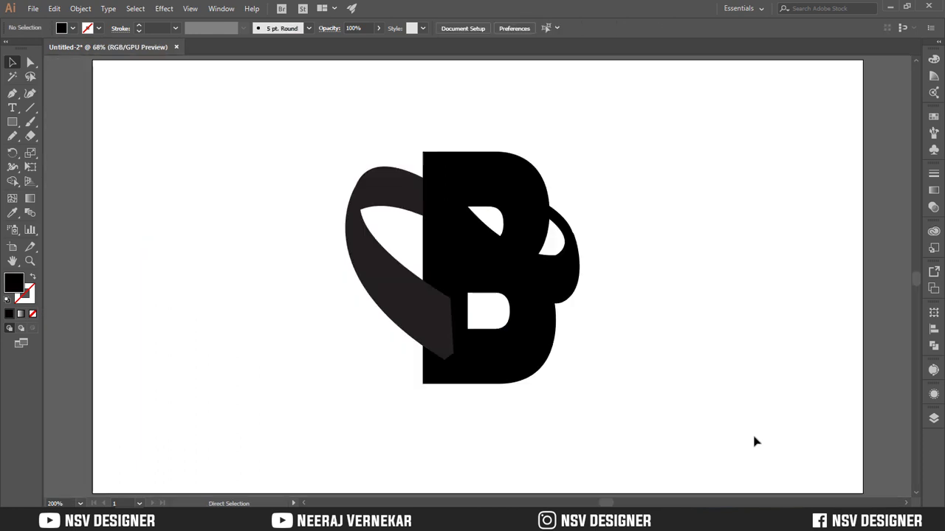
Apply the default white-to-black linear gradient to the front face and thin upper edge of the ribbon's right-hand loop
left_click(553, 294)
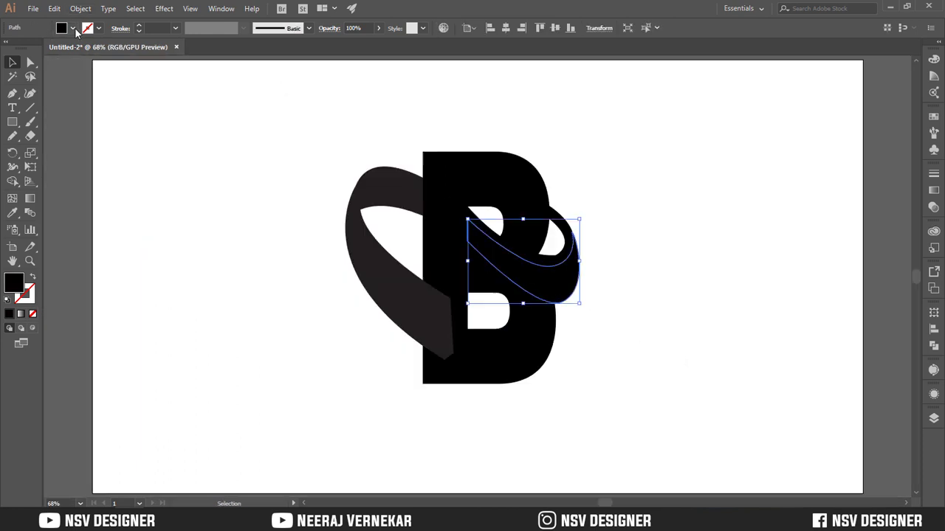
left_click(934, 191)
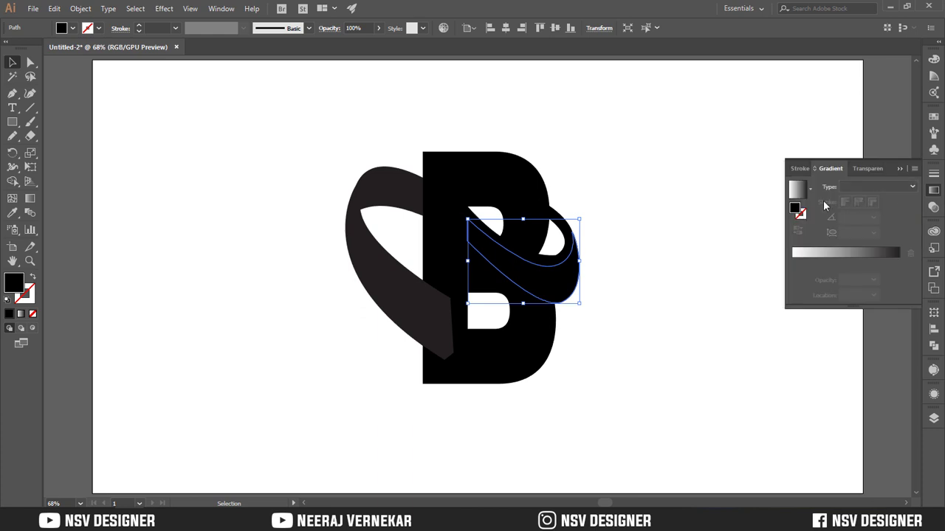
left_click(797, 189)
left_click(567, 255)
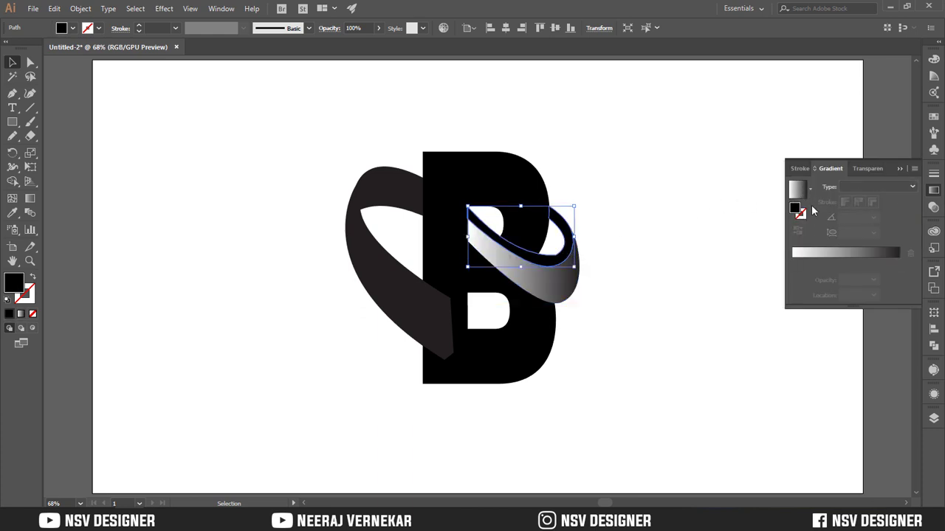
left_click(798, 192)
Apply the same white-to-black gradient to the left-hand loop's front face, inner back face, thin edge and end face
left_click(391, 281)
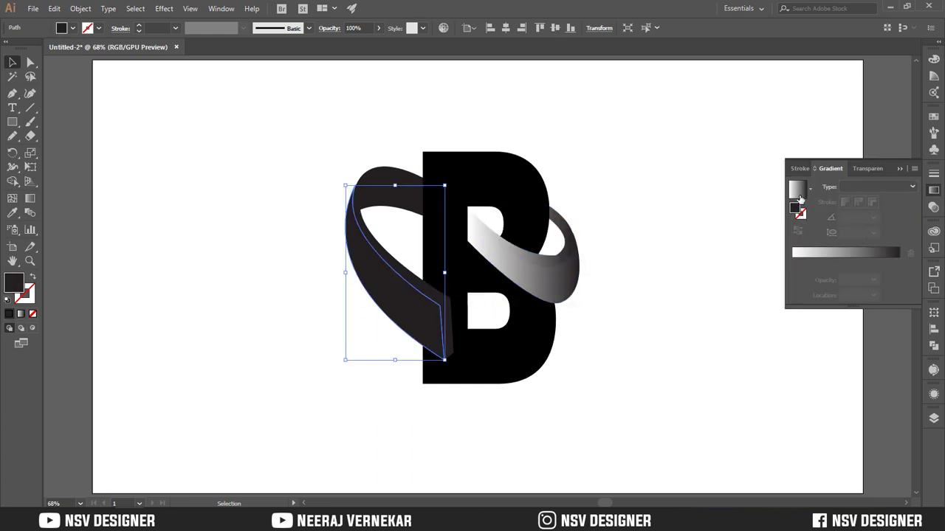
left_click(798, 191)
left_click(391, 193)
left_click(796, 193)
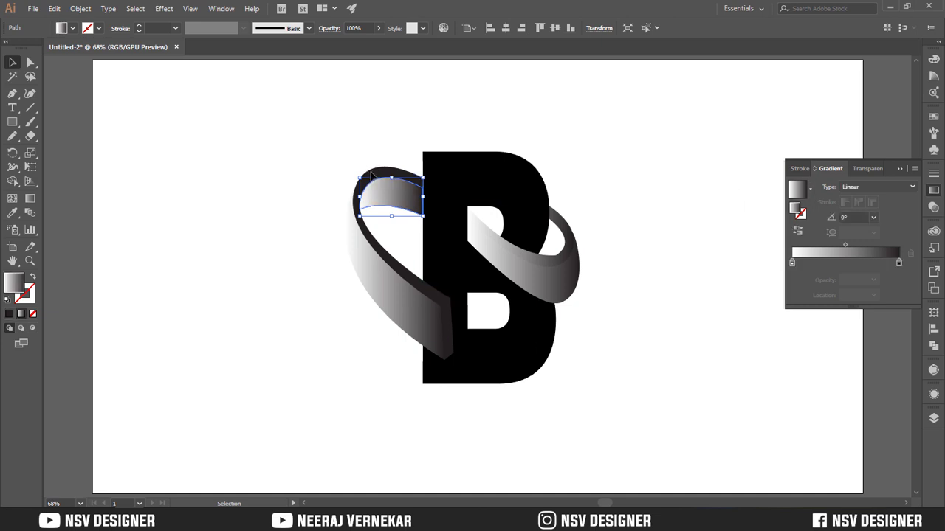
left_click(447, 321)
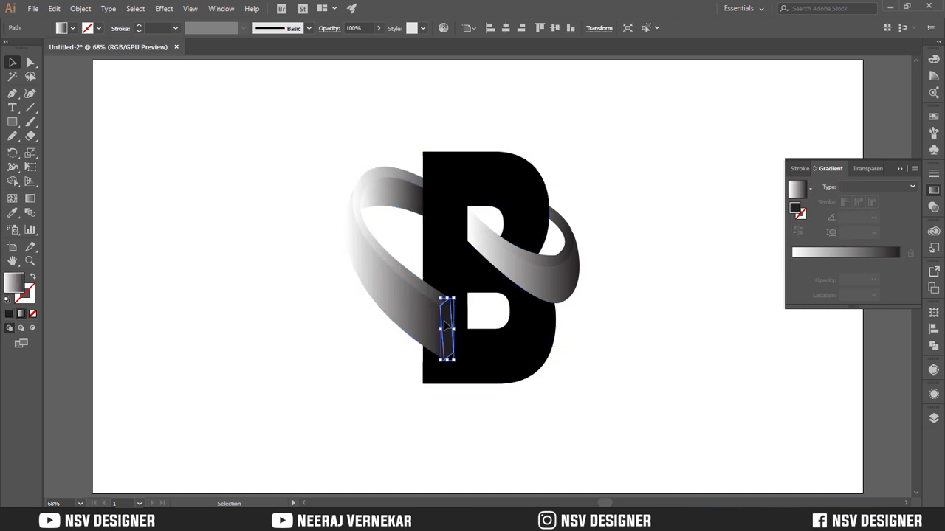
left_click(798, 194)
left_click(629, 278)
Fill the letter B with the dark maroon-brown swatch
left_click(534, 340)
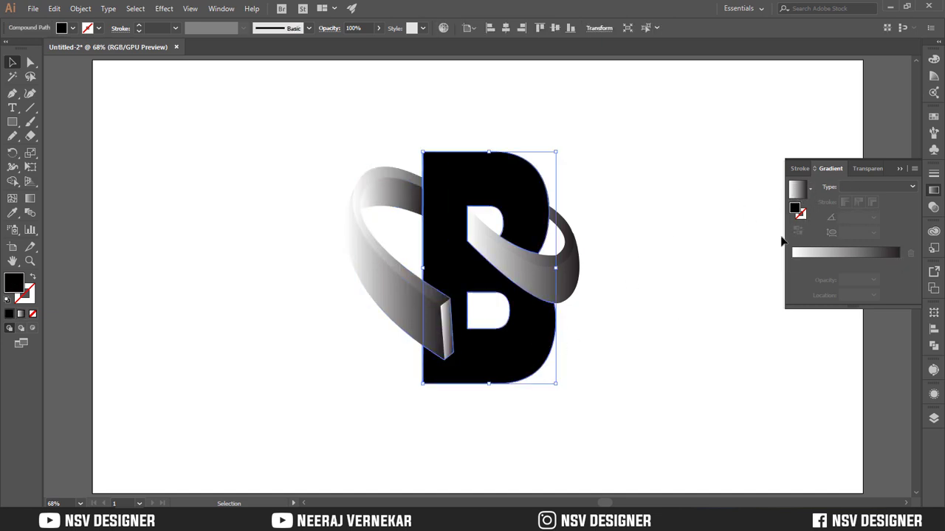
left_click(933, 115)
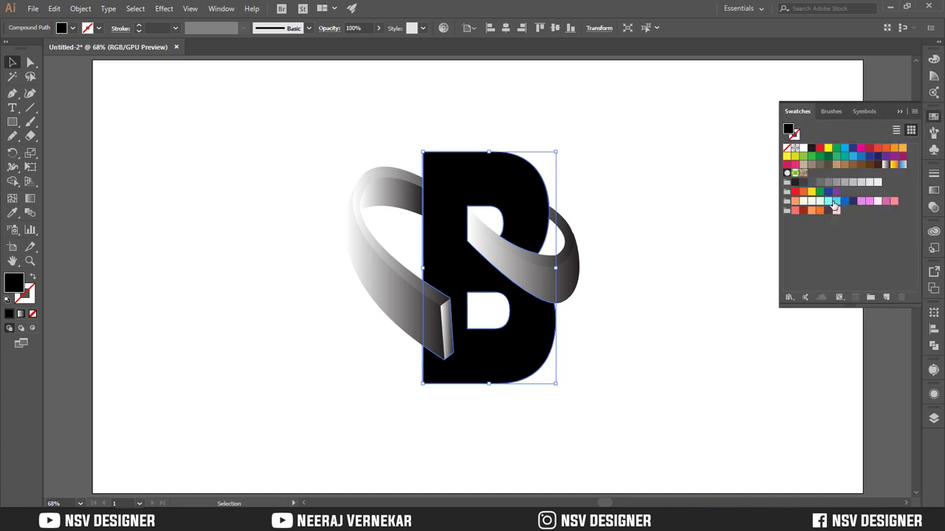
left_click(830, 211)
Add three intermediate color stops to the gradient on the front face of the ribbon's right-hand loop
left_click(559, 288)
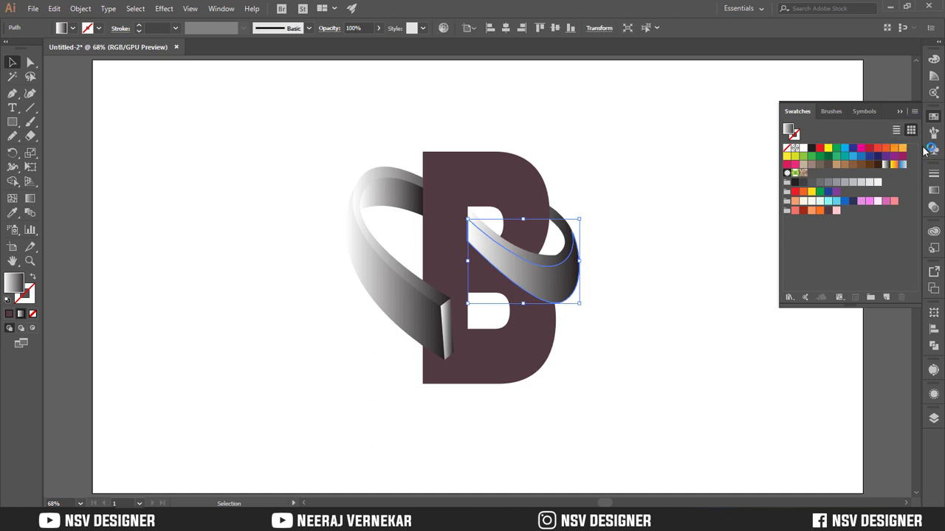
left_click(934, 191)
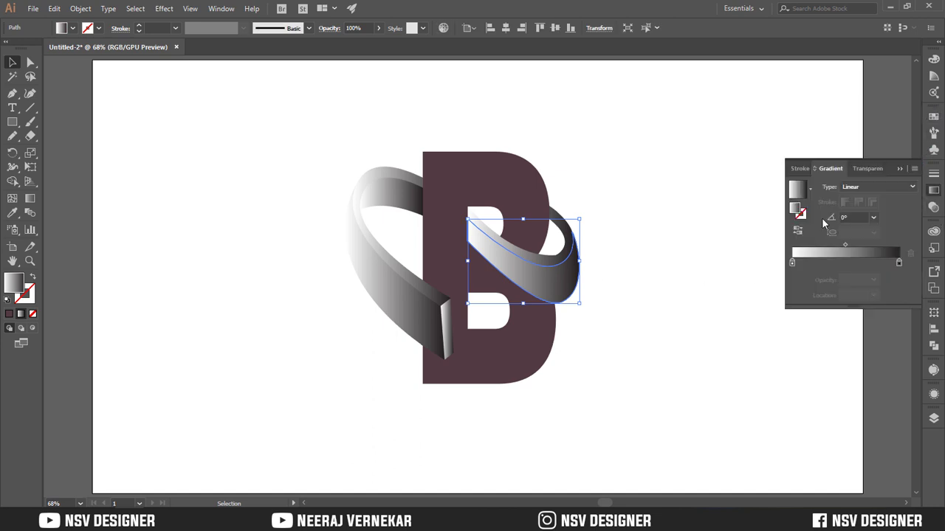
left_click(816, 264)
left_click(841, 263)
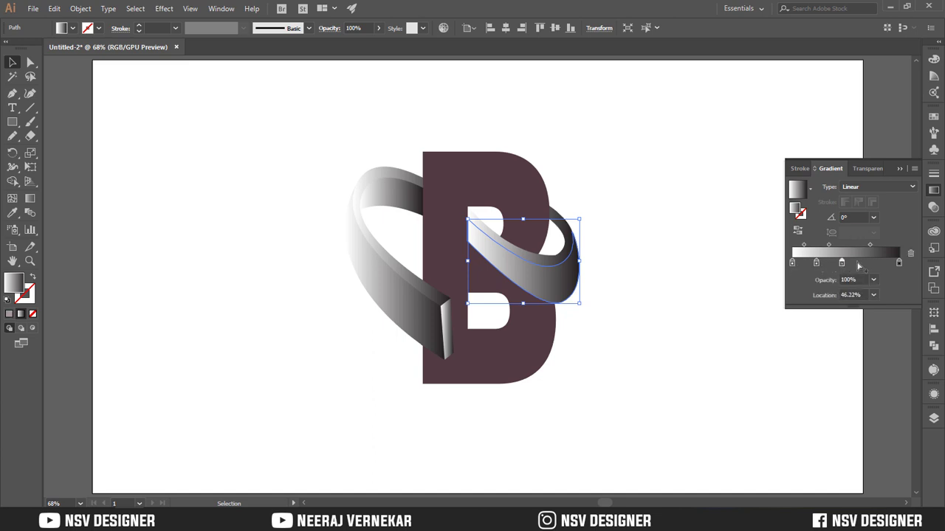
left_click(868, 264)
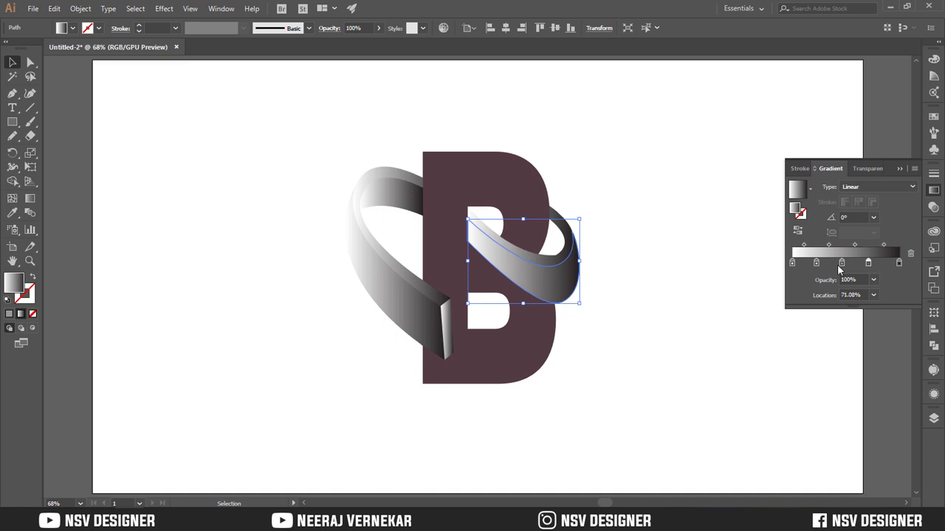
Color the gradient's first stop dark red (R=163 G=42 B=21) and its second stop coral red
double_click(793, 264)
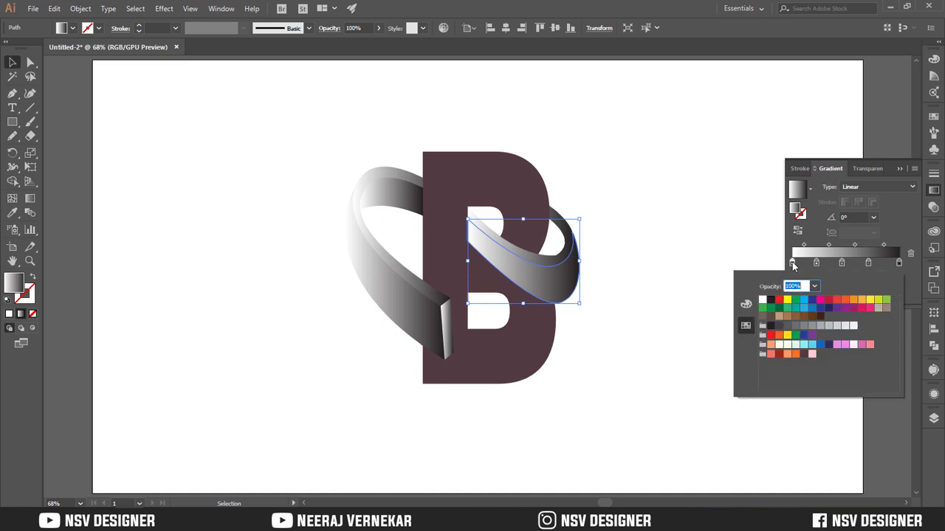
left_click(785, 355)
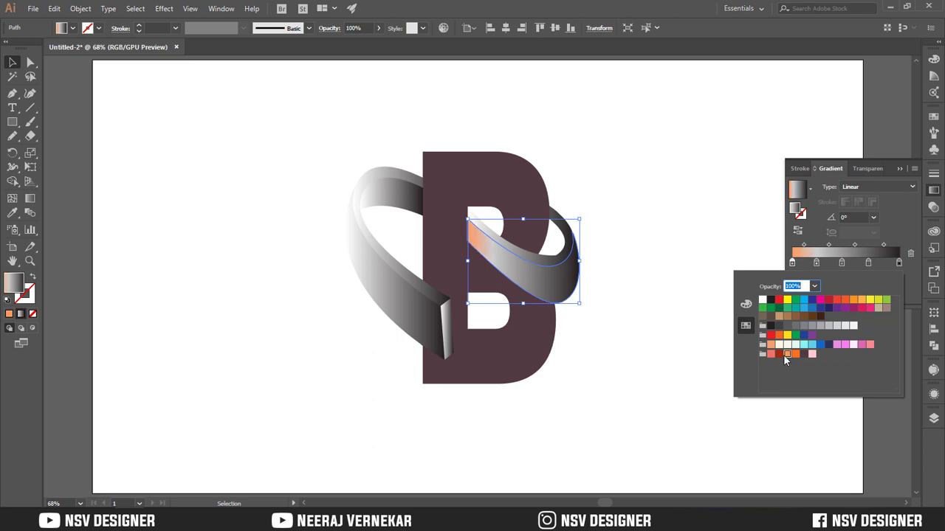
left_click(780, 354)
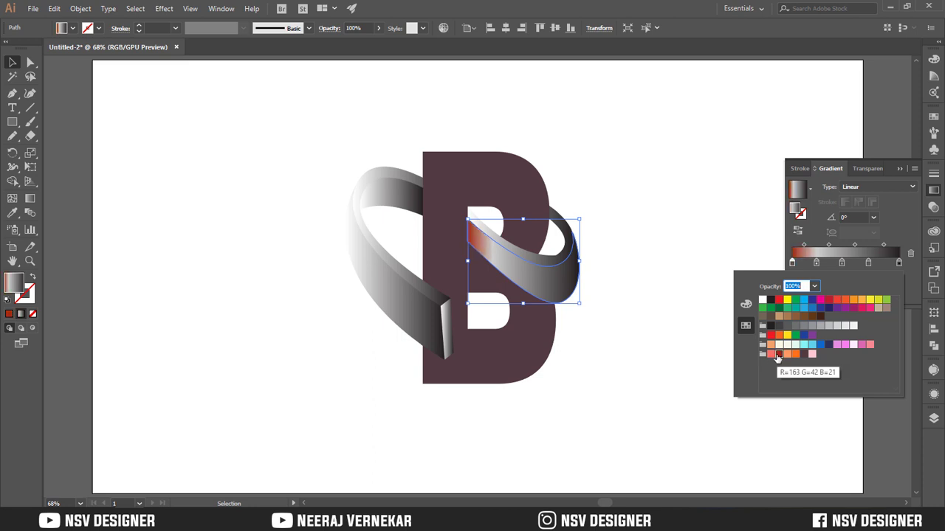
left_click(817, 263)
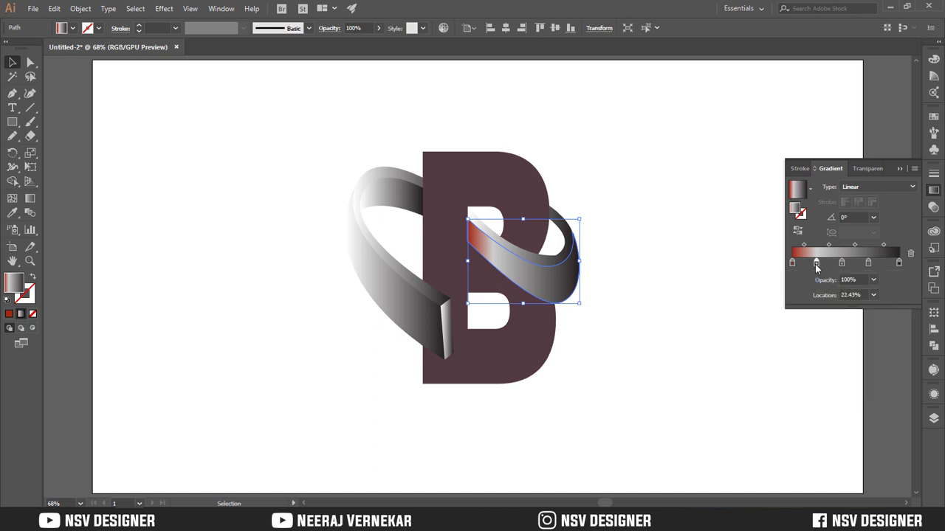
double_click(816, 265)
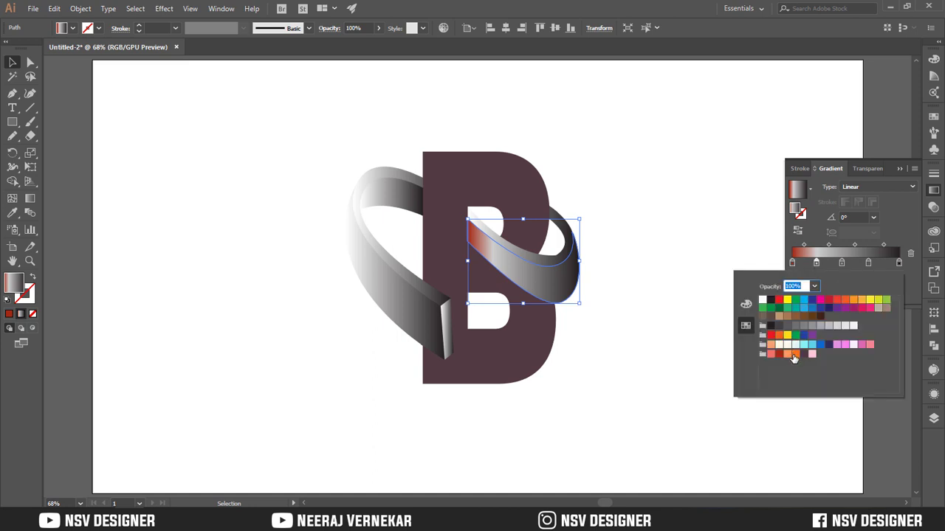
left_click(771, 355)
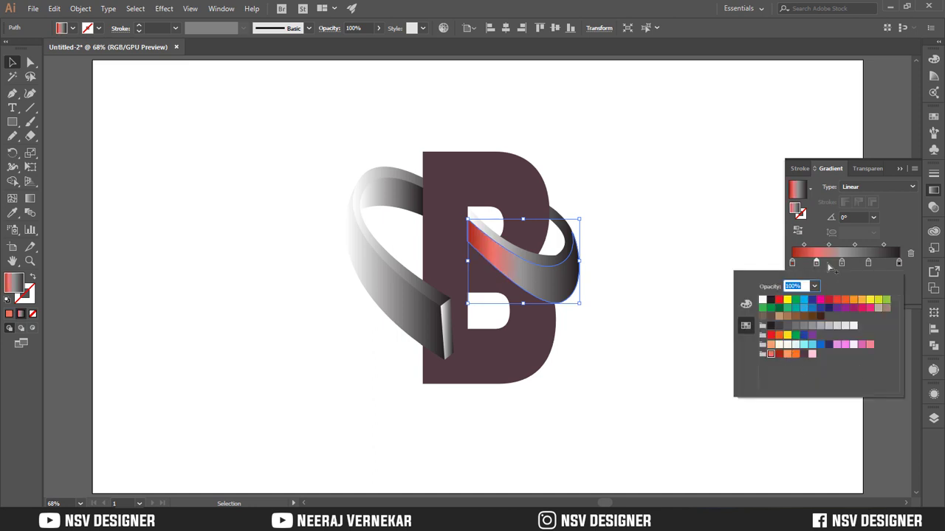
Color the gradient's third stop light pink (R=255 G=202 B=209), the fourth orange and the last dark red
left_click(842, 264)
left_click(812, 355)
left_click(868, 264)
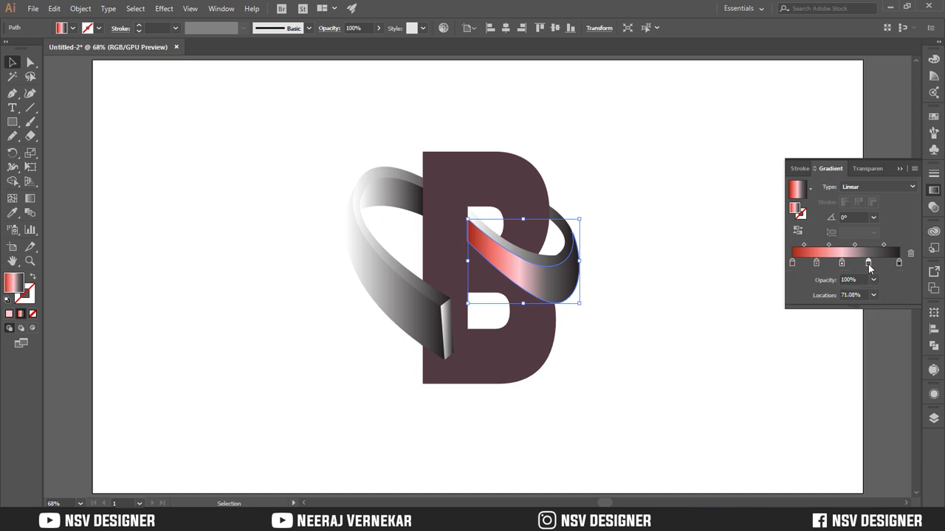
double_click(868, 263)
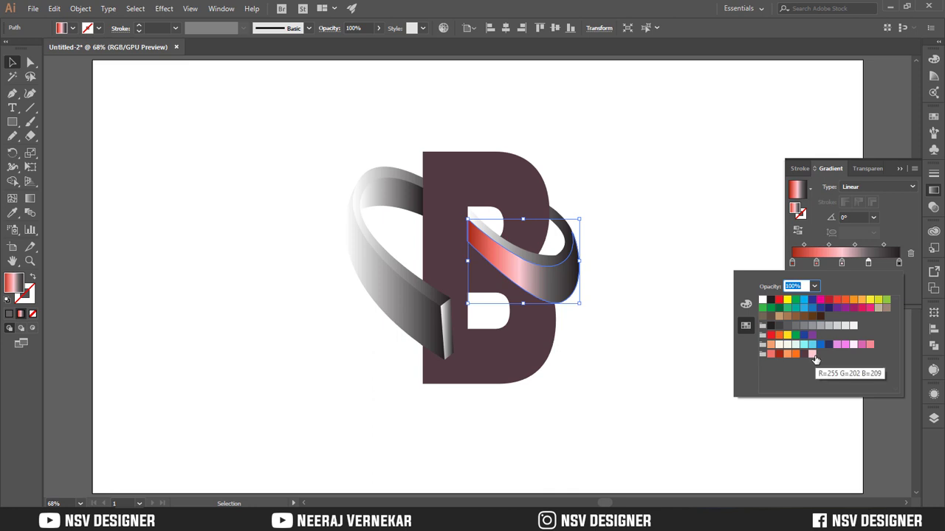
left_click(796, 355)
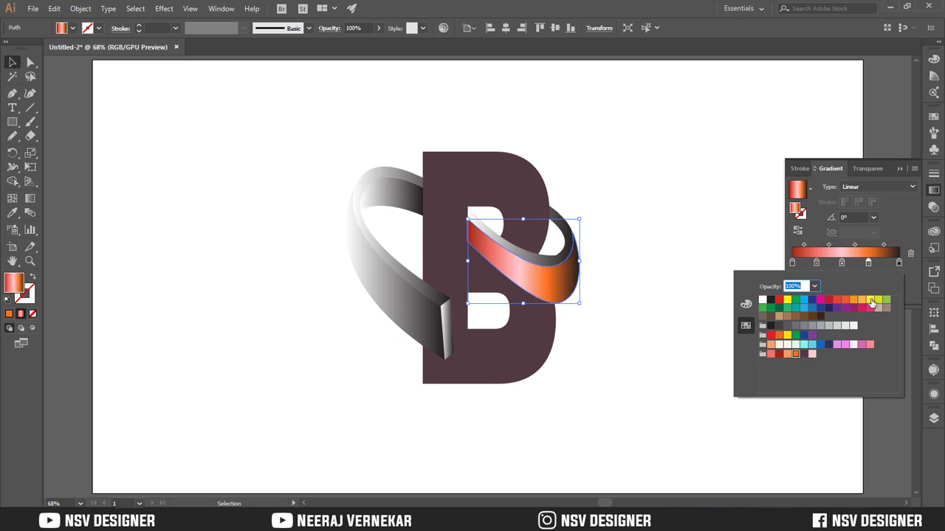
left_click(899, 265)
double_click(899, 264)
left_click(776, 356)
left_click(680, 325)
left_click(637, 358)
left_click(546, 357)
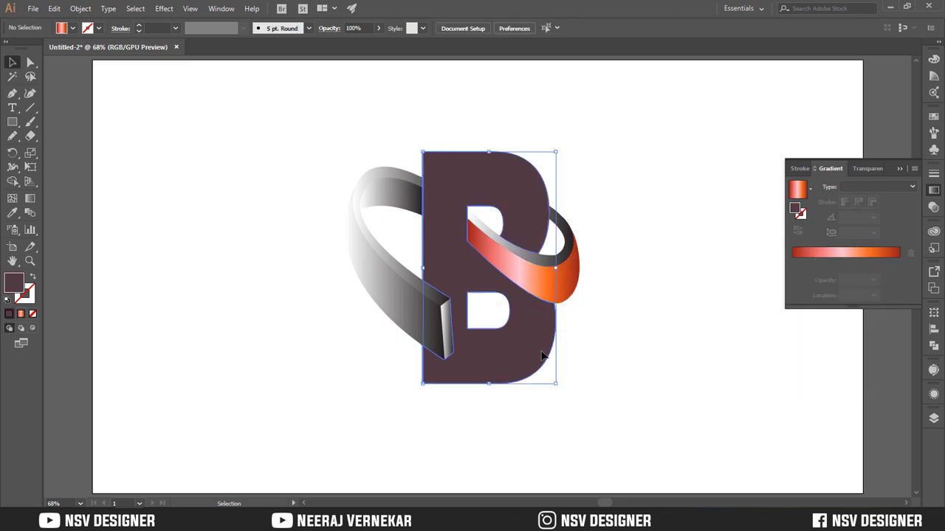
left_click(934, 117)
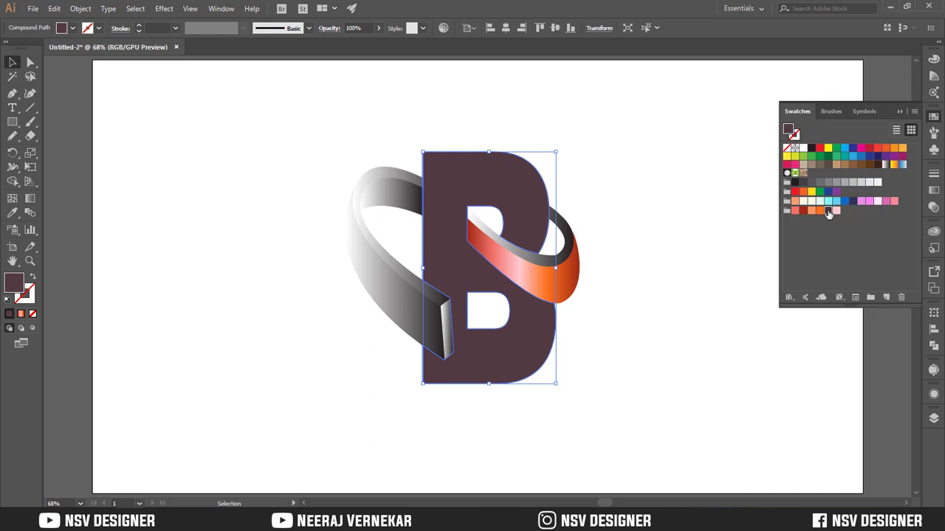
left_click(722, 246)
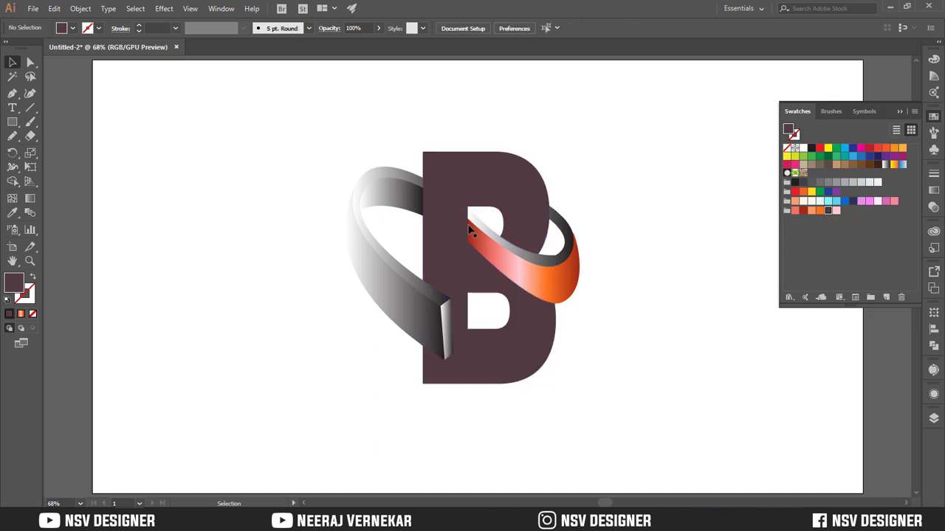
Copy the red-orange gradient from the right-hand loop's front face to its thin upper edge and the left-hand loop's front face
left_click(544, 260)
key("i")
left_click(569, 275)
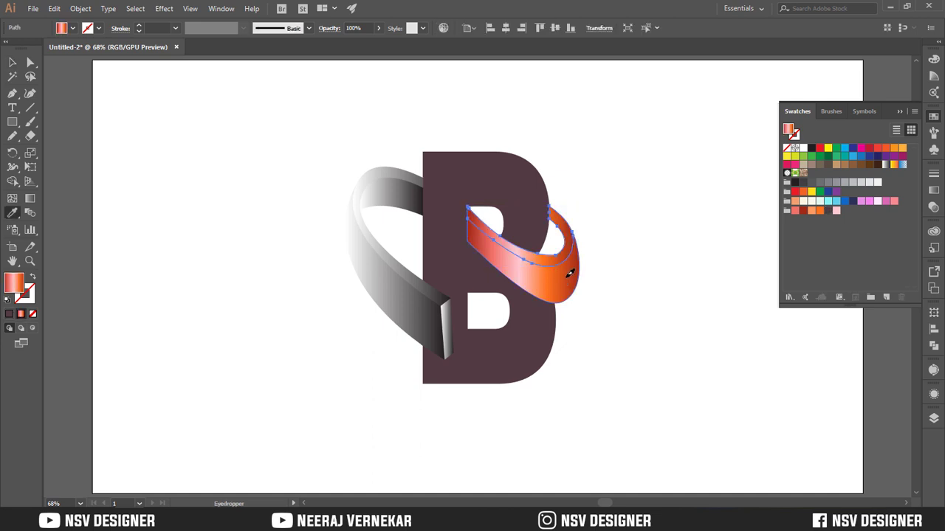
left_click(394, 294, "ctrl")
left_click(512, 274)
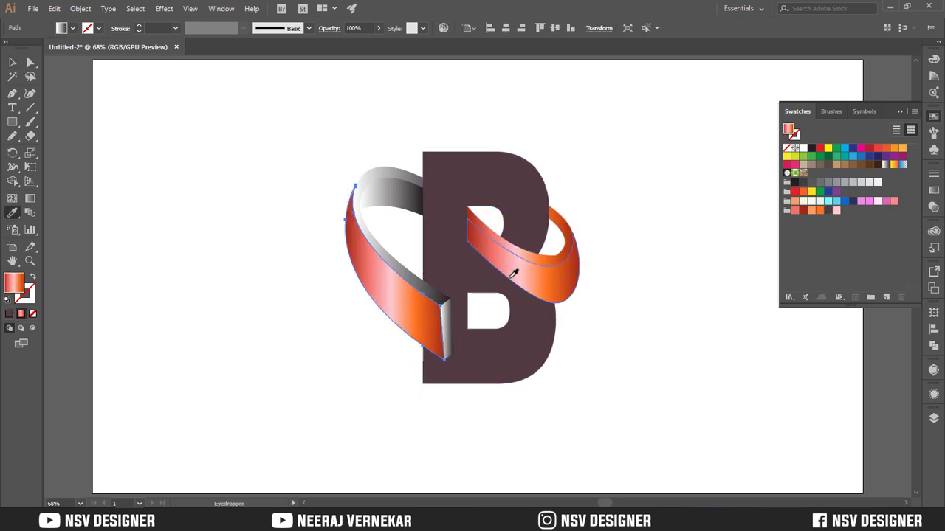
Copy the red-orange gradient to the left-hand loop's inner back face and its thin edge
key("v")
left_click(387, 203)
key("i")
left_click(506, 252)
key("v")
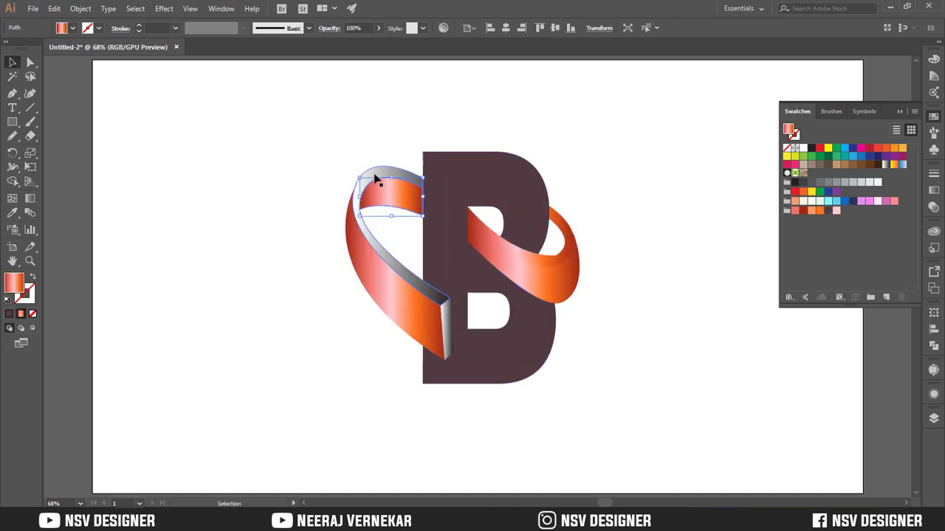
left_click(375, 176)
key("i")
left_click(573, 288)
key("v")
left_click(641, 266)
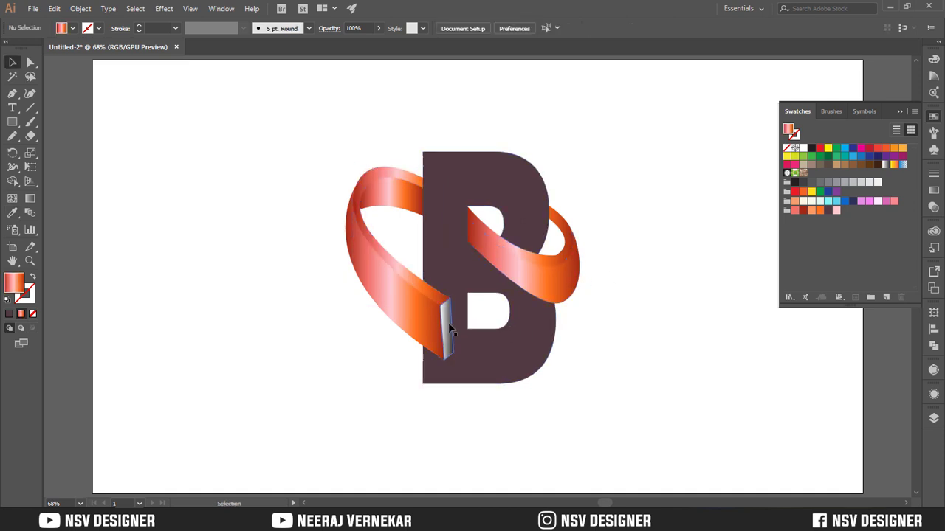
Copy the red-orange gradient to the ribbon's narrow end face in front of the letter B
left_click(448, 326)
key("i")
left_click(381, 286)
key("v")
left_click(576, 311)
left_click(563, 273)
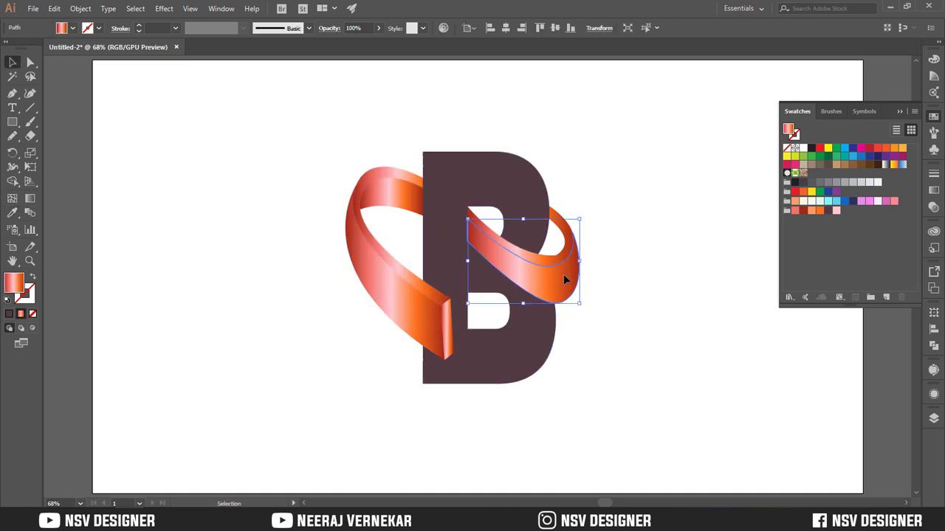
left_click(624, 261)
left_click(546, 256)
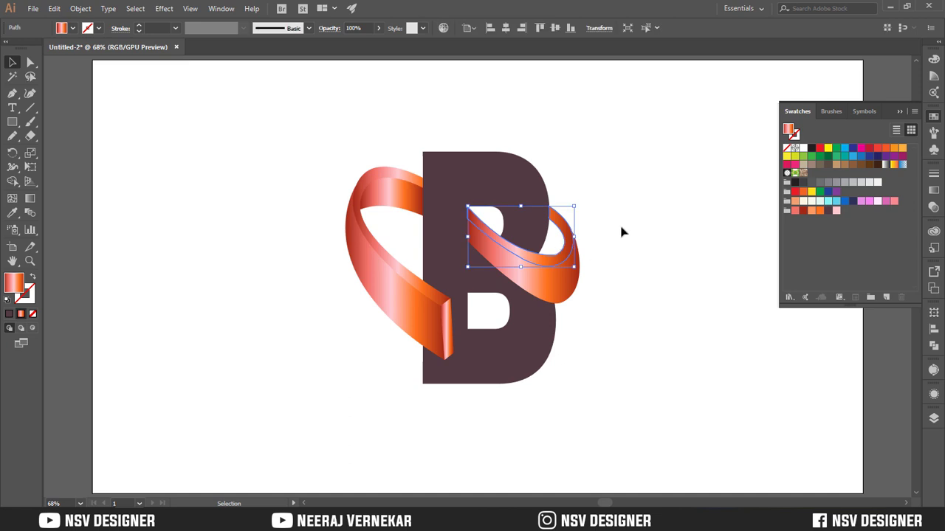
left_click(622, 229)
Round the sharp inner corner of the right-hand loop's thin upper edge with a radius of about 35.7 pt
left_click(554, 254)
key("ctrl+equal")
key("ctrl+equal")
key("ctrl+equal")
key("ctrl+equal")
key("ctrl+equal")
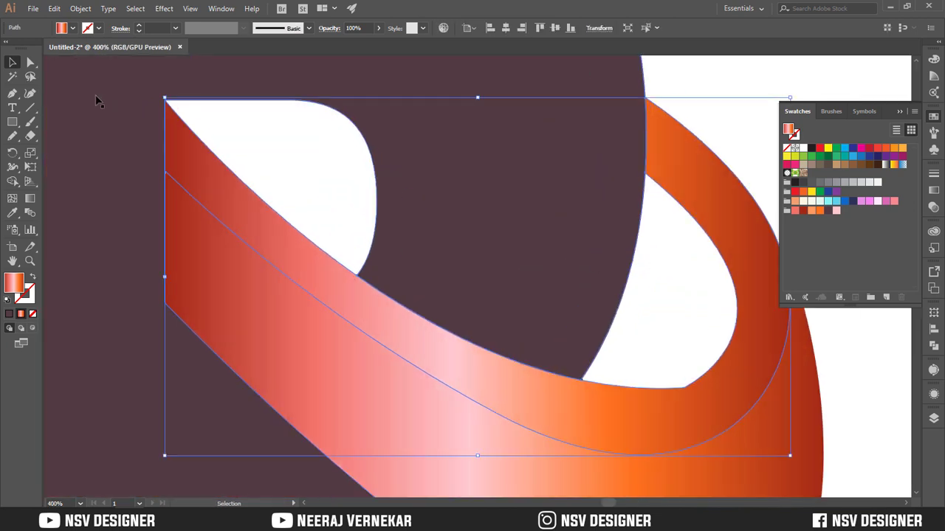
left_click(30, 62)
left_click(683, 389)
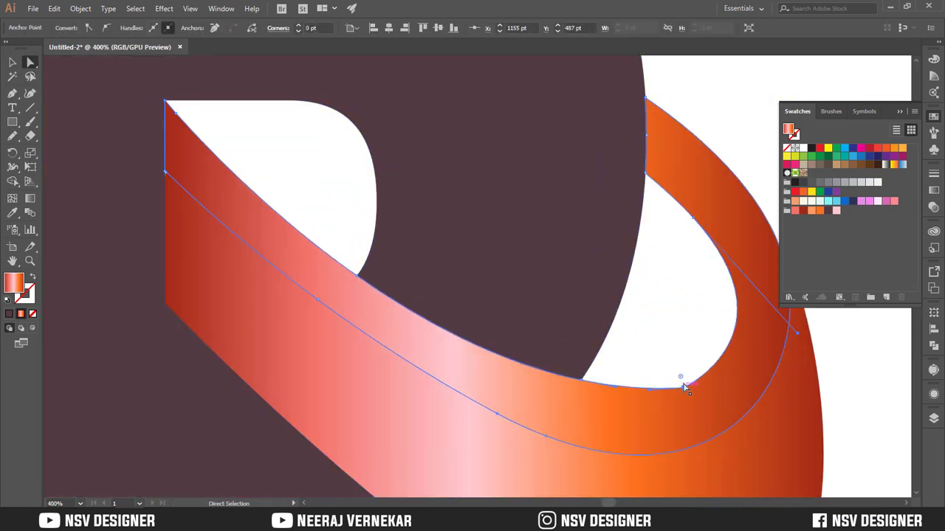
left_click_drag(678, 377, 687, 230)
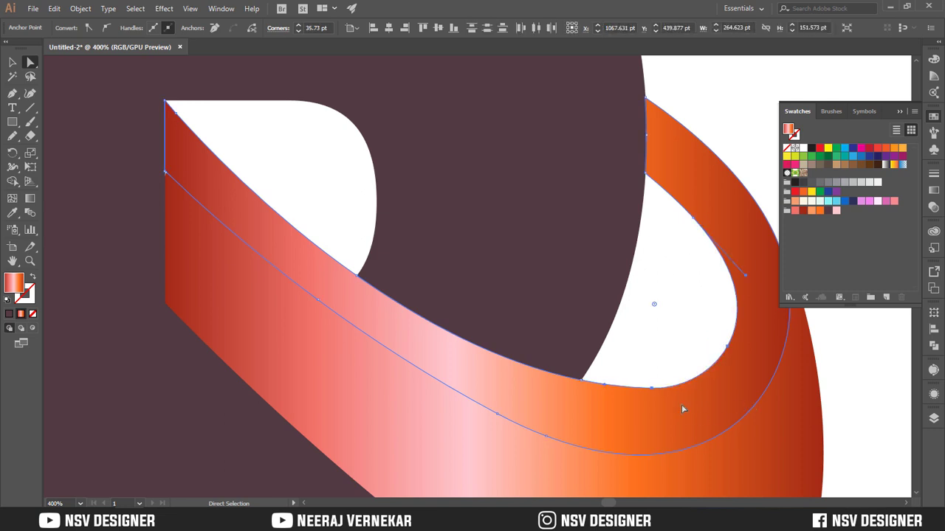
left_click(659, 336)
key("ctrl+0")
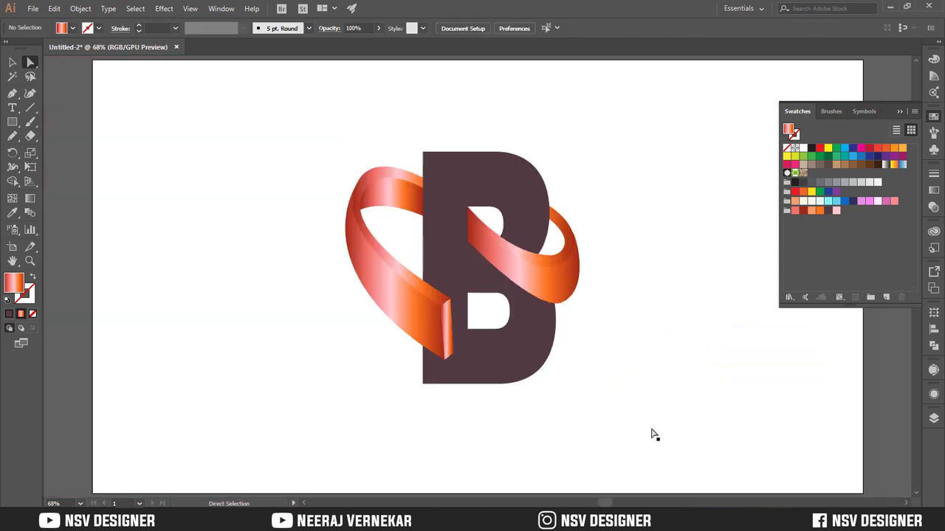
Redirect the red-orange gradient on the right-hand loop's thin upper edge diagonally from upper right to lower left, at about -135°
key("v")
left_click(533, 262)
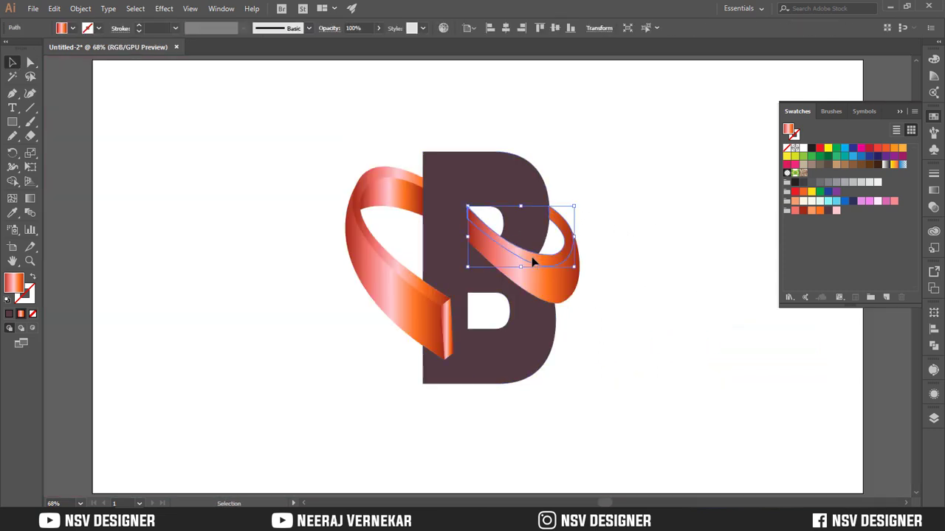
key("g")
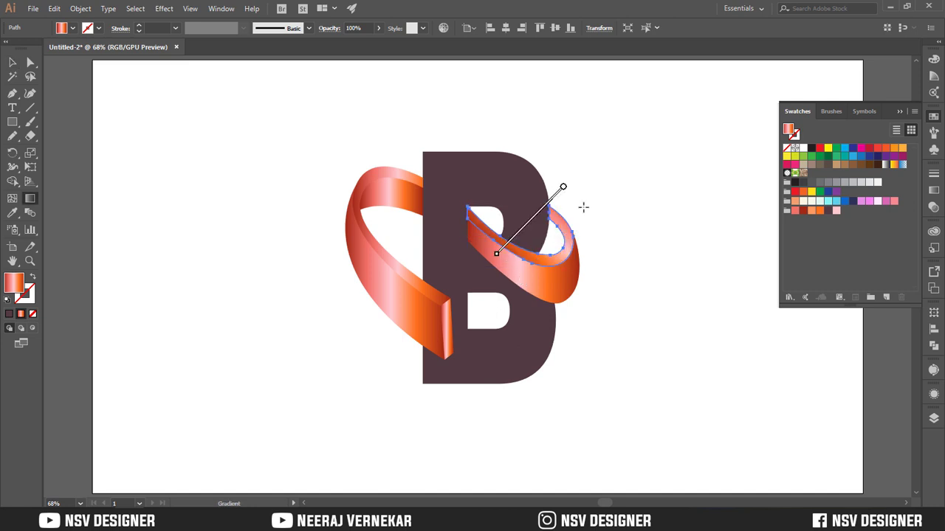
key("v")
left_click(299, 310)
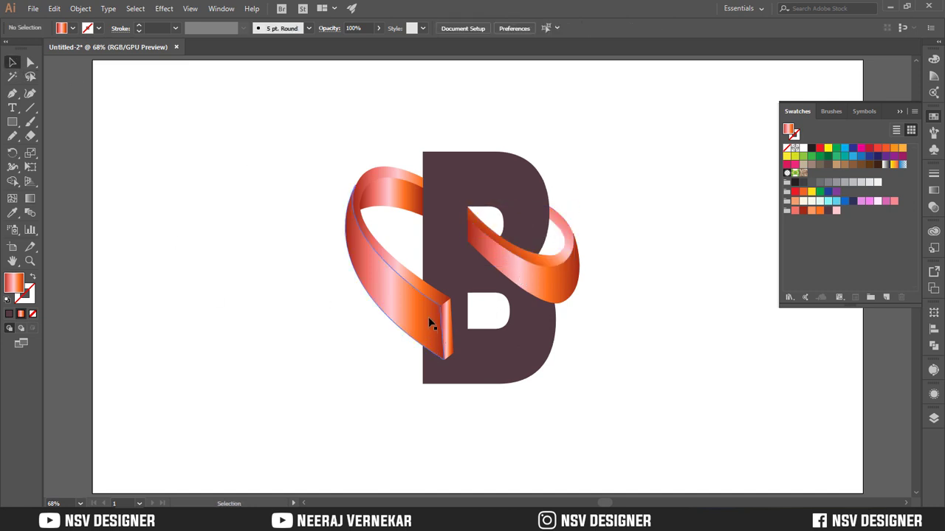
Redirect the gradient on the left-hand loop's front face diagonally down along the ribbon, at about -54°
left_click(425, 319)
key("g")
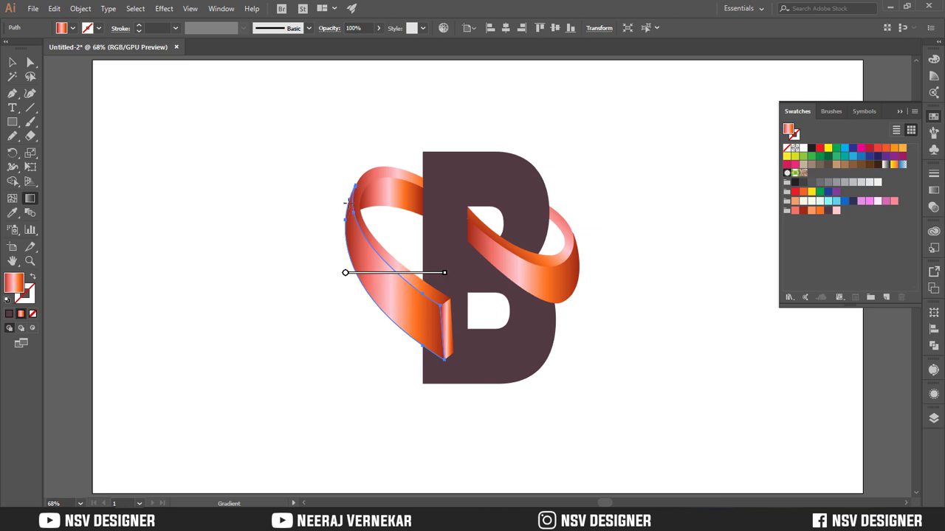
left_click_drag(347, 205, 459, 356)
left_click_drag(378, 268, 390, 283)
left_click(14, 64)
left_click(320, 255)
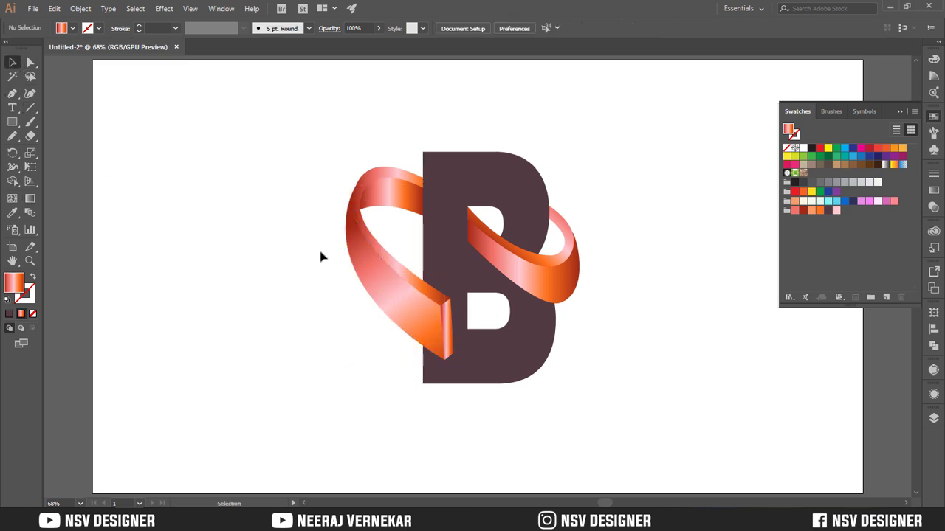
Redirect the gradient on the left-hand loop's inner back face so it runs toward the letter B, slanting slightly downward
left_click(389, 200)
key("g")
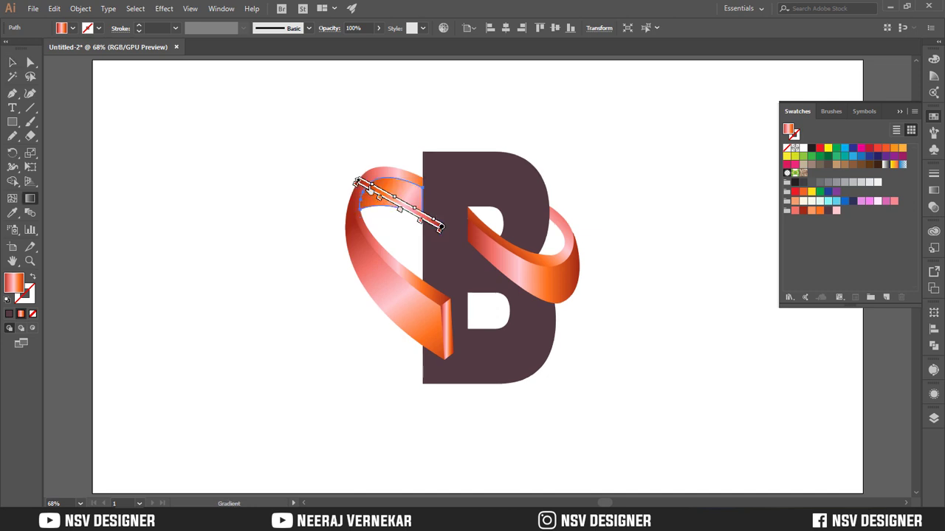
mouse_move(308, 181)
left_mouse_down()
mouse_move(449, 210)
mouse_move(403, 203)
left_mouse_up()
key("v")
left_click(321, 300)
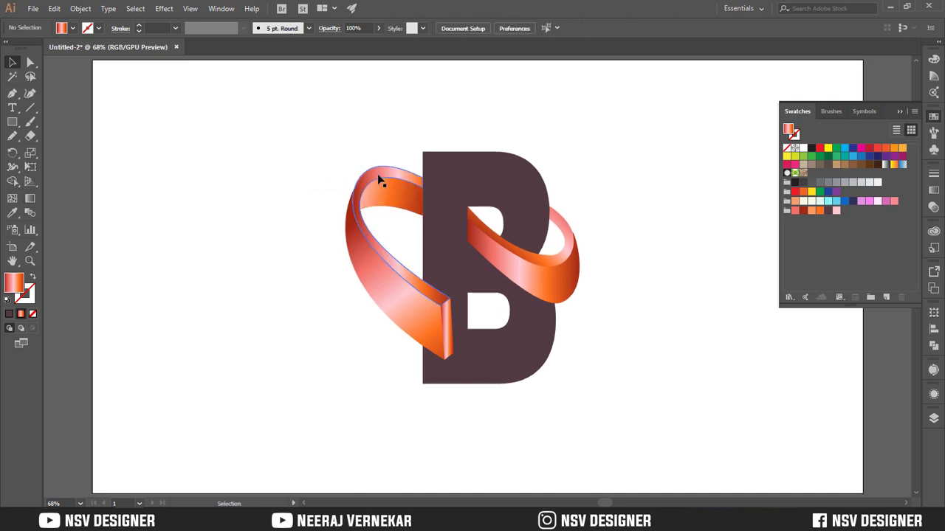
Redirect the gradient on the left-hand loop's thin edge diagonally from its lower end up beyond the loop's upper left
left_click(378, 174)
key("g")
mouse_move(437, 302)
left_mouse_down()
mouse_move(363, 175)
mouse_move(363, 153)
mouse_move(362, 264)
mouse_move(468, 383)
mouse_move(446, 396)
left_mouse_up()
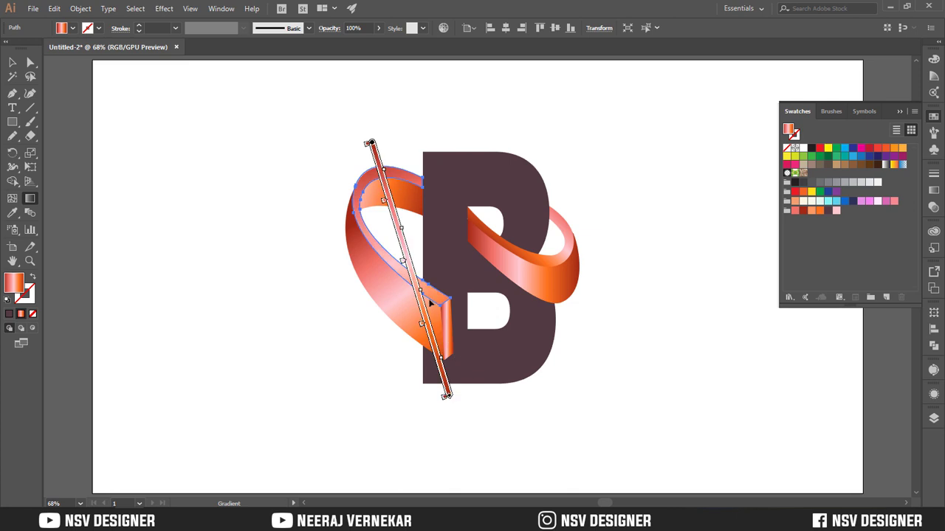
mouse_move(406, 251)
left_mouse_down()
mouse_move(412, 267)
mouse_move(350, 207)
left_mouse_up()
mouse_move(454, 322)
left_mouse_down()
mouse_move(378, 181)
mouse_move(322, 105)
left_mouse_up()
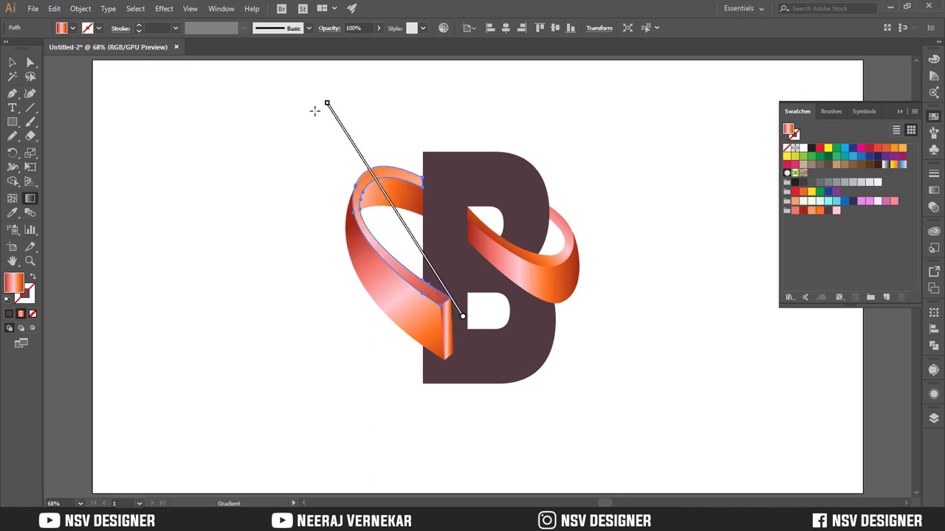
left_click(13, 62)
left_click(118, 143)
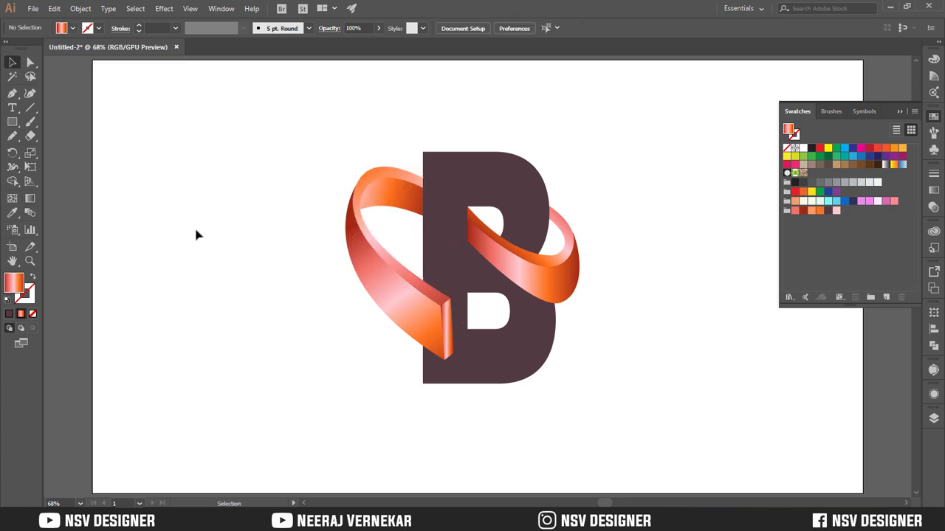
Redirect the gradient on the ribbon's narrow end face lengthwise from its upper to its lower end, and close the swatches
scroll(221, 244, "down", 1)
left_click(451, 330)
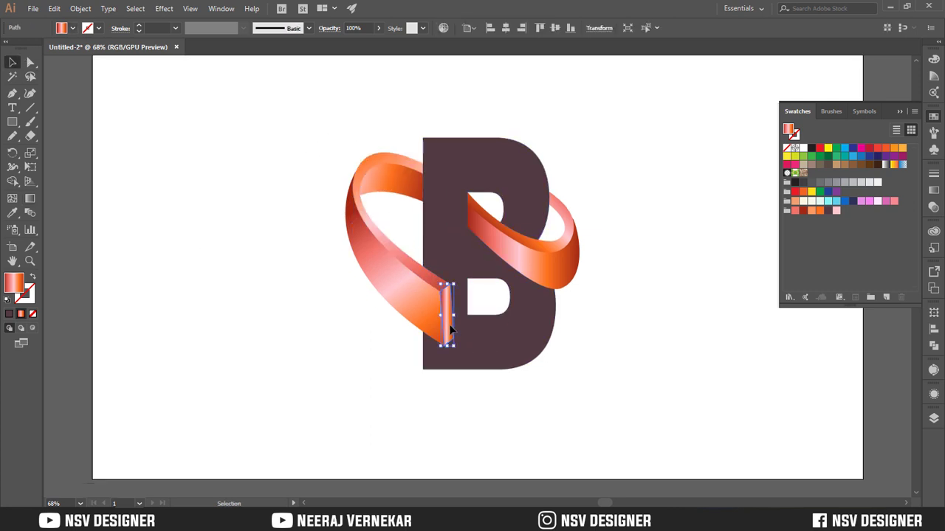
key("g")
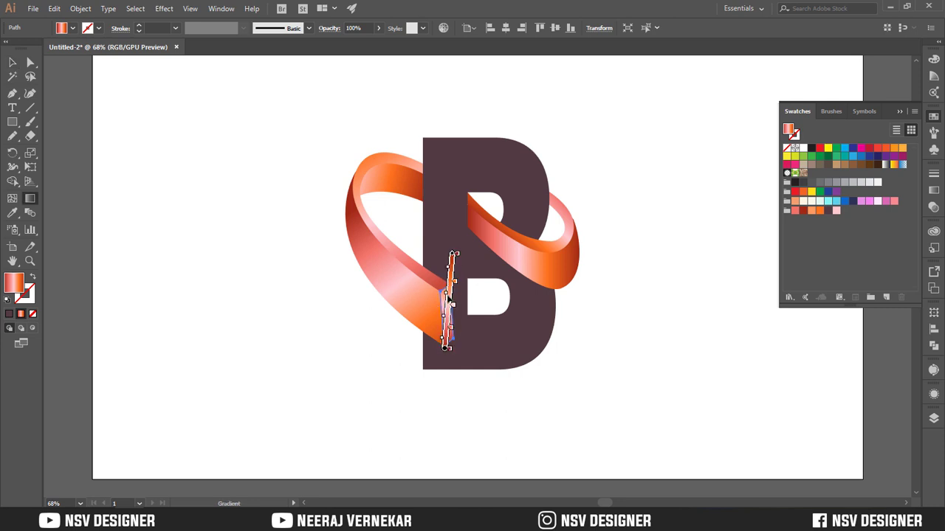
left_click_drag(429, 297, 365, 404)
left_click_drag(460, 253, 435, 371)
key("v")
left_click(353, 333)
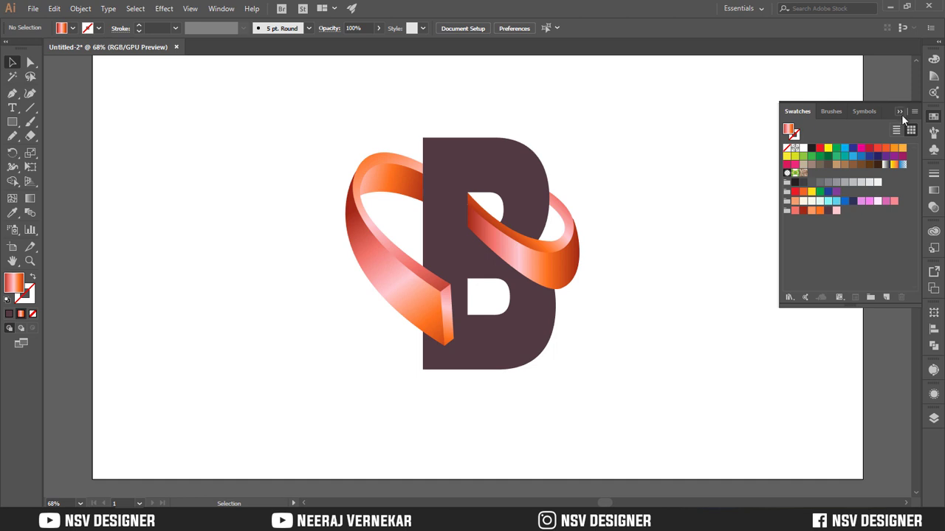
left_click(901, 114)
scroll(590, 186, "down", 1)
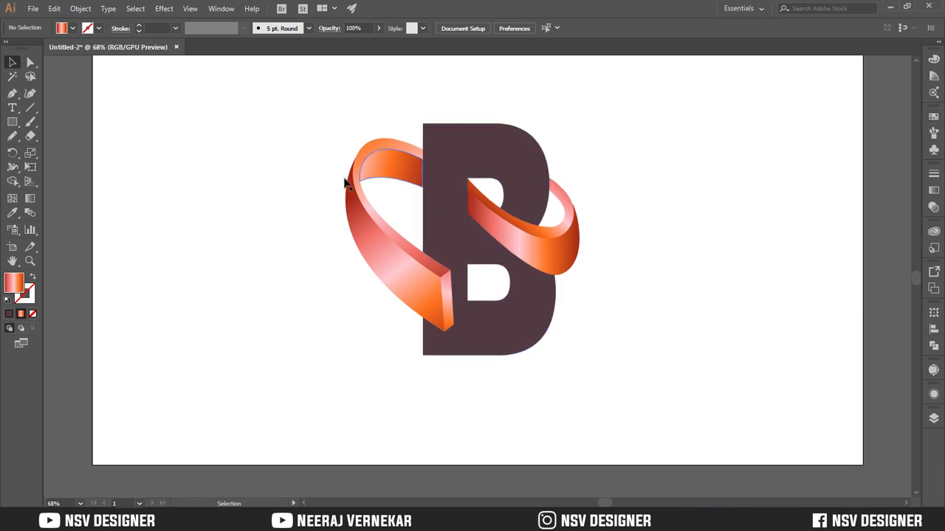
scroll(346, 183, "up", 1)
left_click_drag(367, 180, 685, 154)
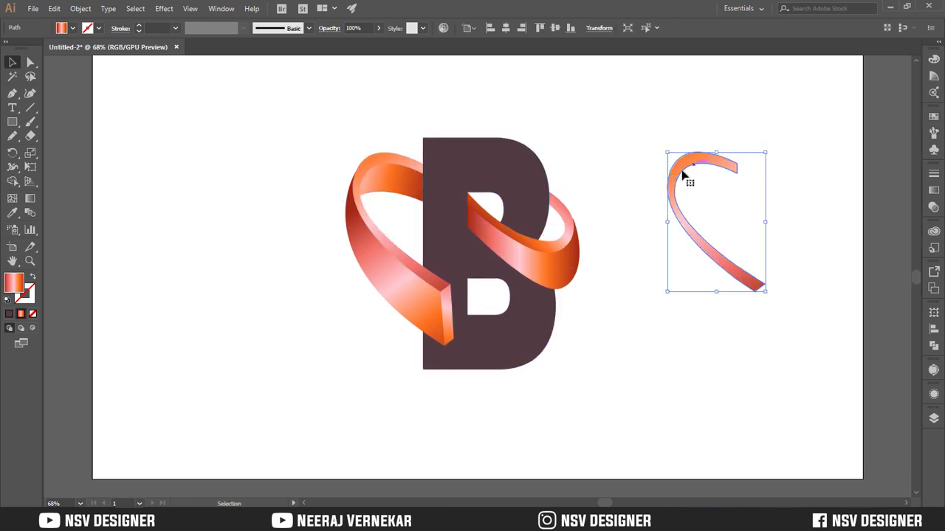
key("ctrl+z")
left_click(641, 202)
Copy the right-hand loop's front face beside the logo and fill the copy with the White, Black gradient preset
left_click(572, 283)
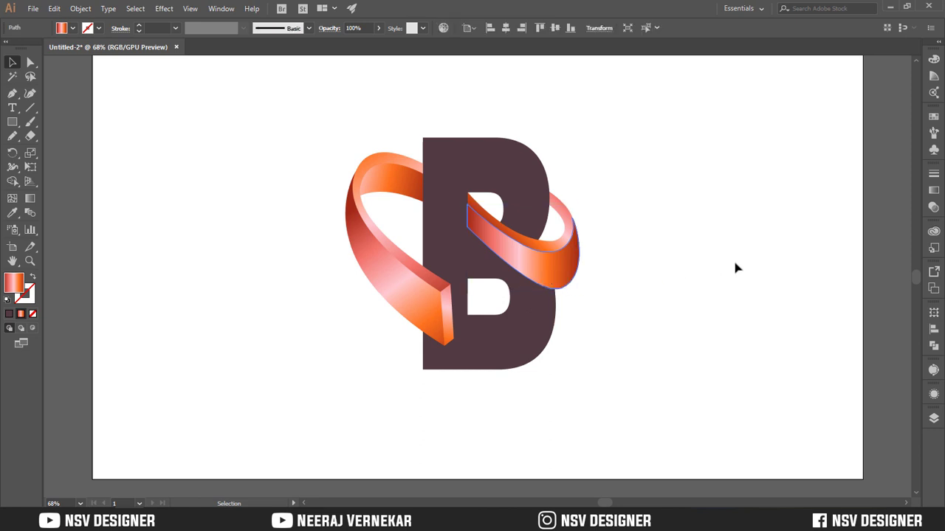
left_click_drag(561, 269, 740, 278)
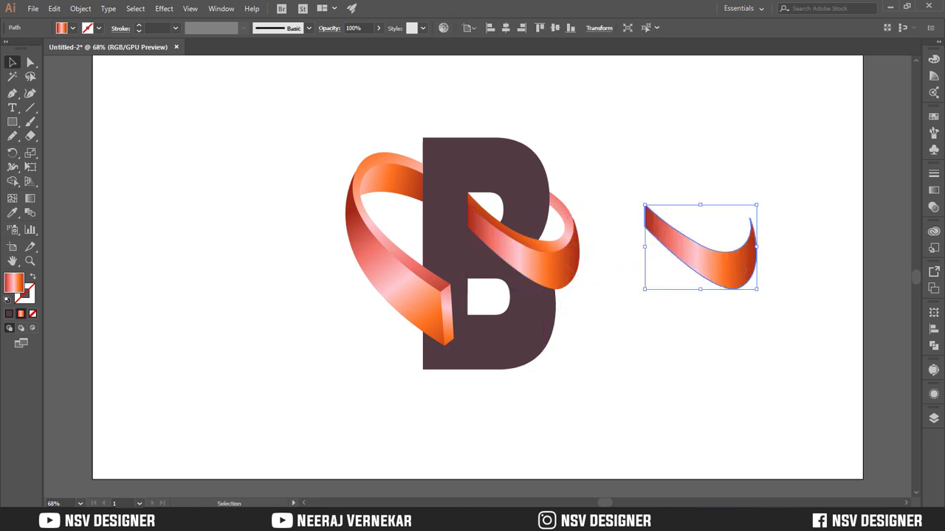
left_click(934, 190)
left_click(810, 190)
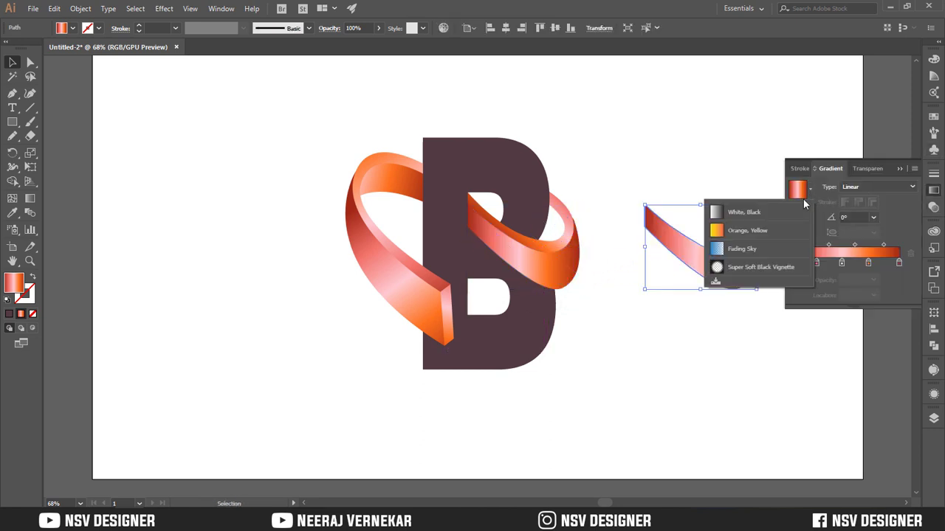
left_click(738, 212)
Change the copy's black gradient stop to white with 0% opacity
left_click(898, 264)
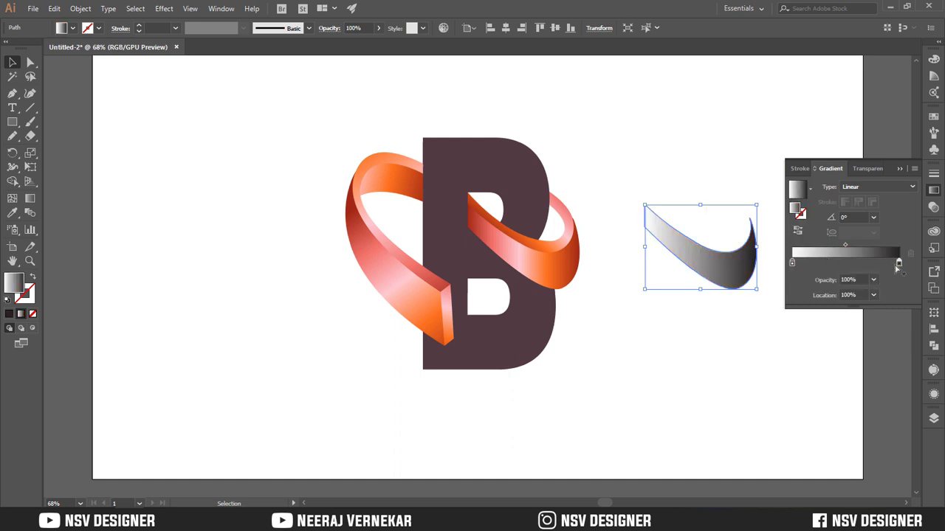
double_click(898, 262)
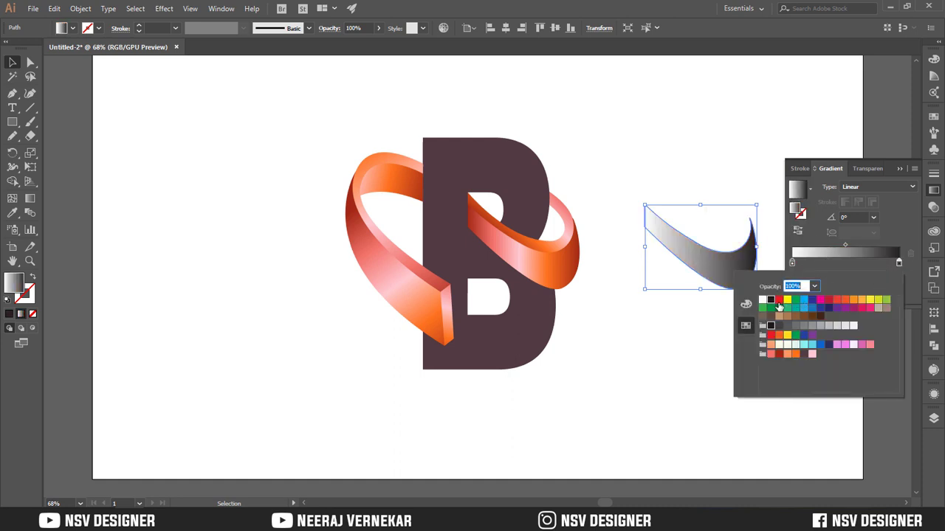
left_click(761, 302)
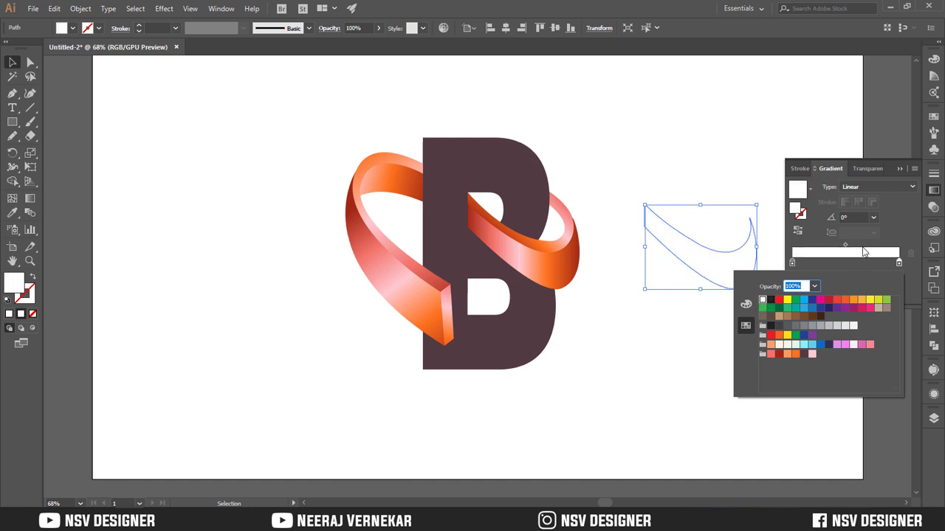
key("Return")
double_click(860, 279)
type("00")
key("Return")
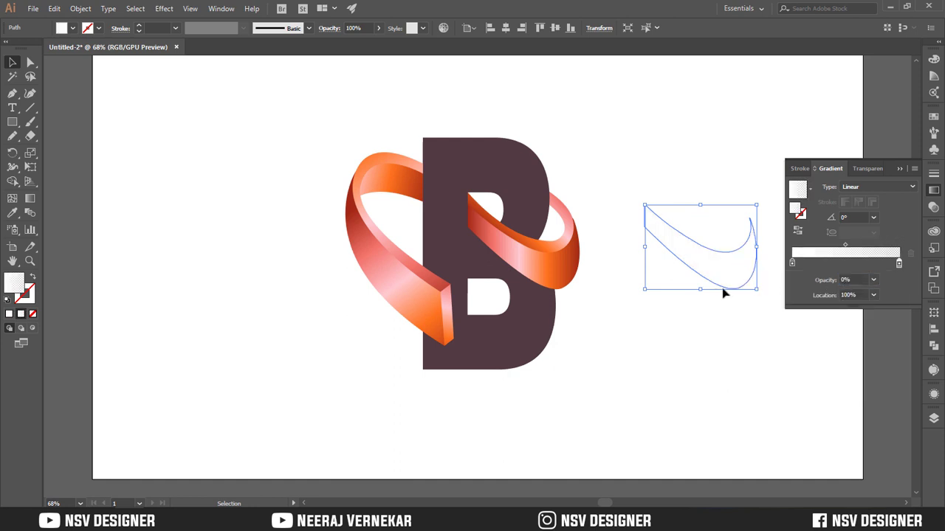
Place the copy over the right-hand loop's front face and angle its white highlight gradient at about -44.6° from the upper left
mouse_move(721, 291)
left_mouse_down()
mouse_move(568, 293)
mouse_move(483, 245)
left_mouse_up()
key("g")
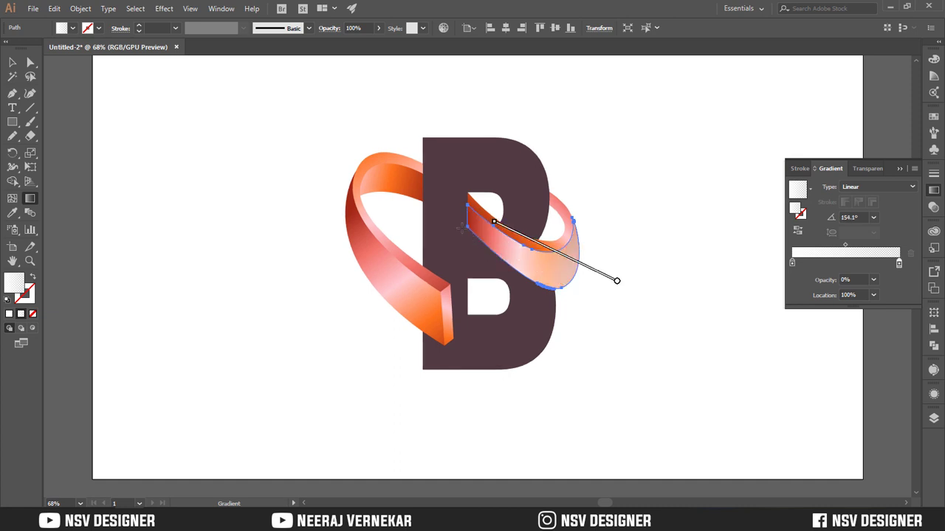
left_click_drag(590, 289, 514, 271)
key("v")
left_click(609, 257)
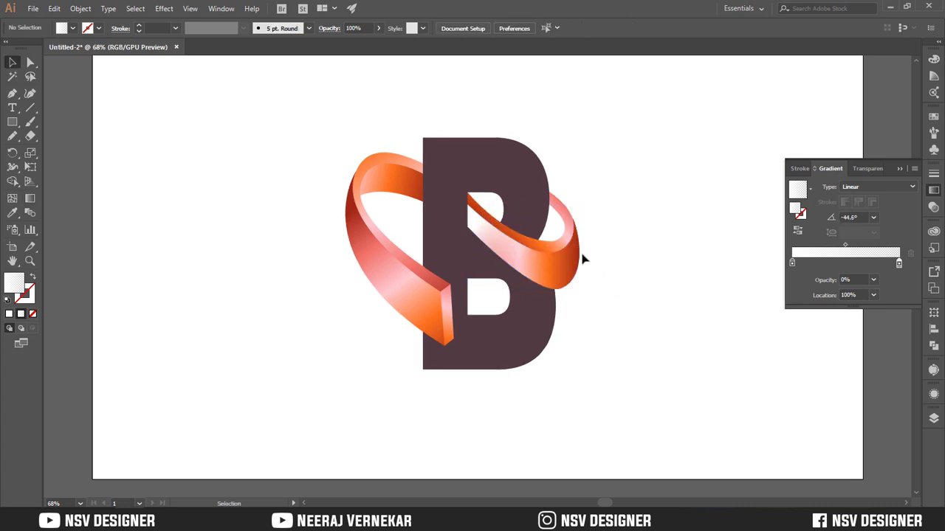
Duplicate the ribbon's remaining faces in place over the originals
left_click(565, 240)
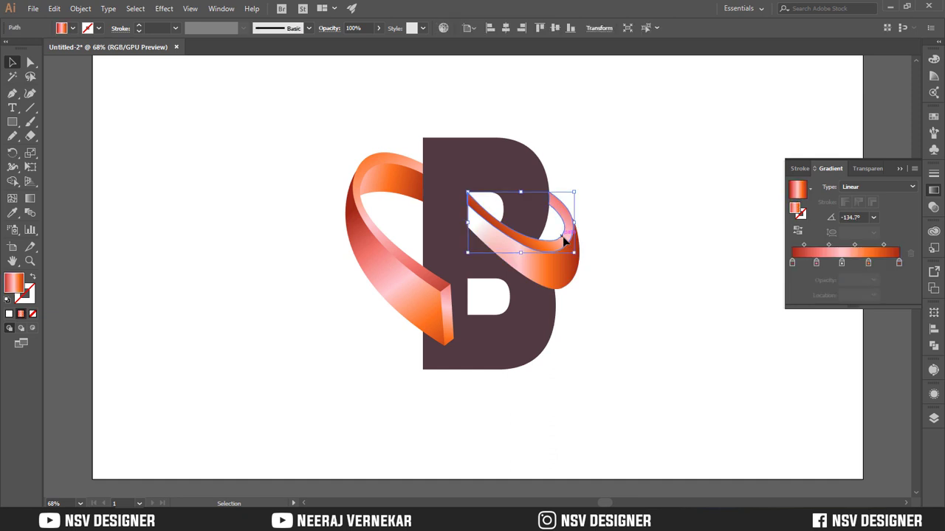
left_click(388, 169, "shift")
left_click(406, 297, "shift")
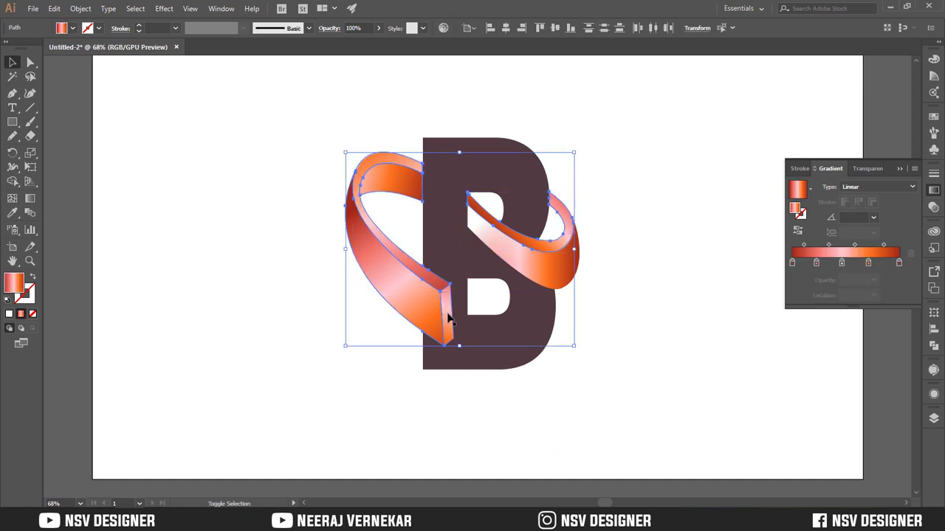
left_click(581, 241)
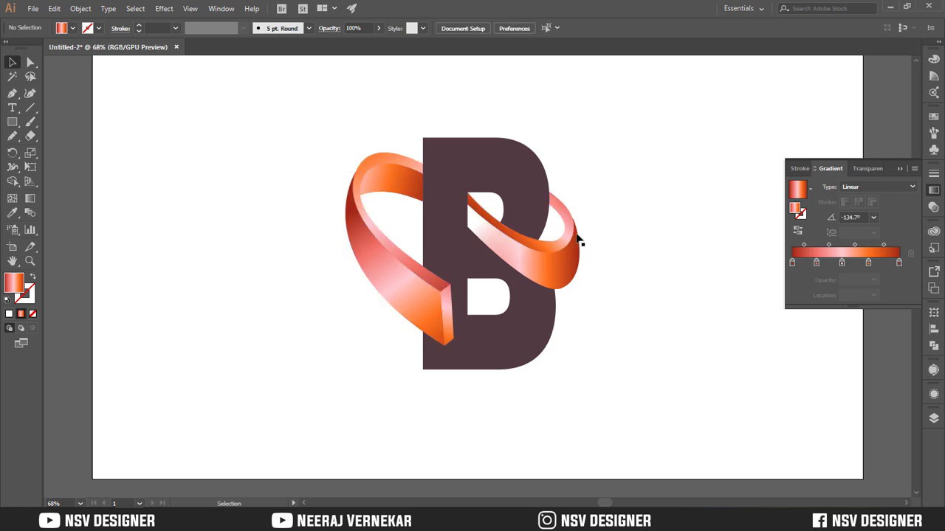
Copy the white-to-transparent gradient from the front-face highlight to the duplicate of the right-hand loop's thin upper edge
left_click(566, 235)
key("i")
left_click(490, 233)
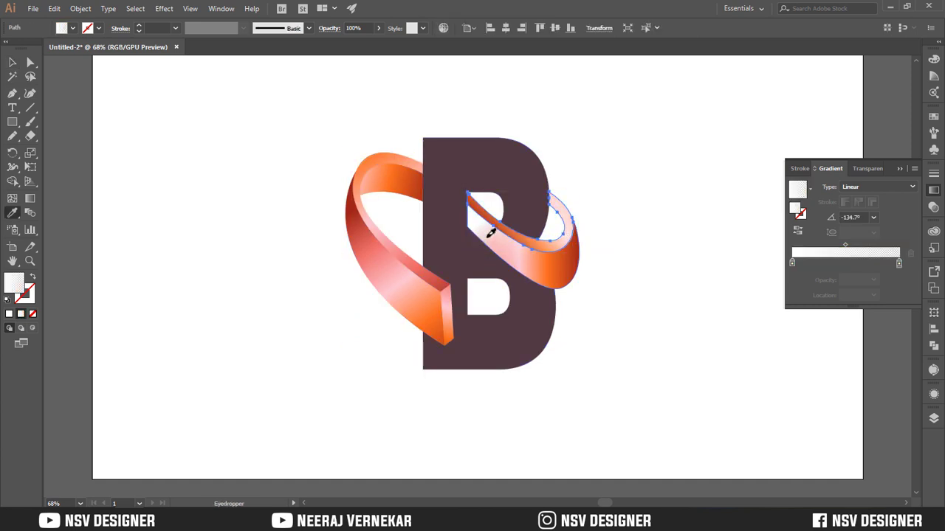
Move the white highlight copy off the right-hand loop's front face into the empty area beside the logo
key("v")
left_click(635, 221)
left_click(516, 261)
left_click_drag(517, 261, 671, 262)
key("ctrl+z")
Redirect the highlight gradient on the right-hand loop's thin edge from the upper right, and delete the highlight copy beside the logo
left_click(561, 245)
key("g")
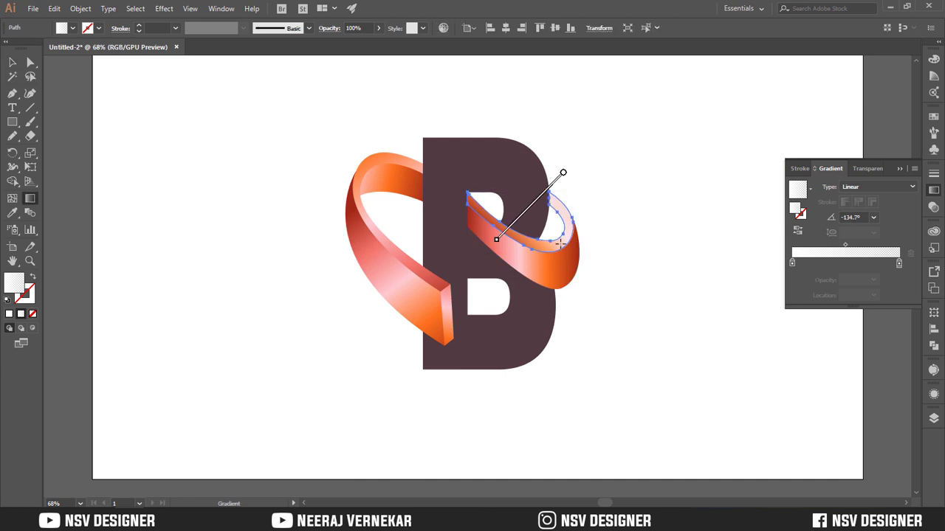
left_click_drag(475, 203, 573, 266)
left_click_drag(555, 175, 551, 225)
left_click_drag(616, 161, 515, 249)
key("v")
left_click(696, 262)
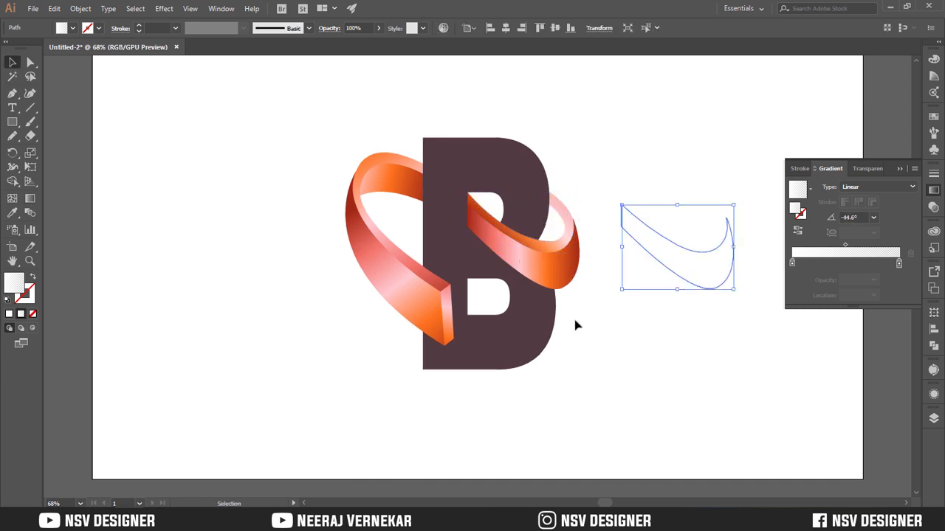
key("Delete")
Redirect the gradient on the left-hand loop's front face diagonally from its lower end toward the upper left, at about 141.7°
left_click(397, 293)
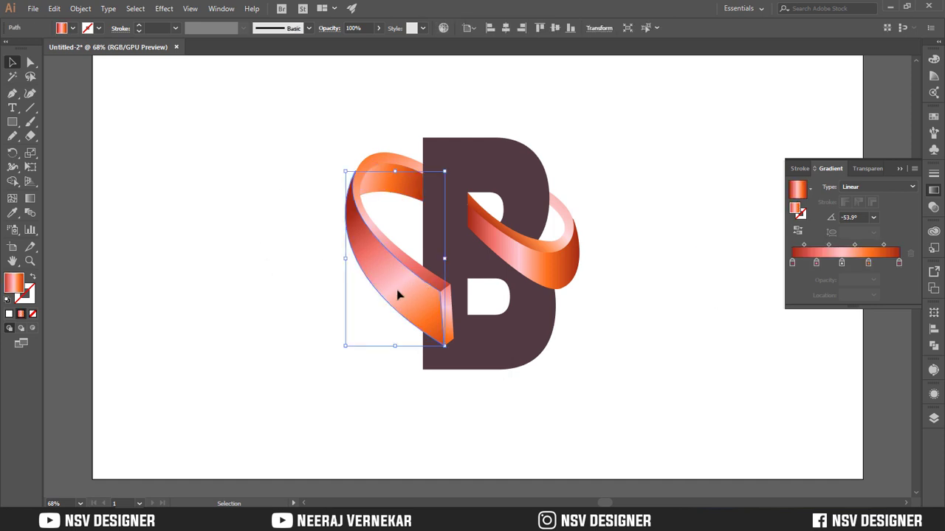
key("f")
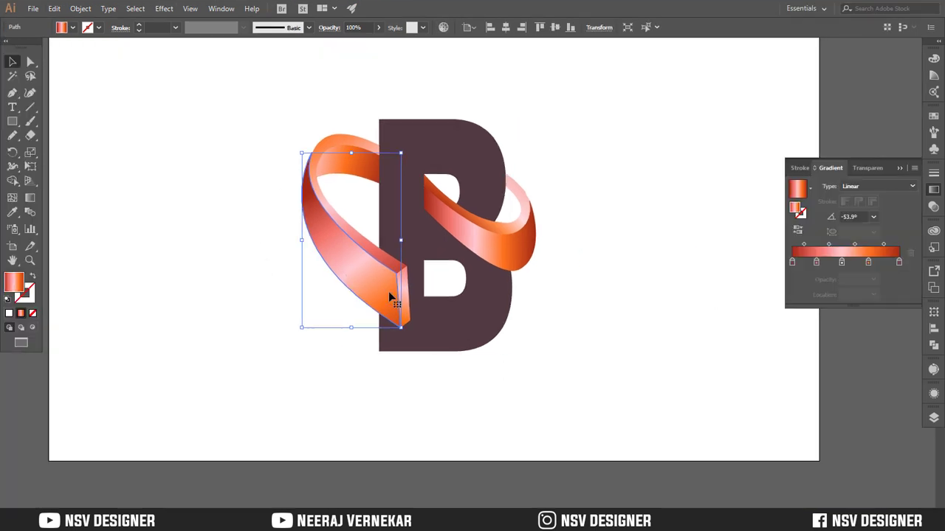
key("f")
key("f")
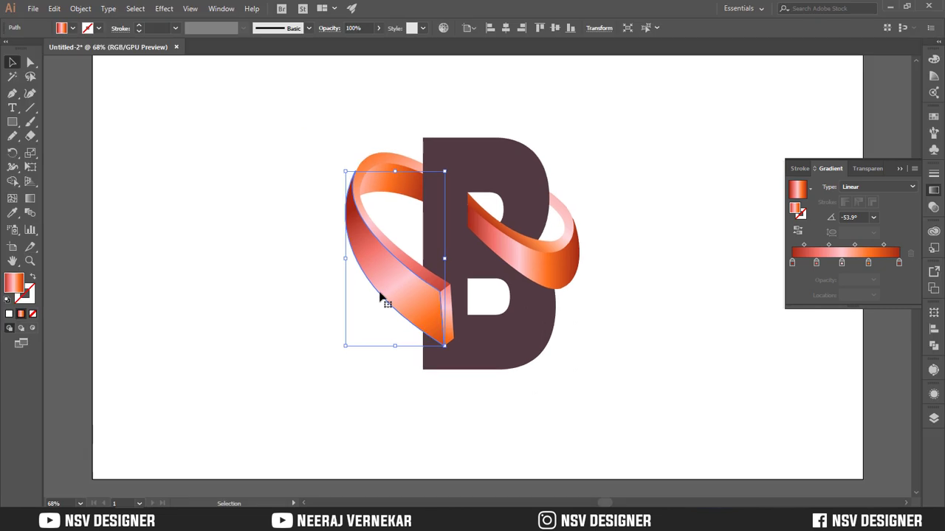
key("g")
left_click_drag(397, 304, 324, 212)
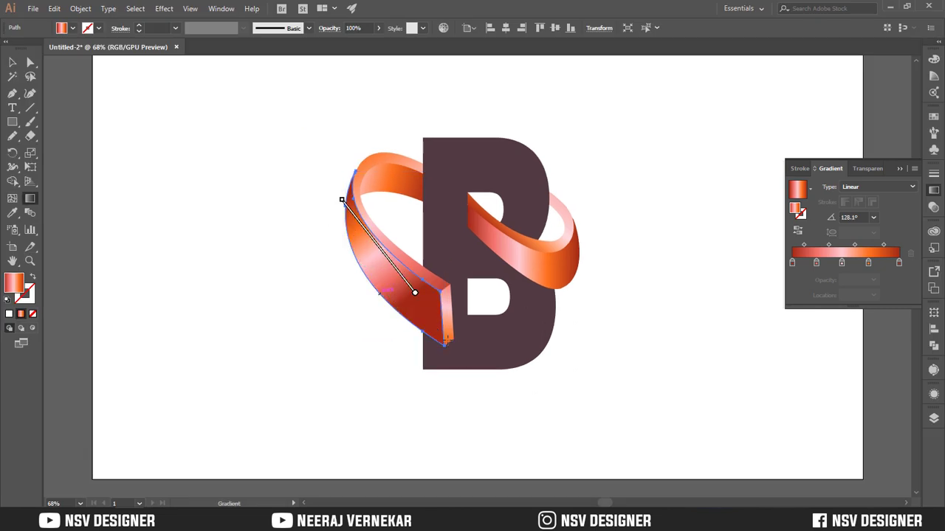
left_click_drag(441, 349, 291, 228)
Copy the white-to-transparent gradient from the right-hand loop's highlight to the duplicate of the left-hand loop's front face
key("i")
left_click(524, 225)
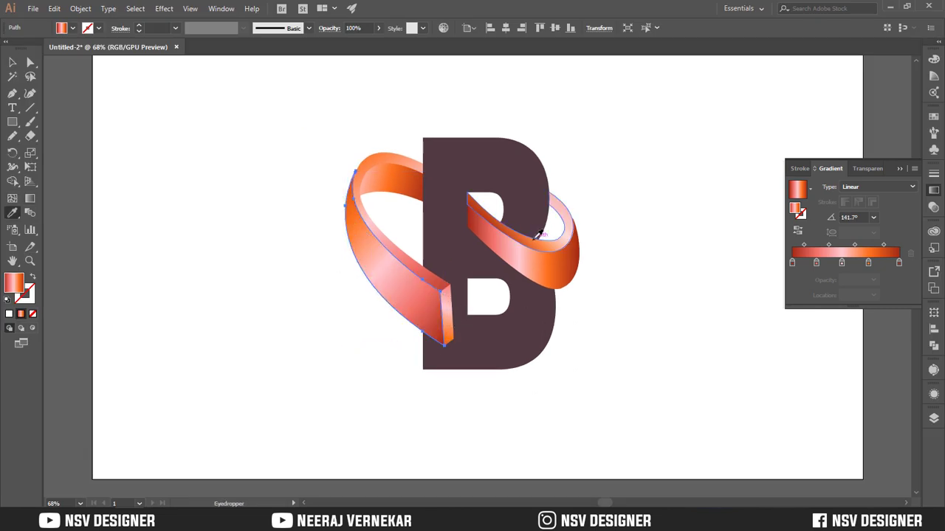
left_click(562, 236)
key("v")
left_click(192, 249)
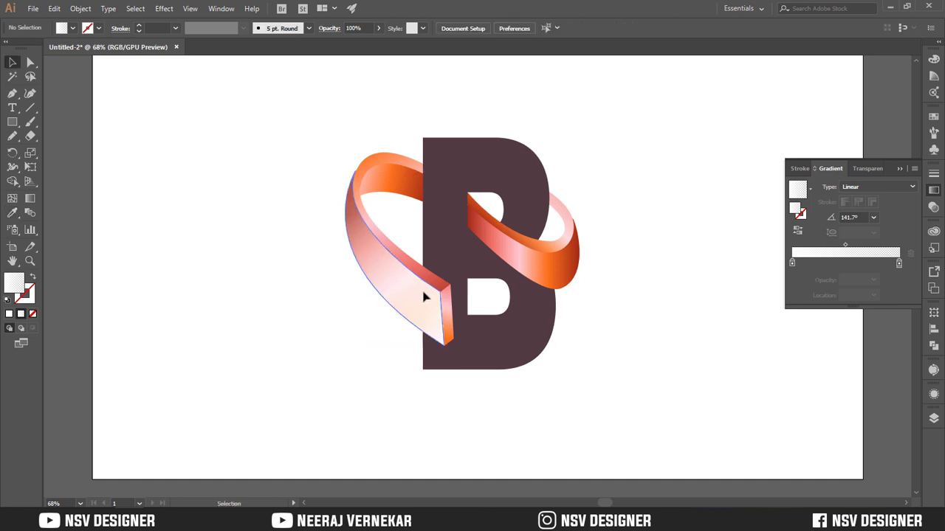
Shorten the highlight gradient on the left-hand loop's front face so the white fades out from the lower end toward the middle
left_click(423, 293)
key("g")
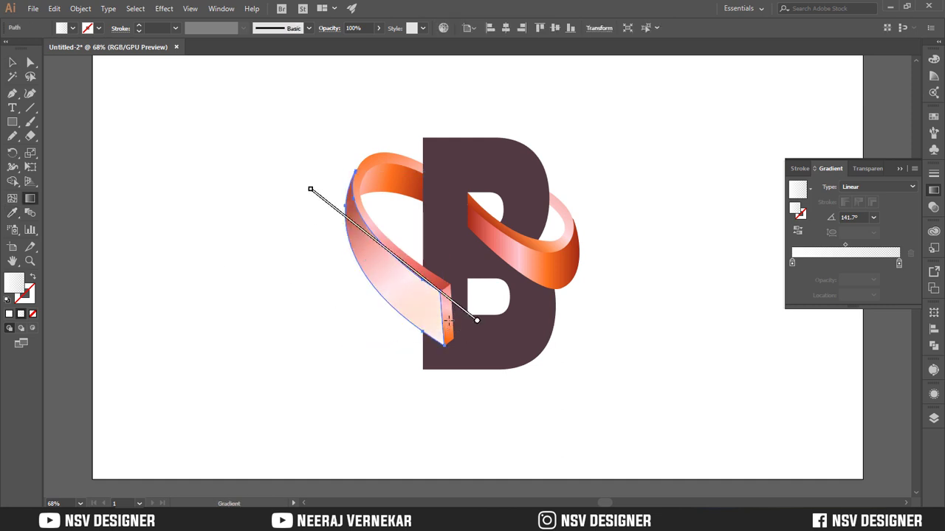
mouse_move(316, 194)
left_mouse_down()
mouse_move(371, 259)
mouse_move(381, 249)
left_mouse_up()
key("v")
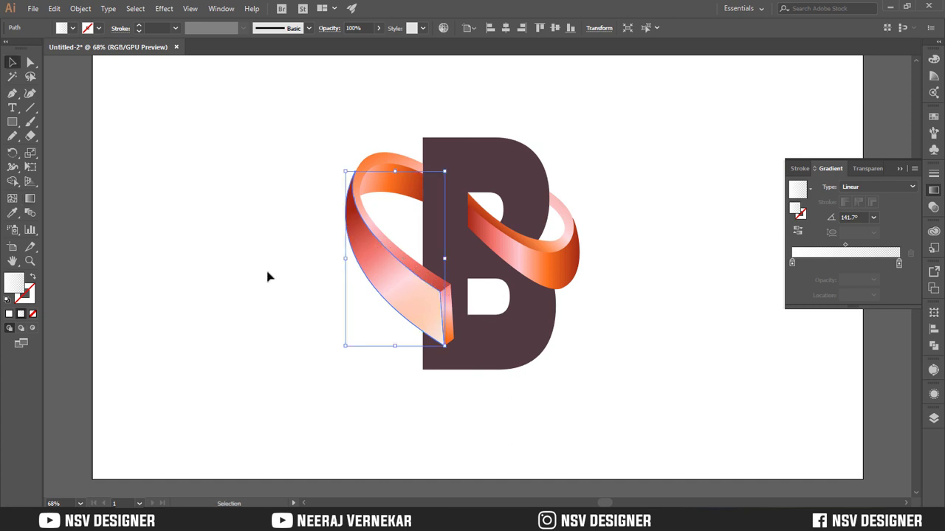
left_click(268, 274)
Fill the duplicates of the left-hand loop's thin edge and inner face with the front face's white-to-transparent gradient
left_click(371, 172)
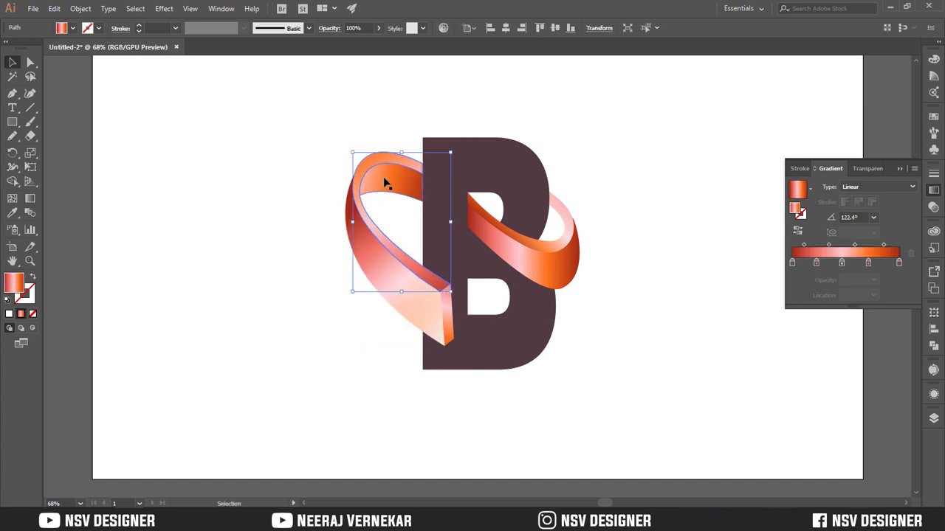
left_click(384, 183, "shift")
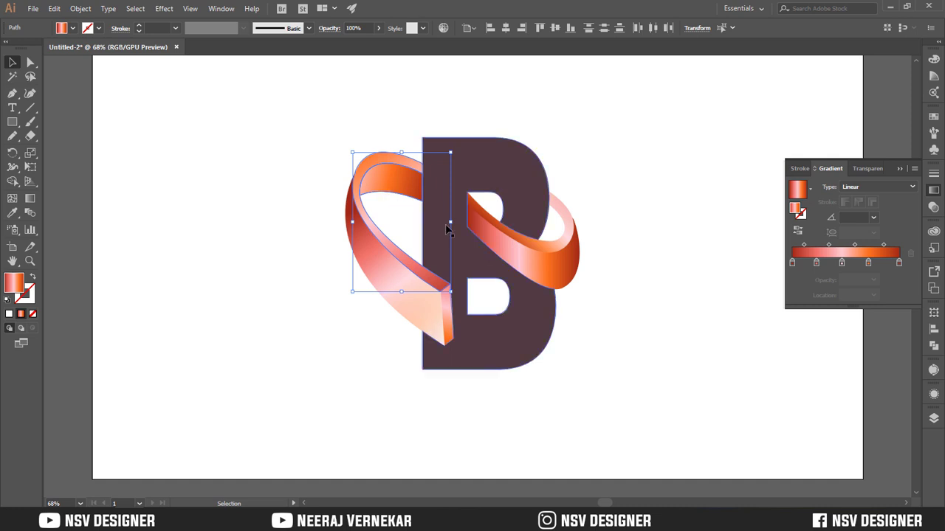
left_click(272, 154)
left_click(406, 164, "shift")
left_click(406, 164, "shift")
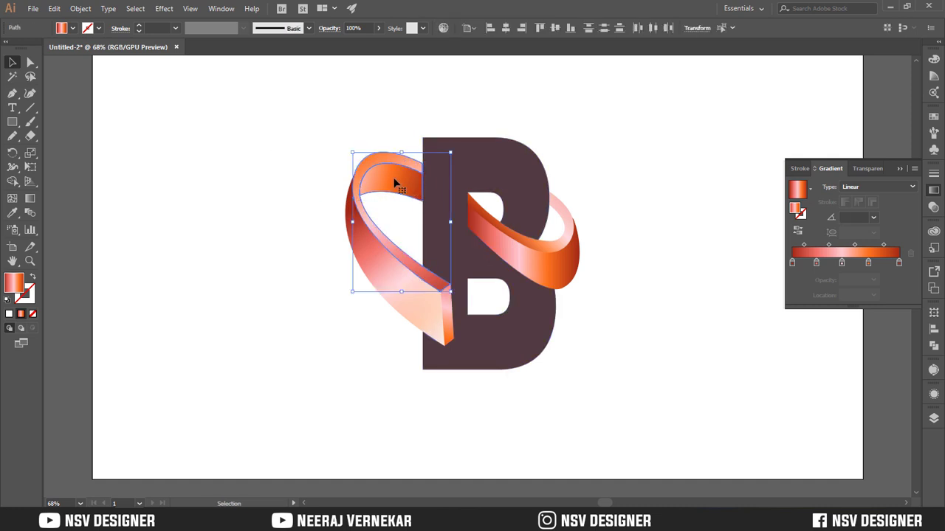
key("i")
left_click(373, 249)
key("v")
left_click(303, 234)
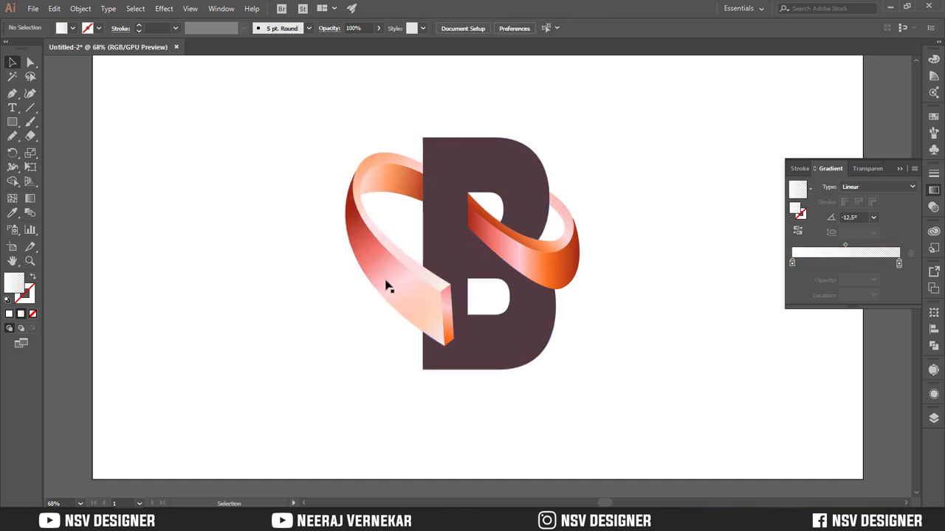
Redirect the highlight gradient on the left-hand loop's inner face from its lower left corner toward the middle, at about 18.4°
left_click(398, 190)
key("g")
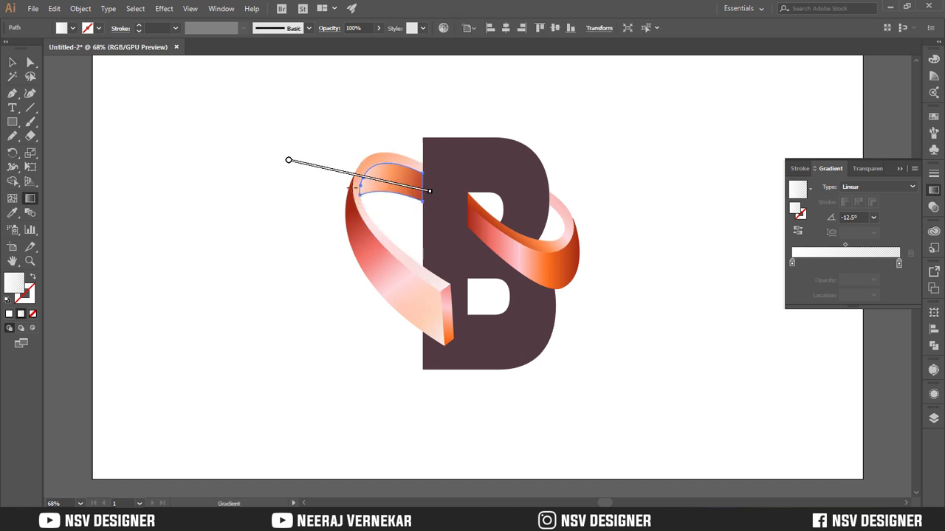
left_click_drag(333, 189, 418, 177)
left_click_drag(361, 196, 395, 185)
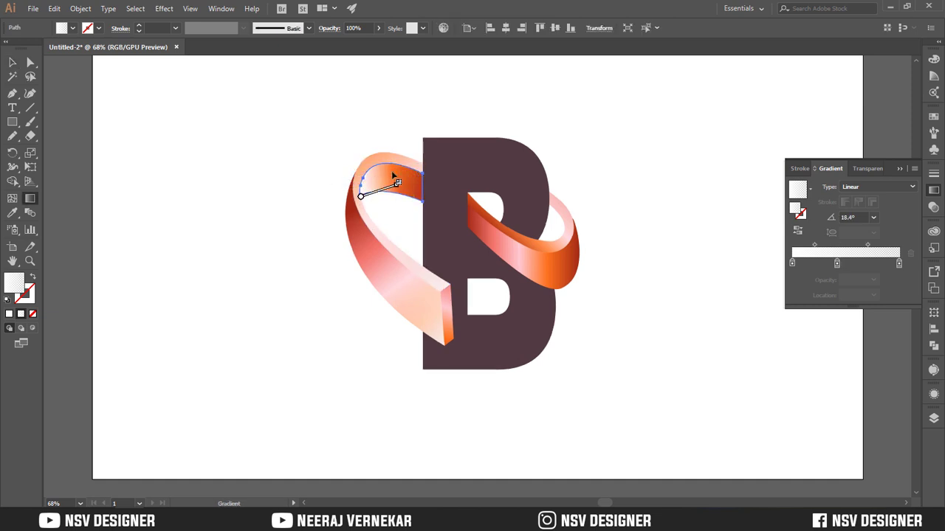
key("v")
left_click(490, 208)
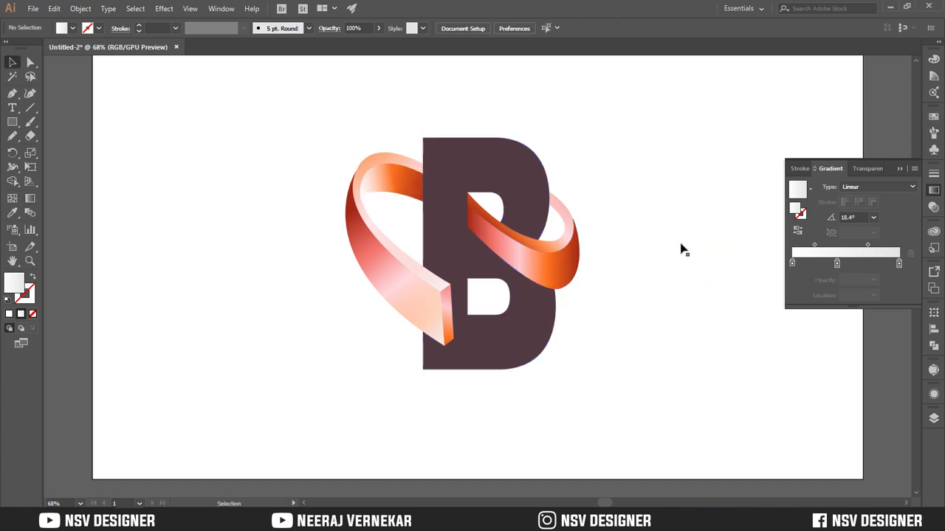
Place the right-hand front face's white-to-transparent highlight shape on the dark pasteboard beside the artboard, clear of the logo
left_click_drag(679, 267, 524, 418)
key("space")
left_click_drag(785, 380, 358, 347)
key("v")
left_click_drag(88, 395, 555, 195)
key("g")
key("v")
left_click(557, 282)
left_click_drag(587, 238, 638, 220)
left_click(643, 198)
left_click_drag(391, 280, 482, 279)
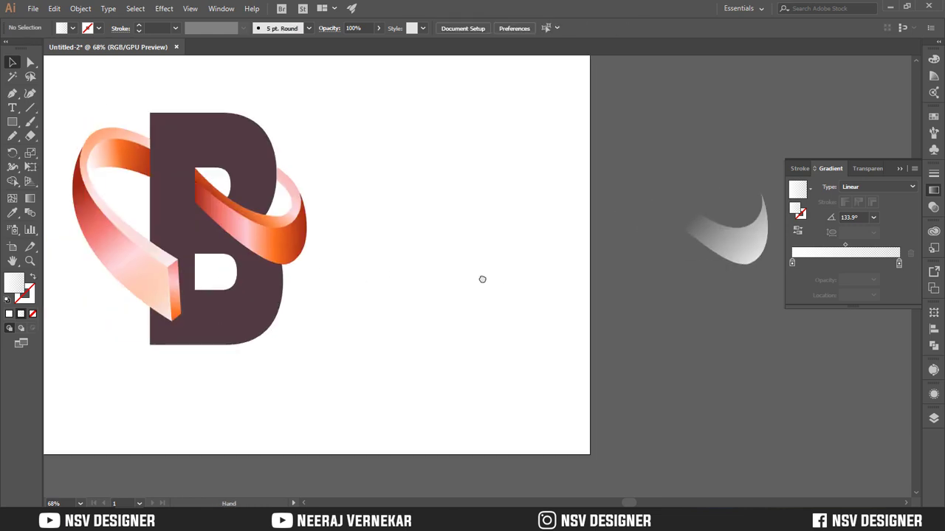
Draw an open curved path along the lower part of the right-hand loop's front face and swap its fill and stroke
key("p")
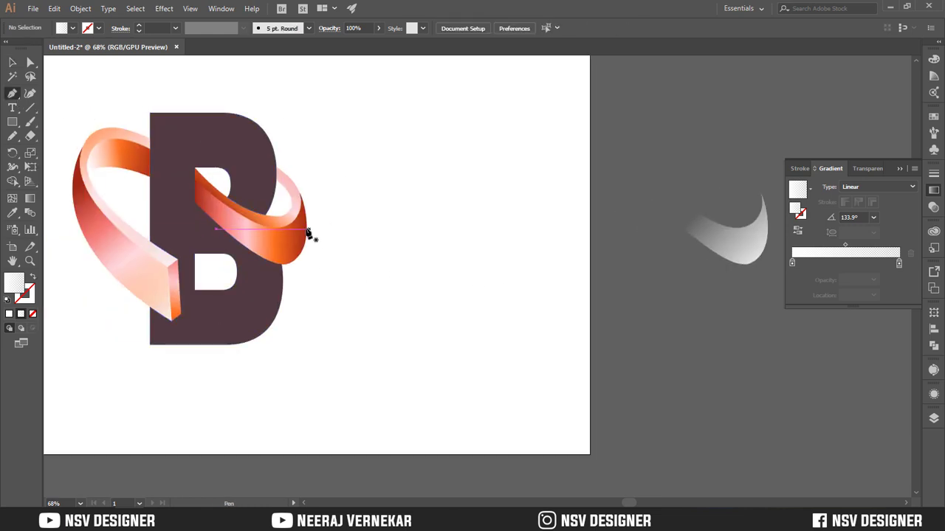
left_click(301, 228)
left_click_drag(237, 234, 202, 209)
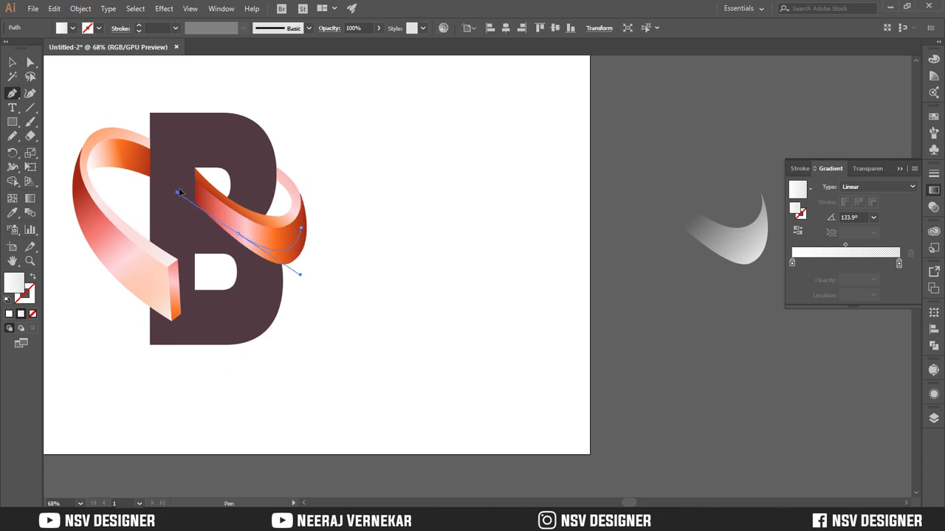
left_click(12, 62)
left_click(35, 277)
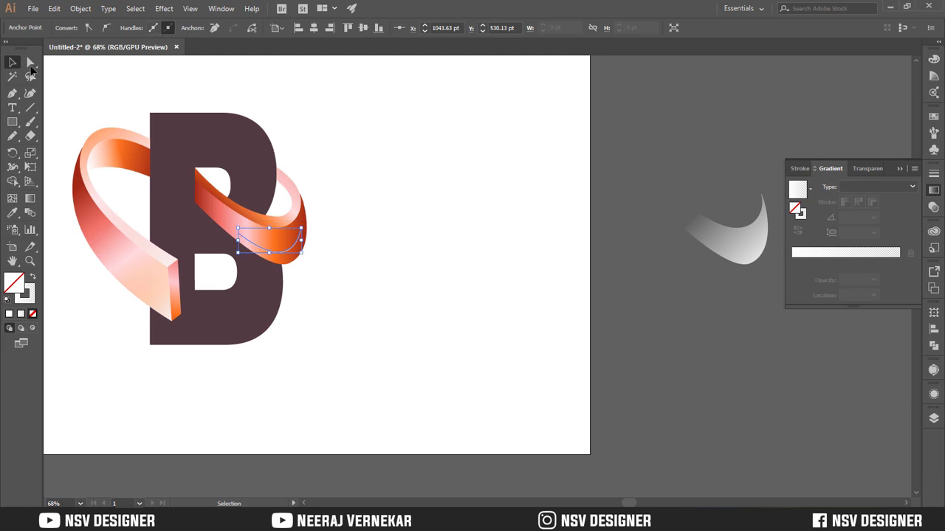
Set the curved path's stroke weight to 12 pt and apply Width Profile 1, tapered at both ends
left_click(395, 230)
left_click(290, 249)
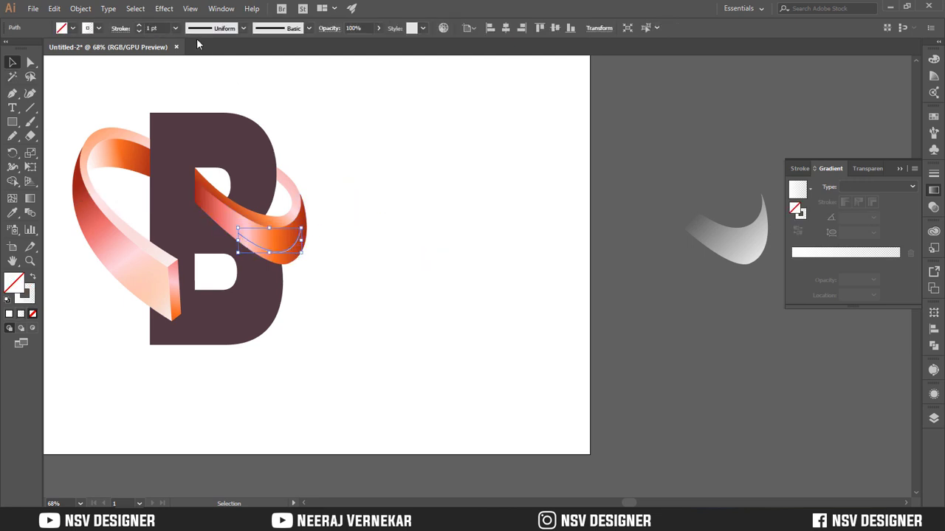
type("12")
key("Return")
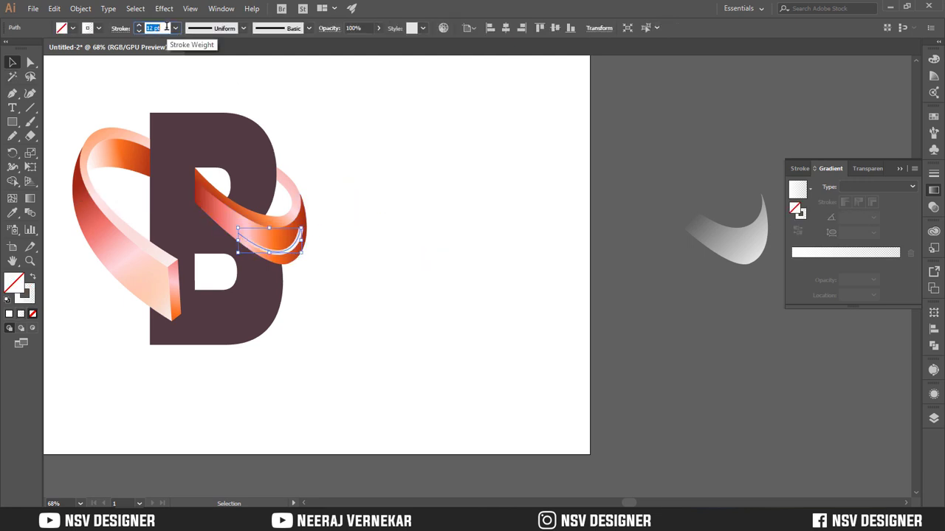
left_click(201, 31)
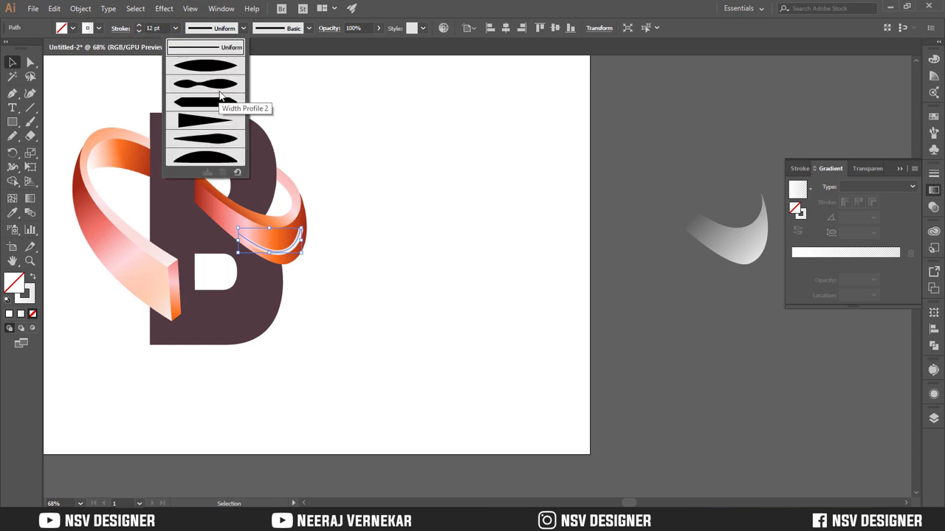
left_click(220, 67)
left_click(339, 212)
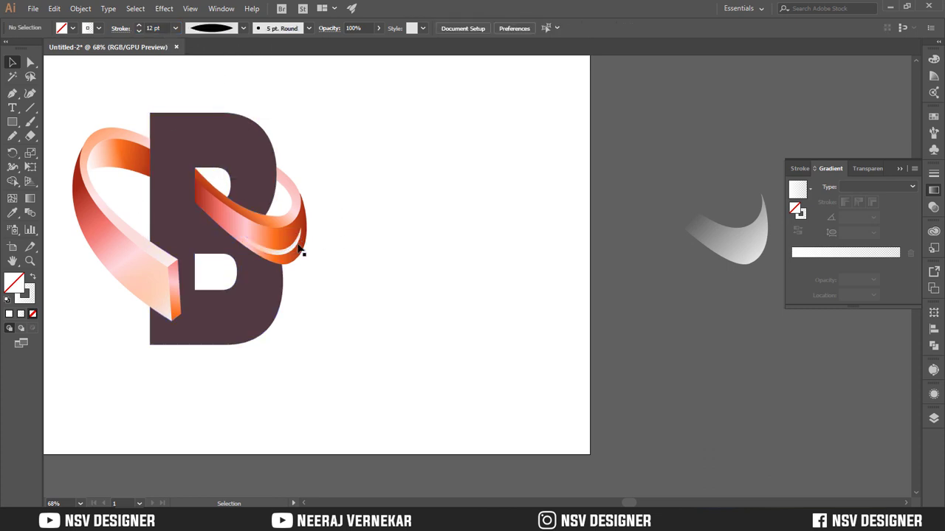
Apply a Gaussian Blur with a radius of 23.6 pixels to the white tapered stroke on the right-hand loop
left_click(304, 245)
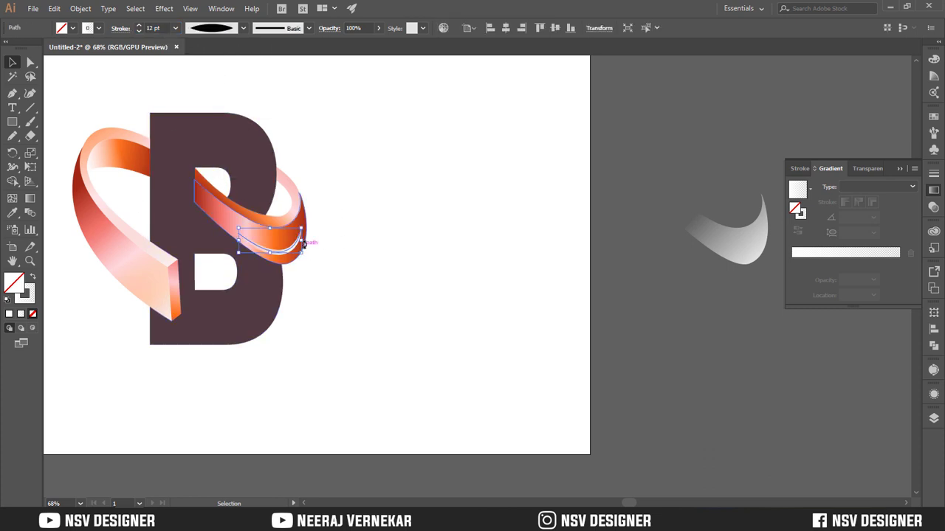
left_click(164, 8)
mouse_move(289, 207)
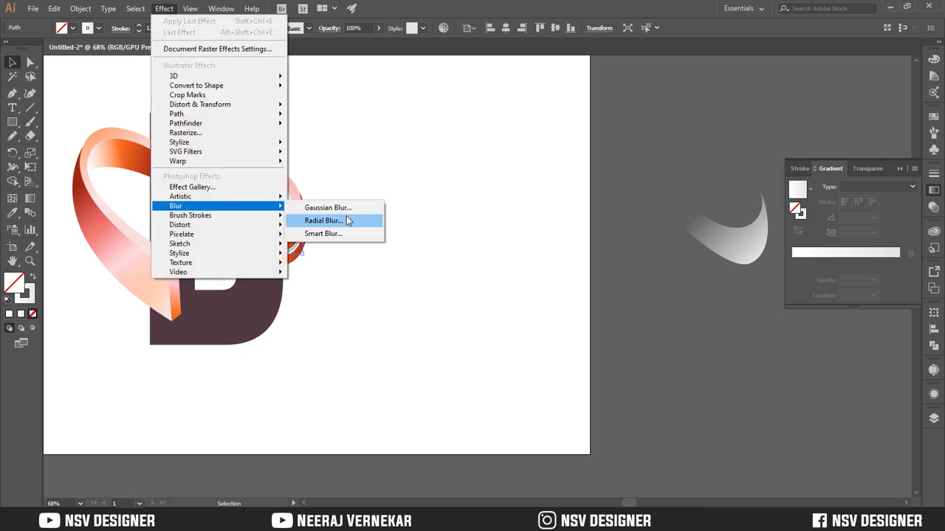
left_click(341, 220)
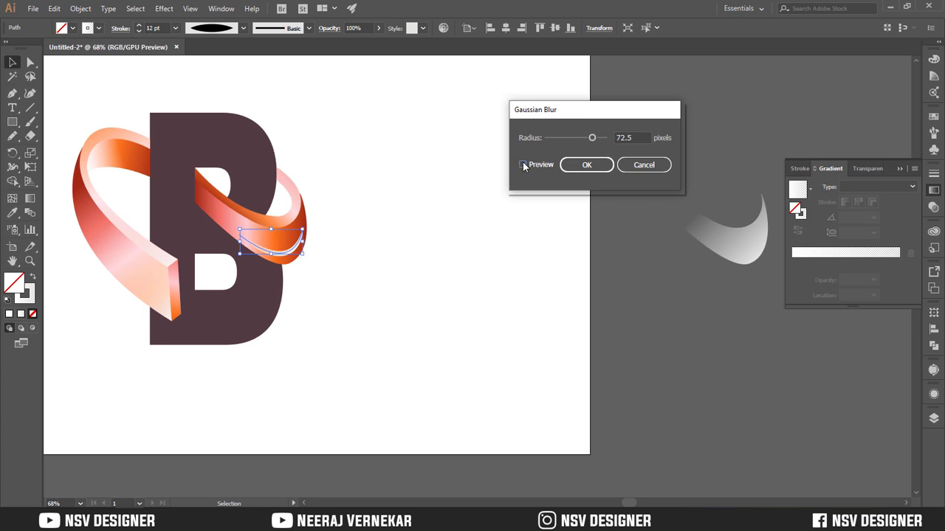
left_click(523, 165)
left_click_drag(591, 138, 570, 141)
left_click_drag(581, 140, 576, 140)
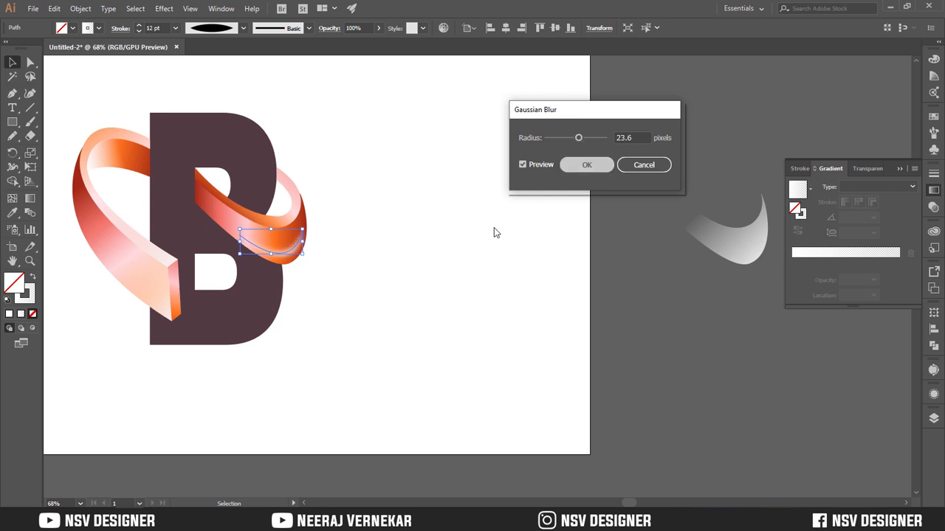
key("Return")
left_click(395, 314)
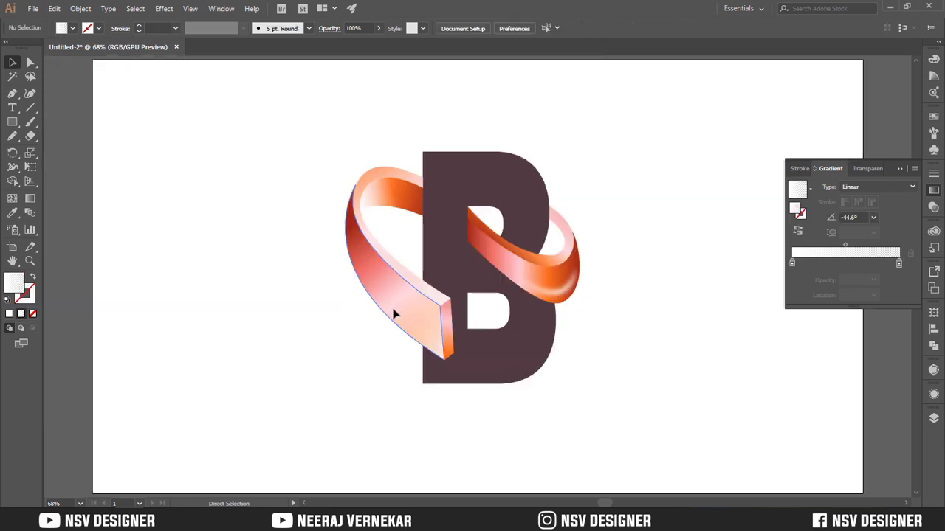
Move the blurred white highlight closer to the lower edge of the right-hand loop's front face
key("ctrl+plus")
key("ctrl+plus")
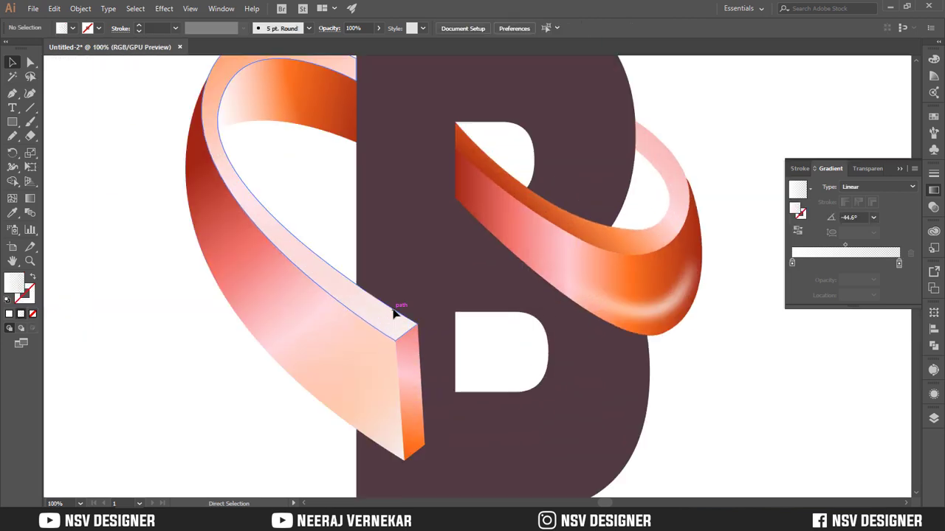
left_click_drag(642, 300, 628, 332)
left_click(620, 316)
left_click(737, 332)
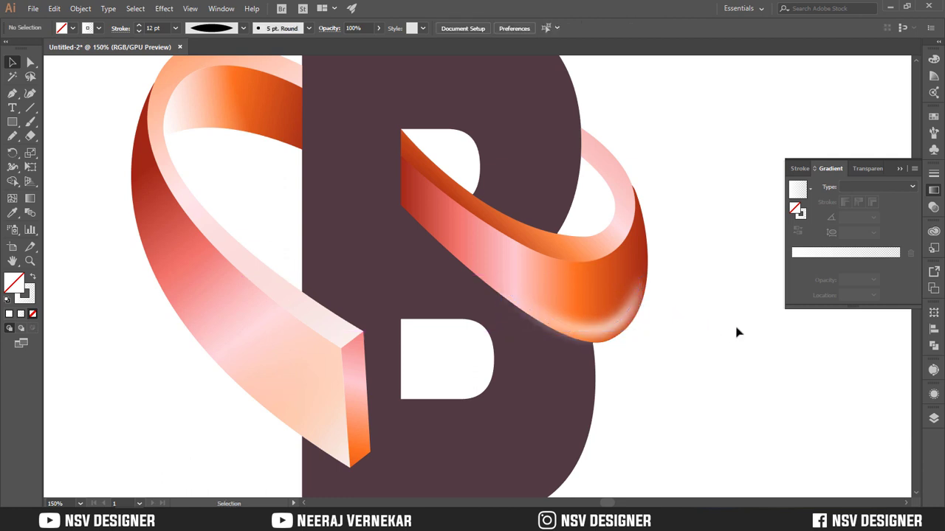
key("ctrl+0")
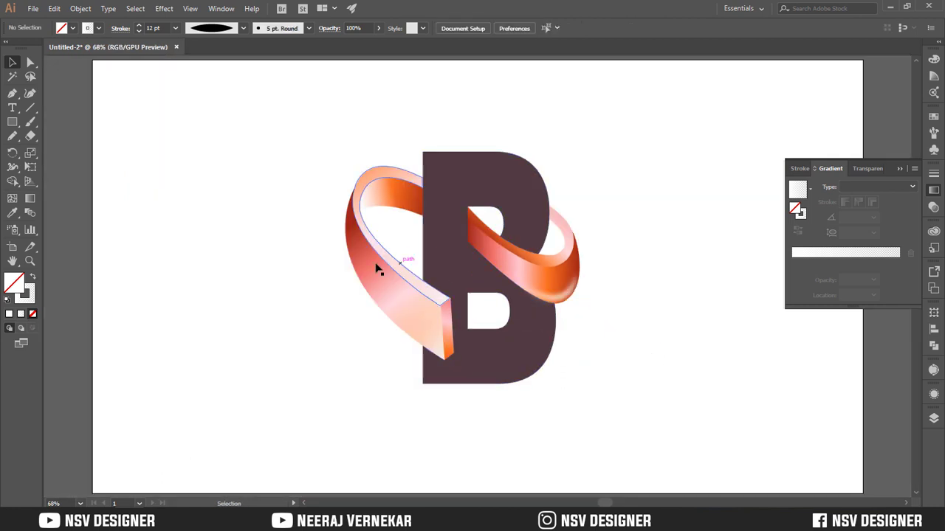
Draw a curved path along the left-hand loop's front face and copy the white 12 pt stroke from the right-hand highlight
key("p")
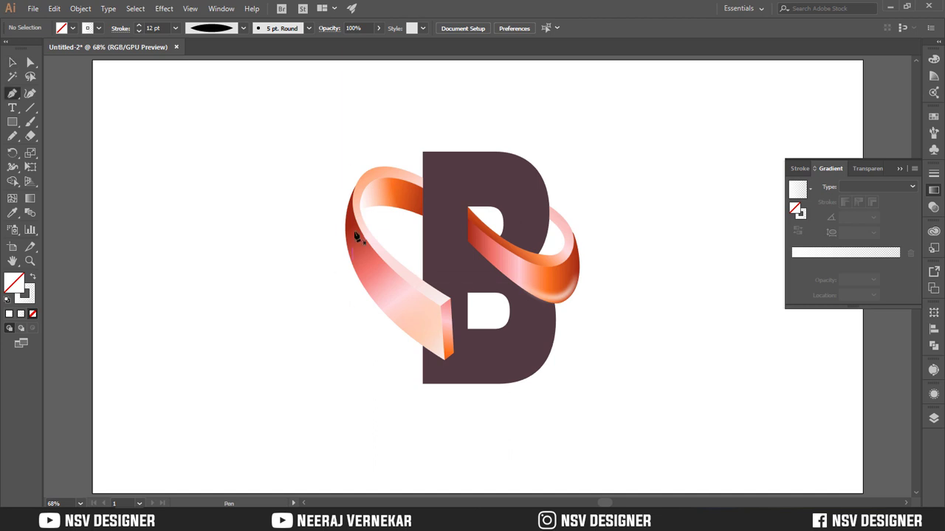
left_click(349, 222)
left_click_drag(378, 294, 386, 299)
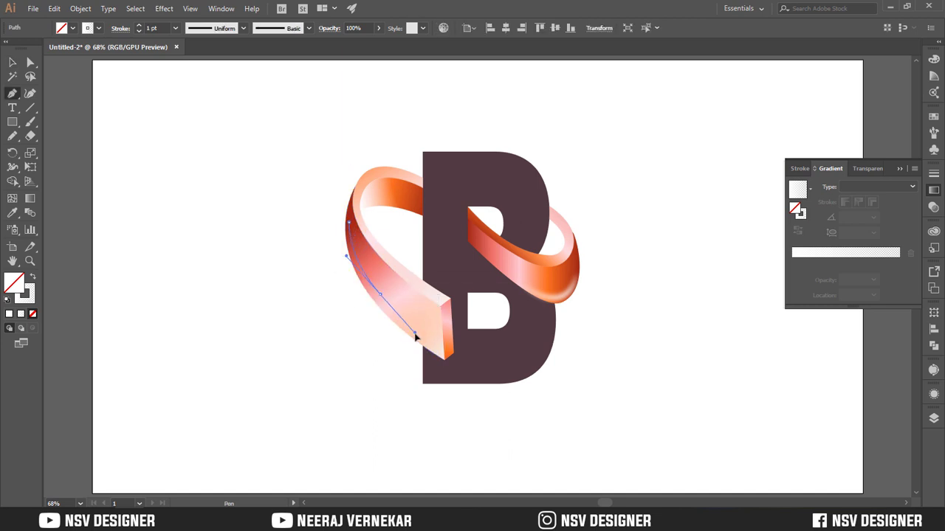
left_click_drag(416, 336, 413, 328)
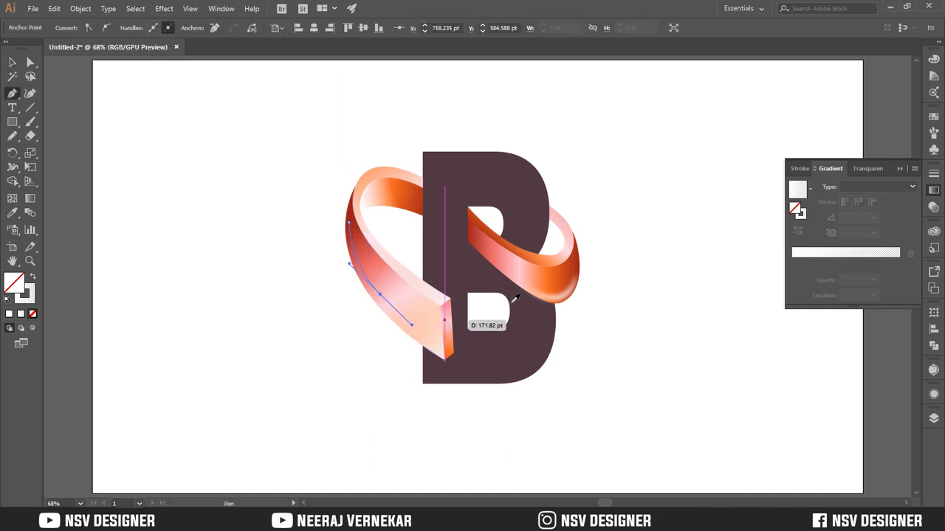
key("i")
key("v")
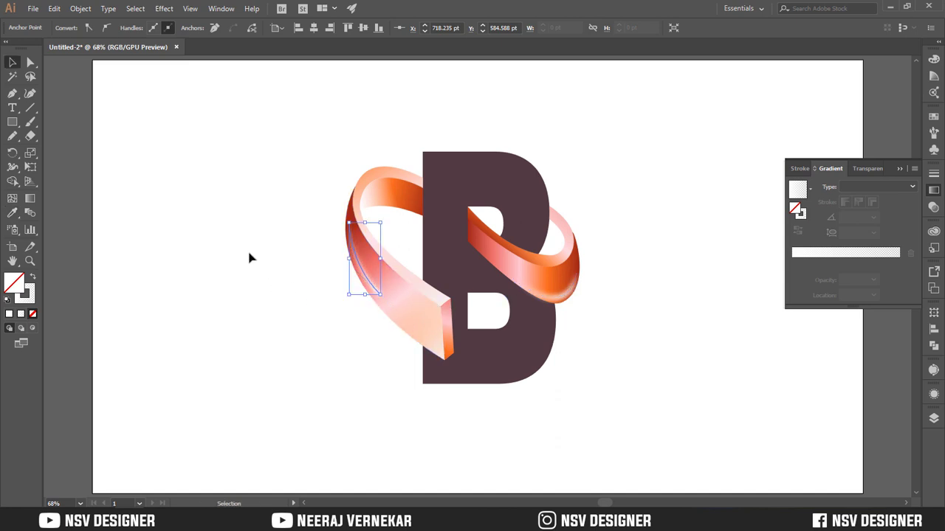
Apply the double-tapered width profile and a Gaussian Blur to the white stroke on the left-hand loop's front face
left_click(249, 259)
left_click(366, 282)
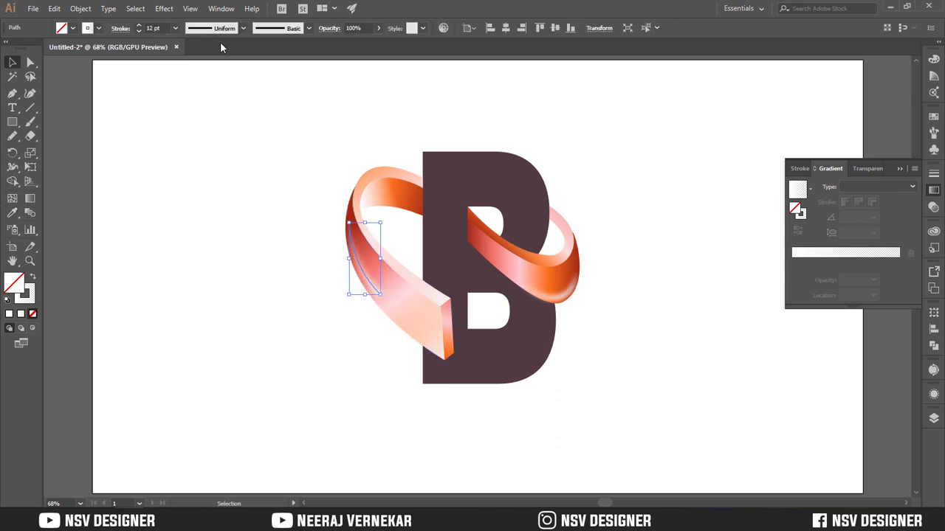
left_click(226, 232)
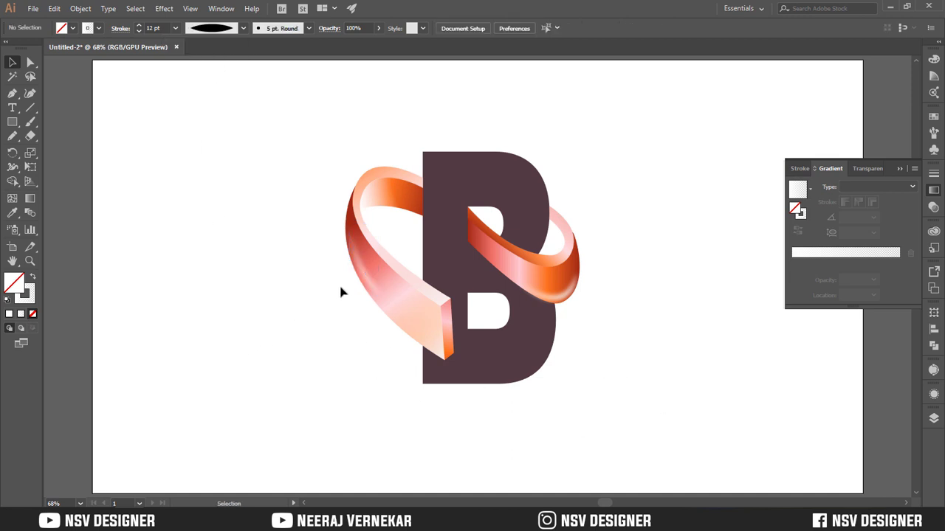
Move the blurred white stroke off the left-hand loop's front face and delete it
left_click_drag(365, 275, 253, 294)
left_click(302, 290)
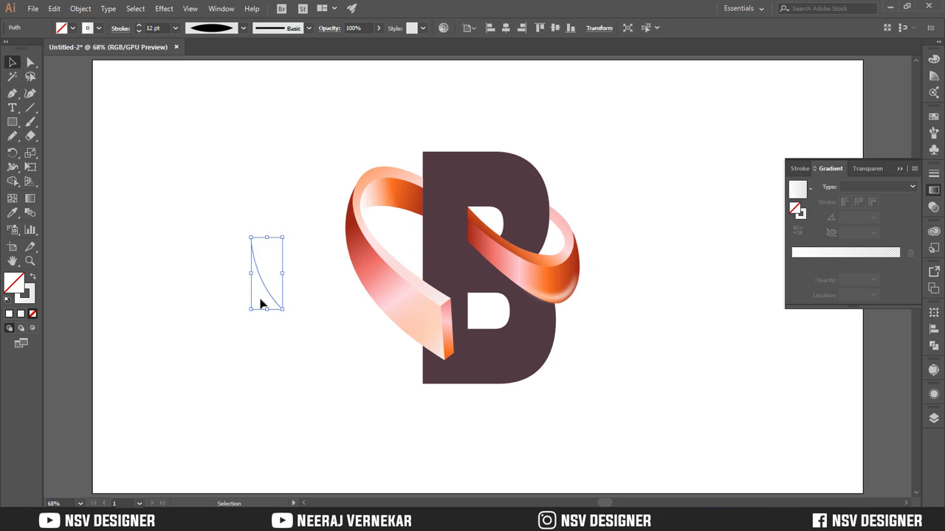
key("Delete")
key("p")
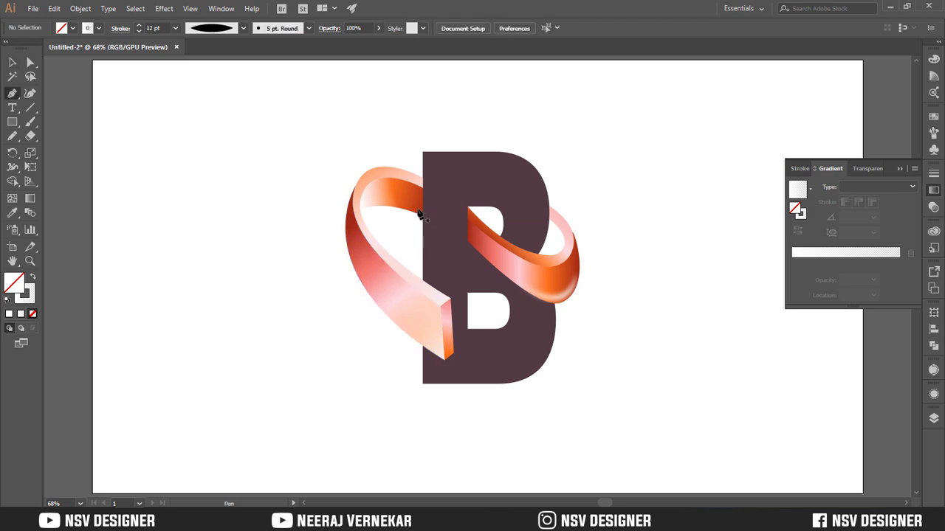
left_click_drag(424, 207, 385, 201)
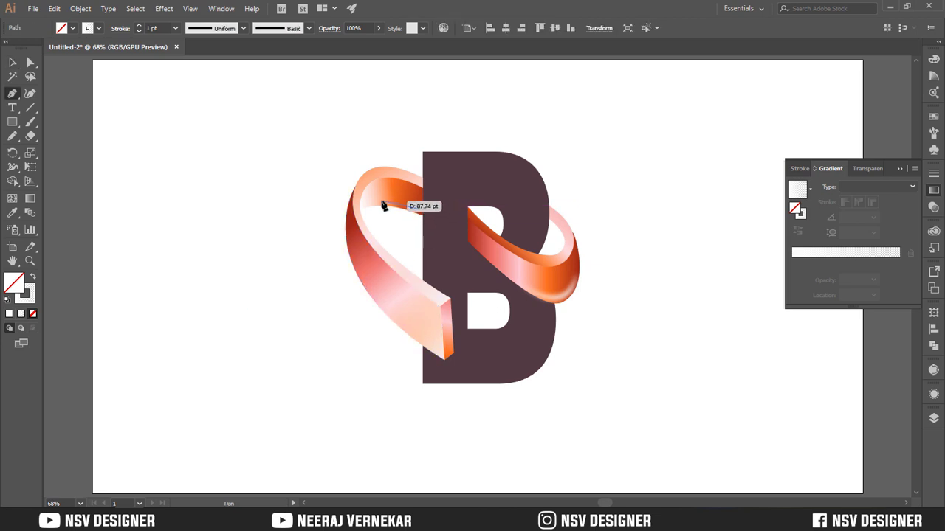
key("ctrl+z")
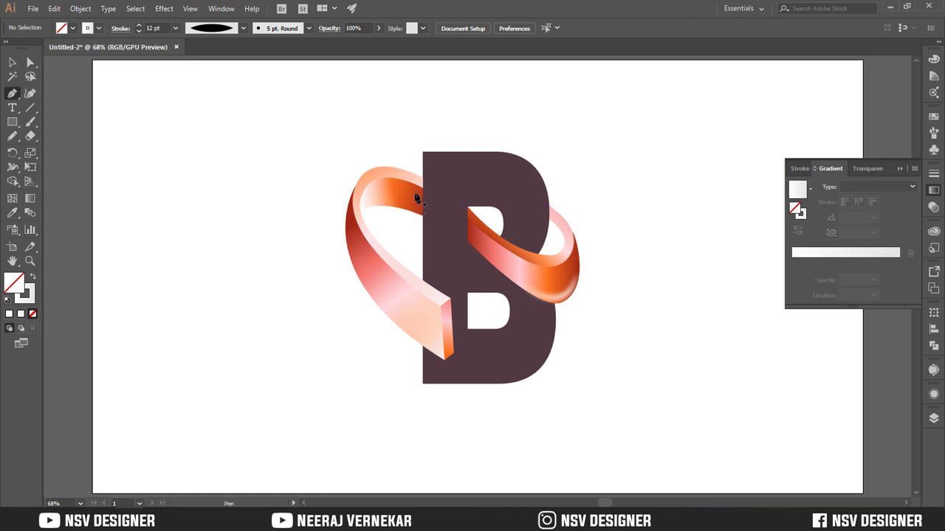
key("v")
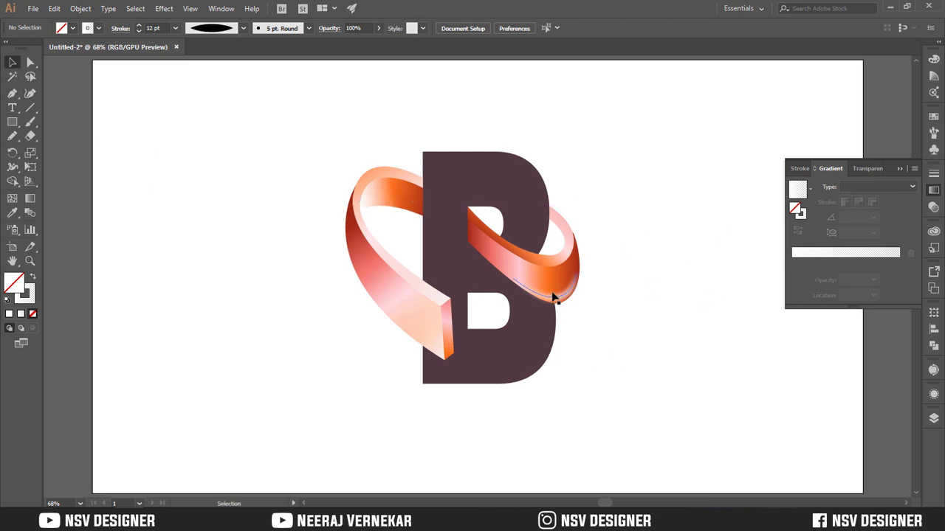
Delete the leftover unfilled outline copy of the ribbon face beside the letter B
left_click_drag(295, 112, 602, 412)
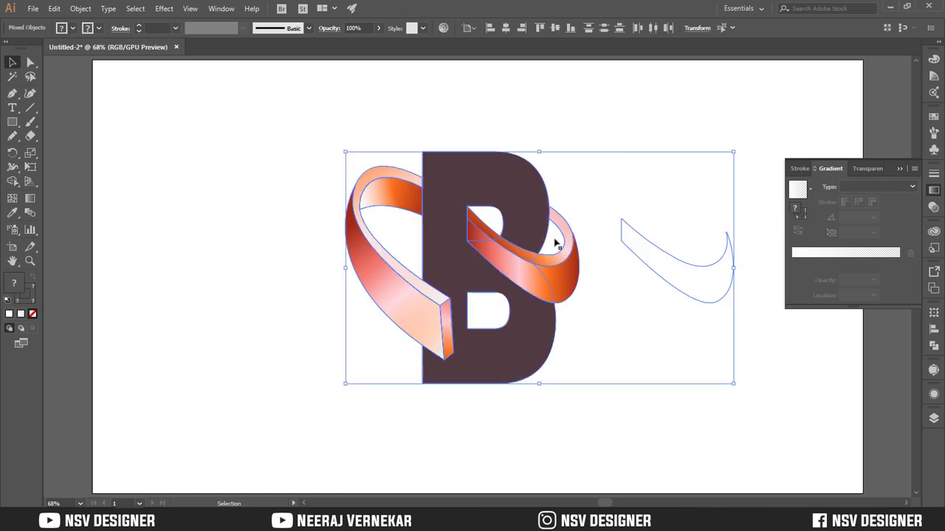
left_click(631, 228)
left_click_drag(638, 200, 689, 322)
key("Delete")
Slightly reduce the height of the whole logo, letter and ribbon together, about its centre while keeping its width
left_click_drag(327, 105, 580, 378)
mouse_move(465, 154)
left_mouse_down()
mouse_move(456, 168)
mouse_move(463, 165)
left_mouse_up()
left_click_drag(580, 272, 591, 270)
key("a")
key("v")
left_click(650, 281)
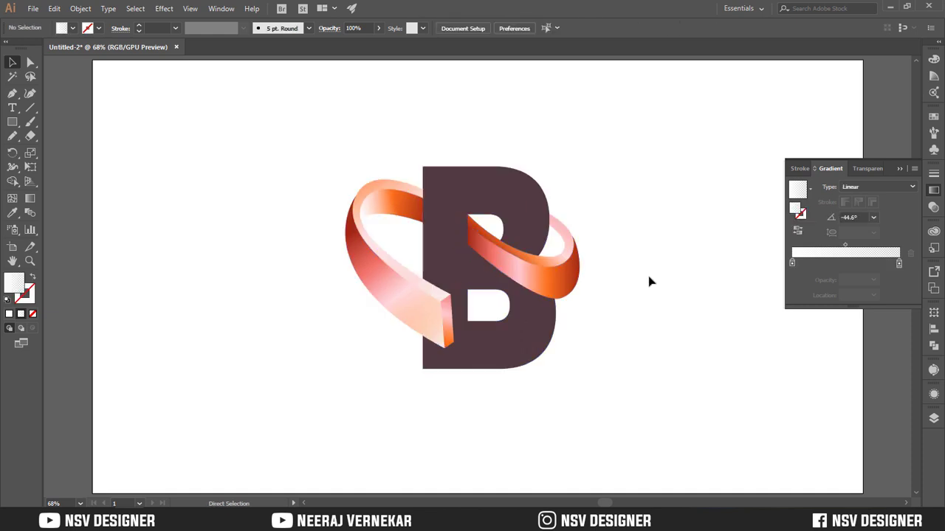
left_click(900, 169)
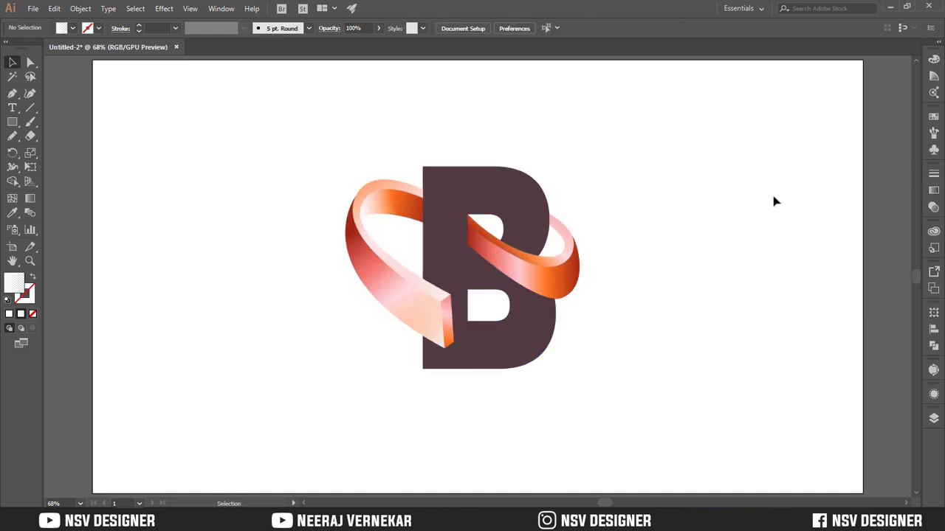
Paste a copy of the right-hand loop's front face in place and give it the left-hand face's white-to-transparent gradient
left_click(552, 291)
key("a")
key("ctrl+f")
key("i")
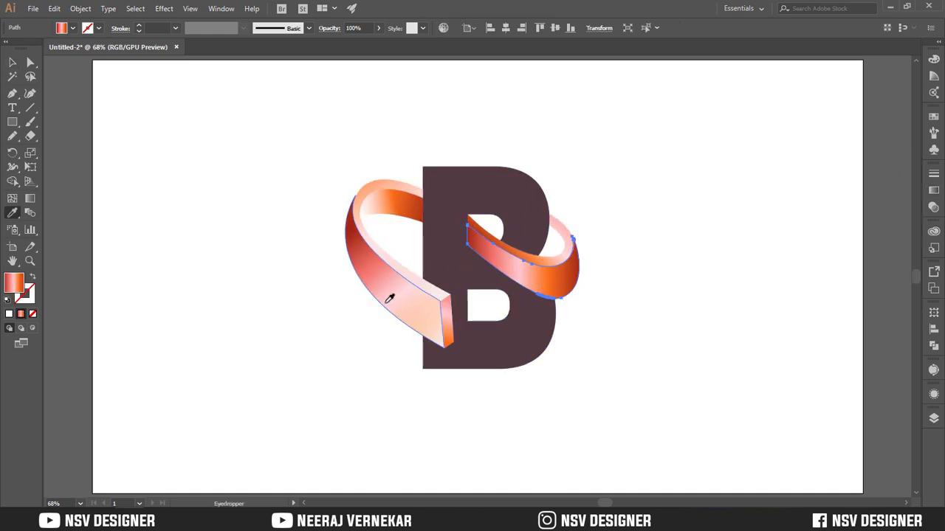
left_click(385, 303)
key("v")
left_click(650, 302)
Redirect the white-to-transparent gradient on the right-hand front face so it fades from the end inside the letter toward the outer curve
left_click(573, 292)
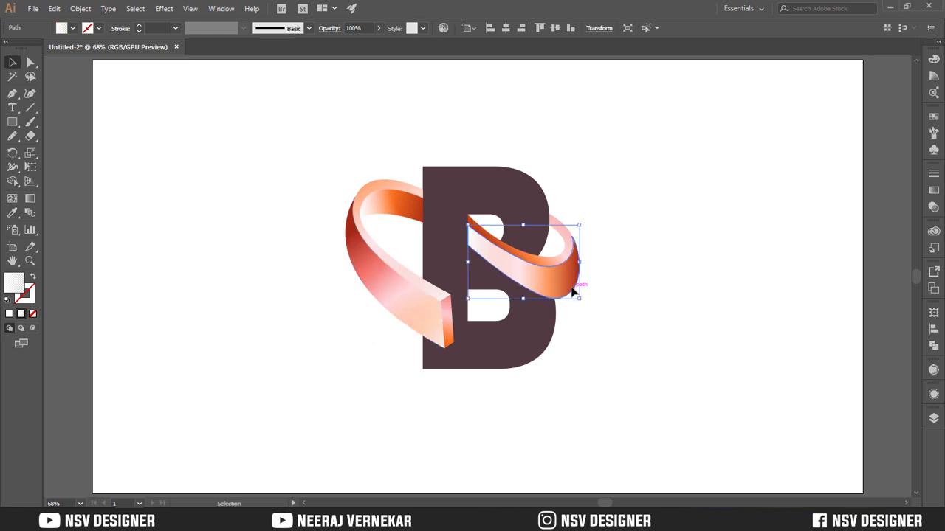
key("g")
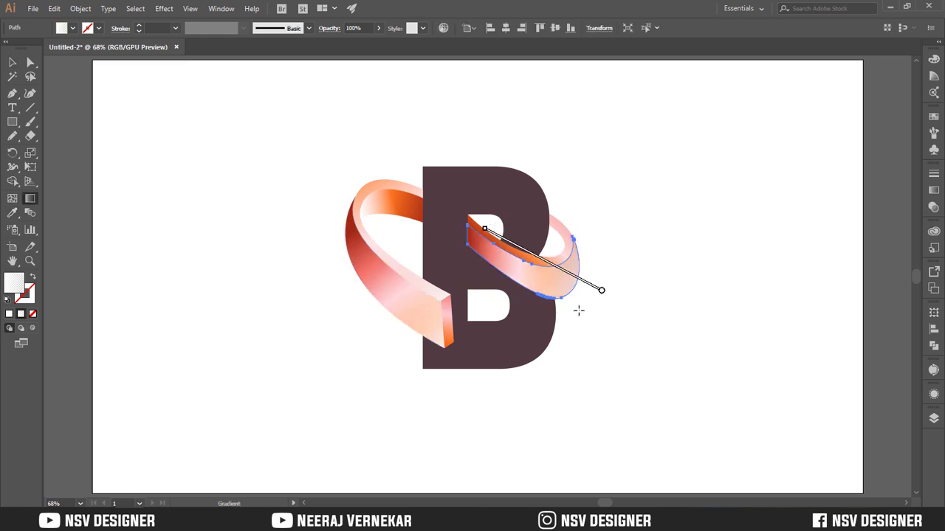
mouse_move(589, 290)
left_mouse_down()
mouse_move(456, 197)
mouse_move(490, 262)
left_mouse_up()
left_click_drag(428, 215, 539, 291)
key("v")
left_click(261, 152)
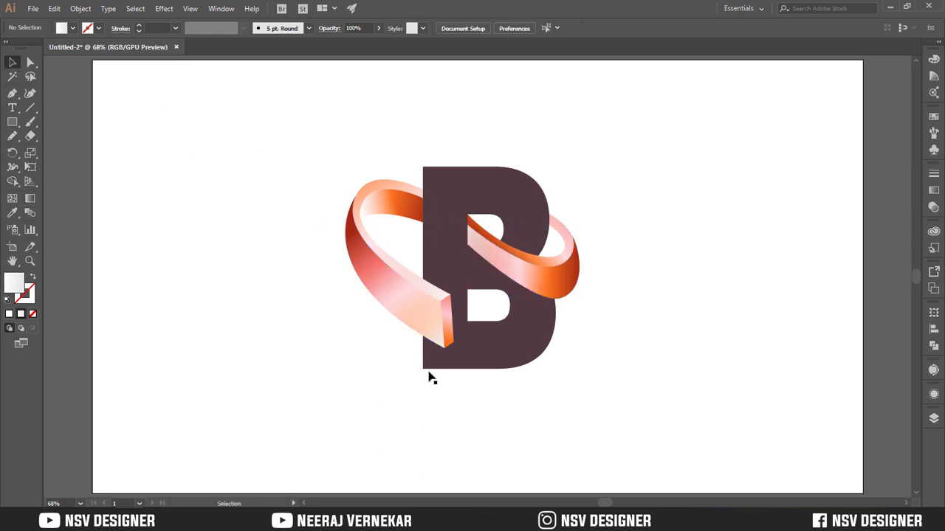
Draw a closed curved shadow shape along the lower edge of the right-hand loop's front face, over the letter B
key("ctrl+plus")
key("ctrl+plus")
key("ctrl+0")
key("ctrl+plus")
key("k")
key("ctrl+plus")
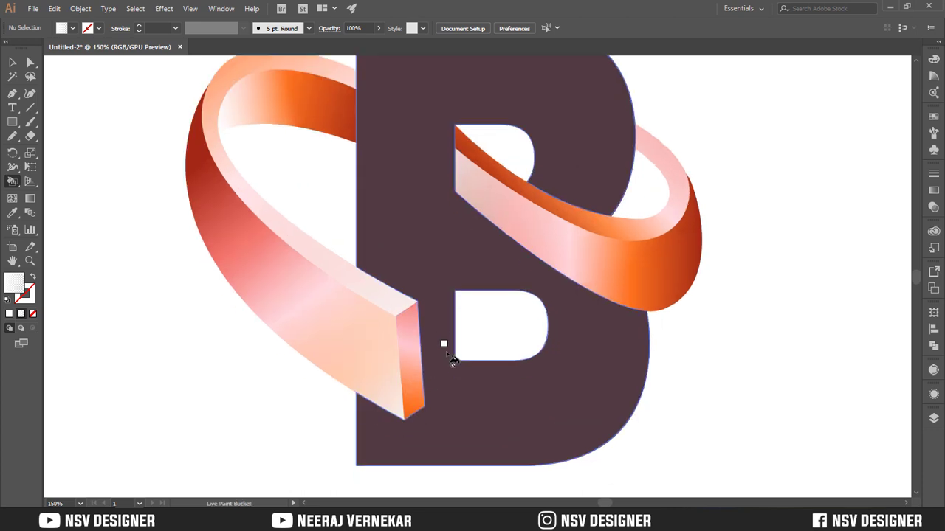
key("p")
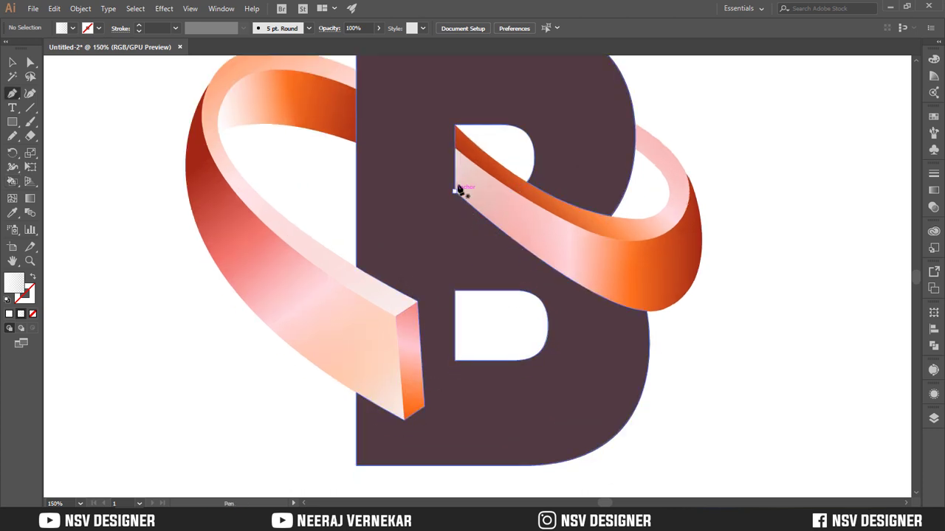
left_click(454, 177)
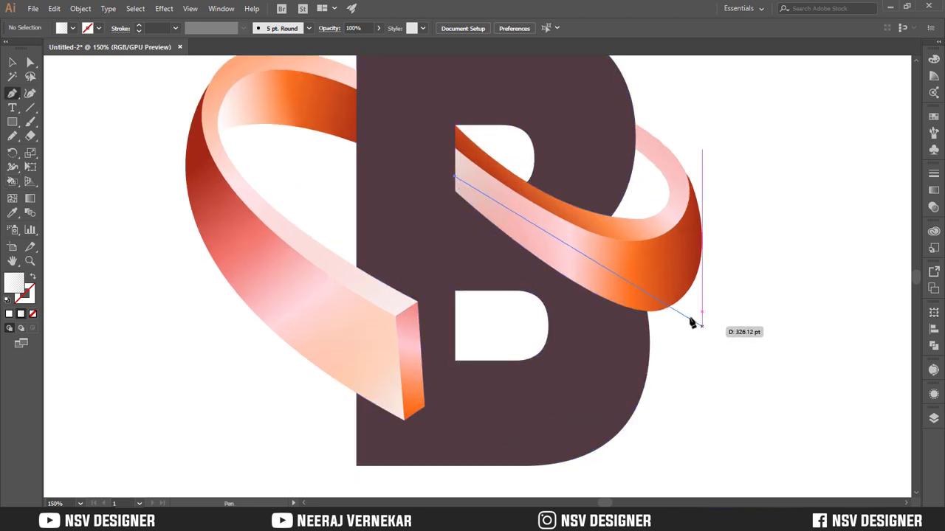
left_click(647, 339)
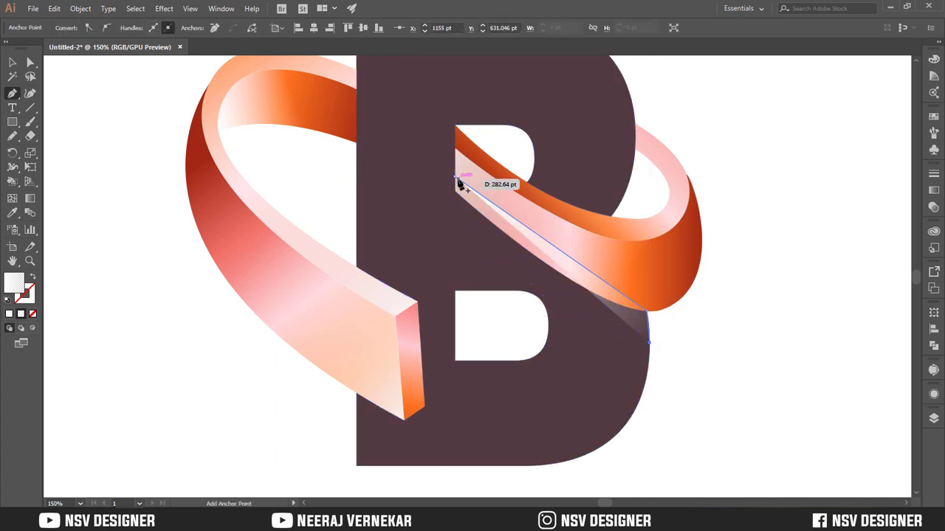
left_click_drag(454, 178, 458, 134)
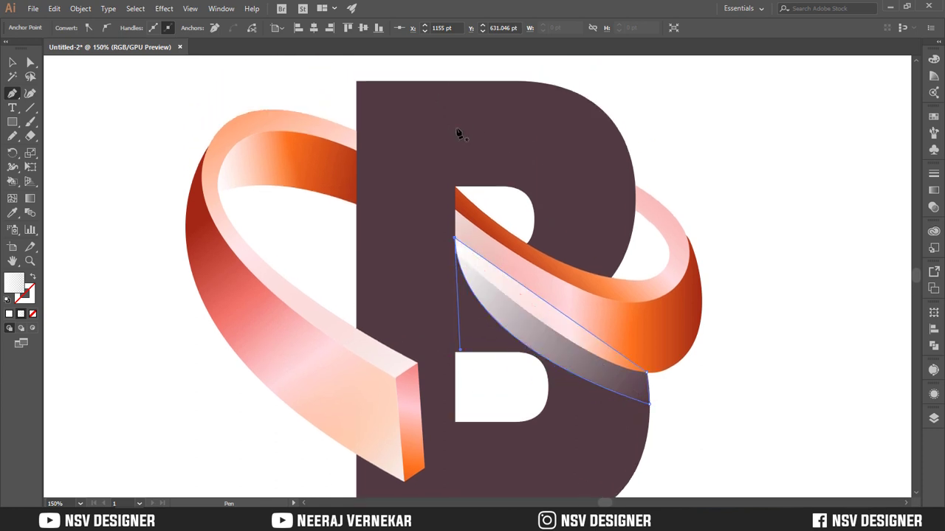
Select the right-hand loop's faces and bring them to the front of the stacking order
left_click(12, 62)
left_click(783, 232)
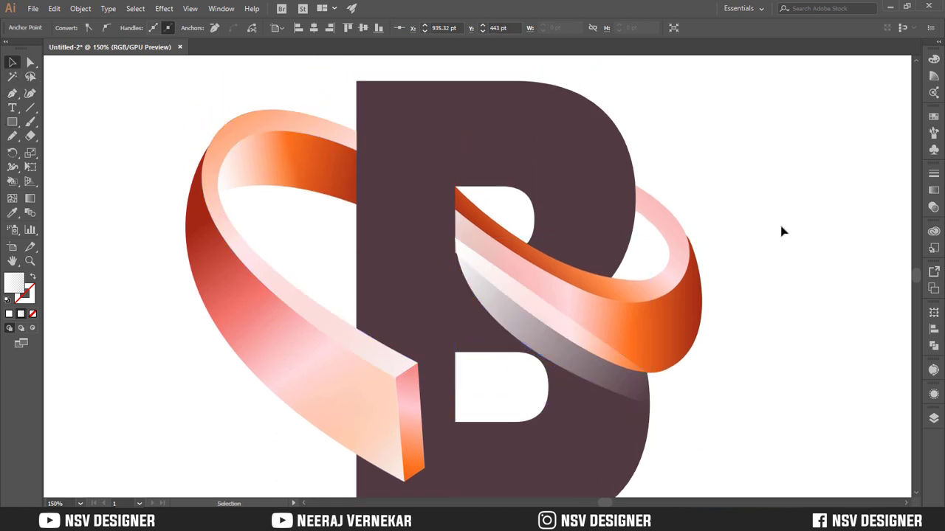
left_click(674, 332)
right_click(675, 327)
mouse_move(797, 271)
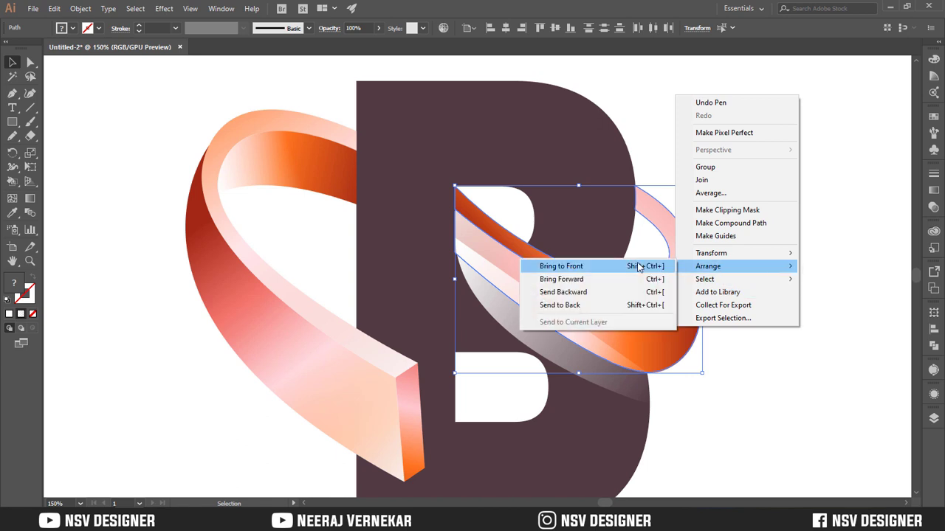
left_click(576, 265)
Delete the curved shape drawn beneath the right-hand loop
left_click(561, 366)
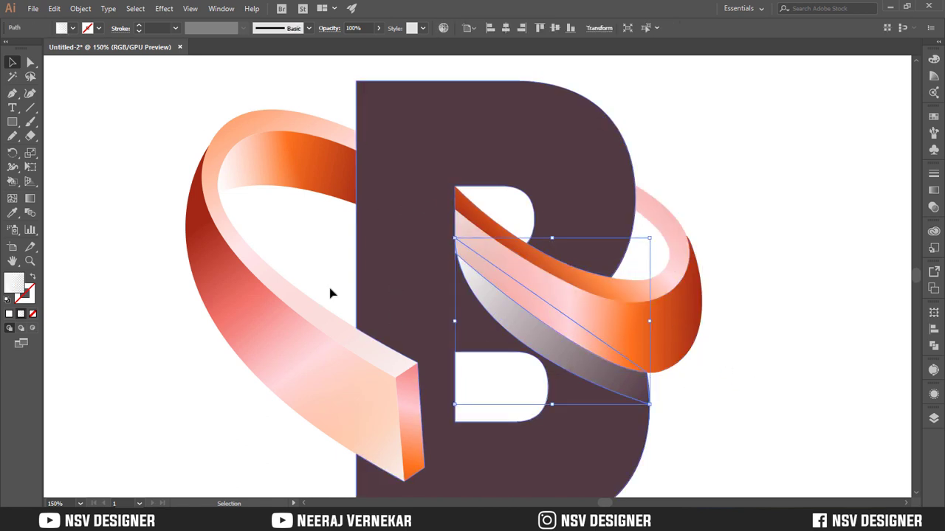
key("Delete")
key("ctrl+z")
key("Delete")
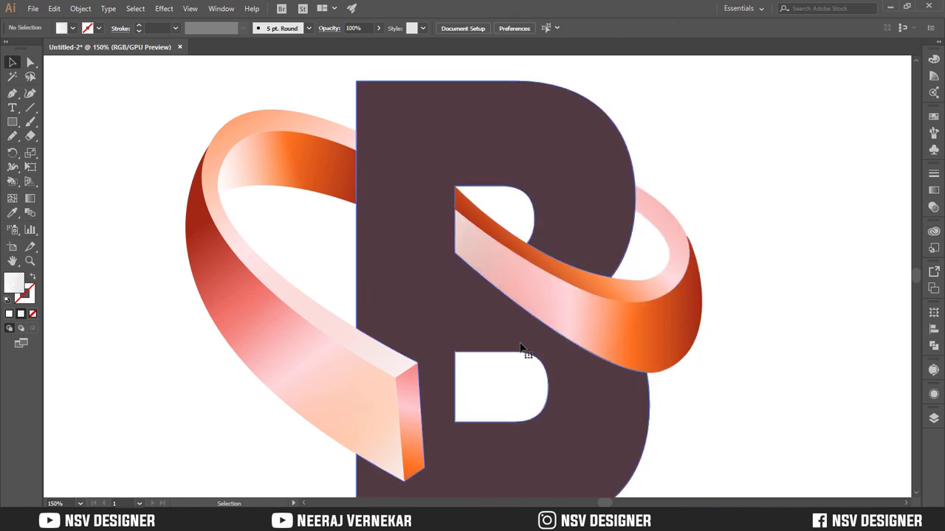
Duplicate the right-hand loop's front-face highlight slightly below the original and bring the loop's faces in front of it
key("p")
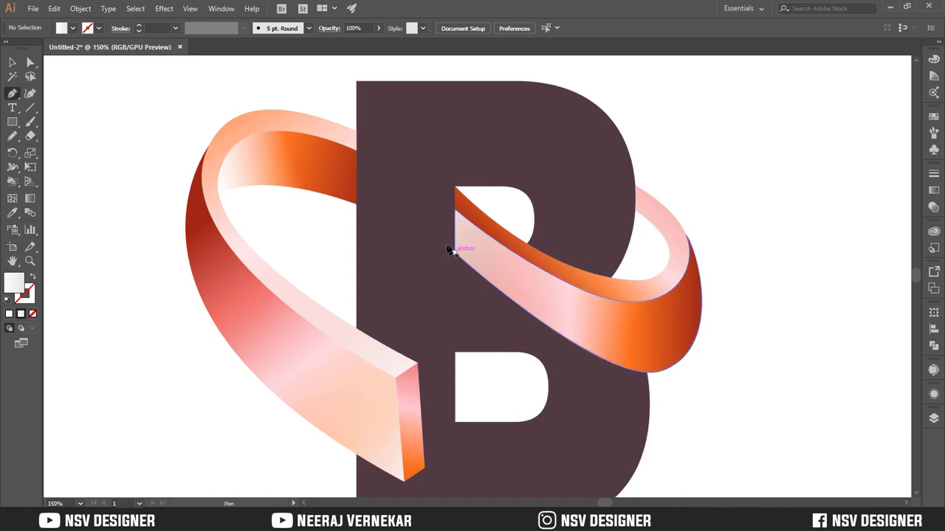
left_click(12, 63)
left_click_drag(584, 342, 580, 354)
right_click(645, 306)
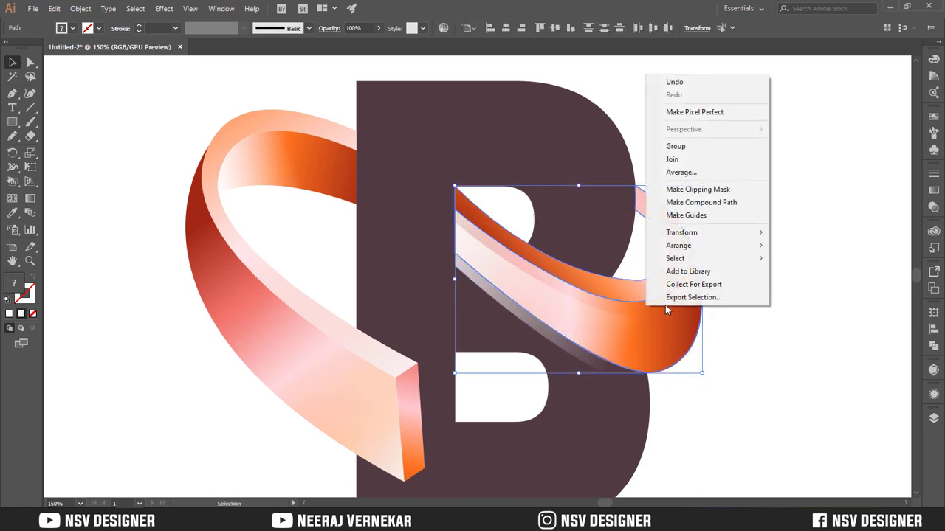
mouse_move(753, 246)
left_click(806, 246)
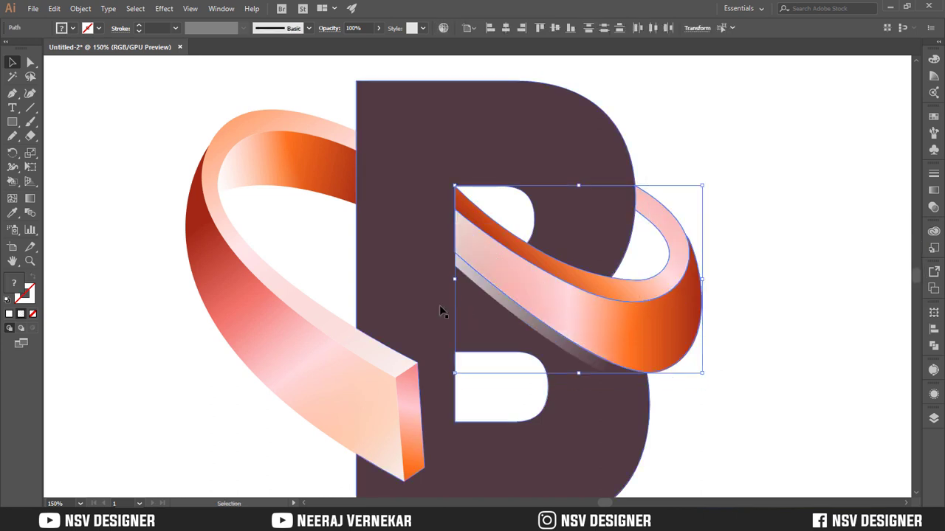
left_click(785, 271)
Fill the offset copy beneath the right-hand loop with black
left_click(465, 279)
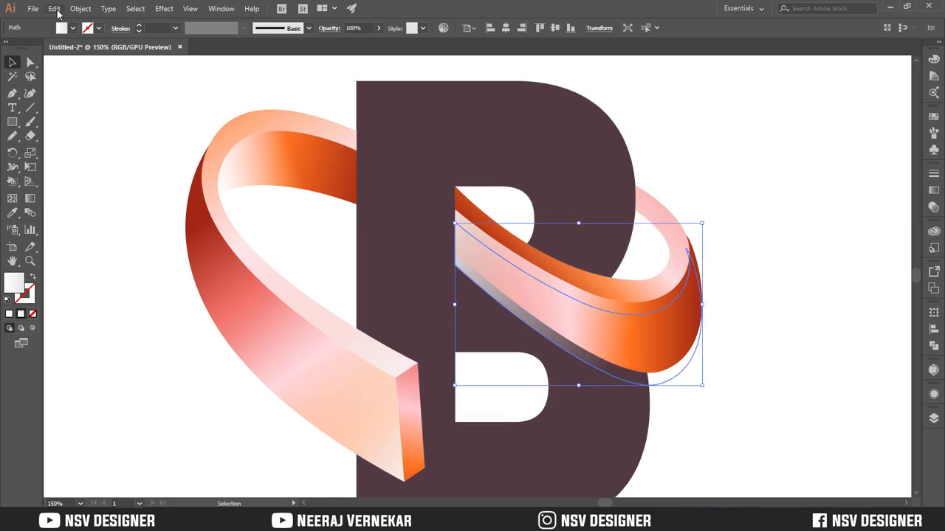
left_click(66, 27)
left_click(32, 49)
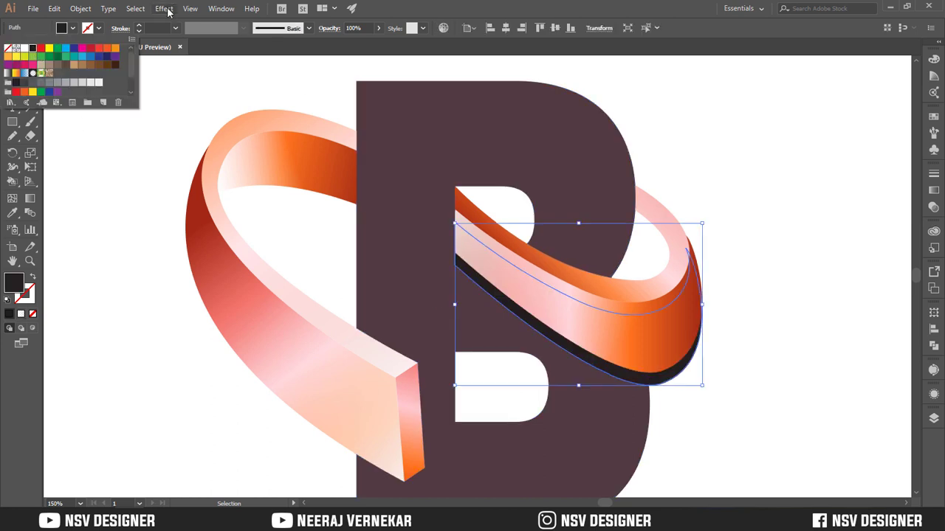
Apply a Gaussian Blur with a 42.8-pixel radius to the black copy beneath the right-hand loop as a shadow
left_click(163, 9)
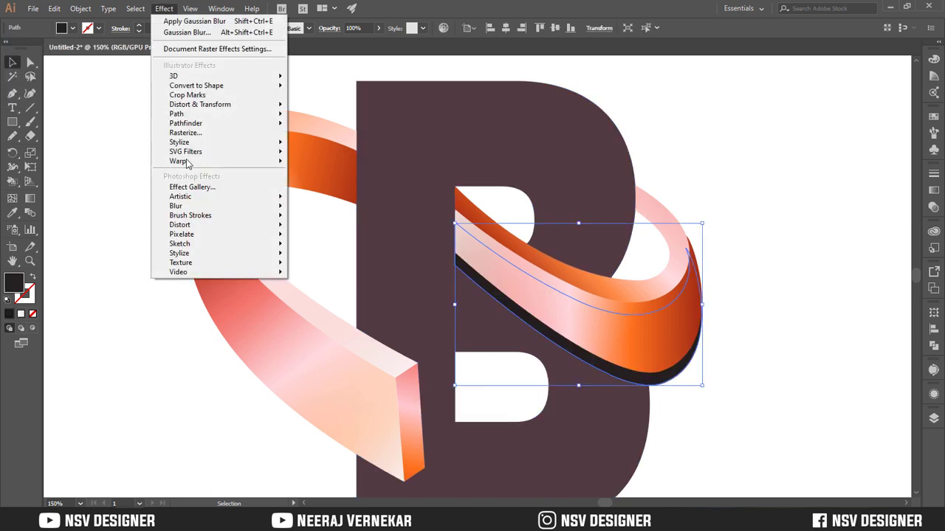
mouse_move(214, 208)
left_click(305, 213)
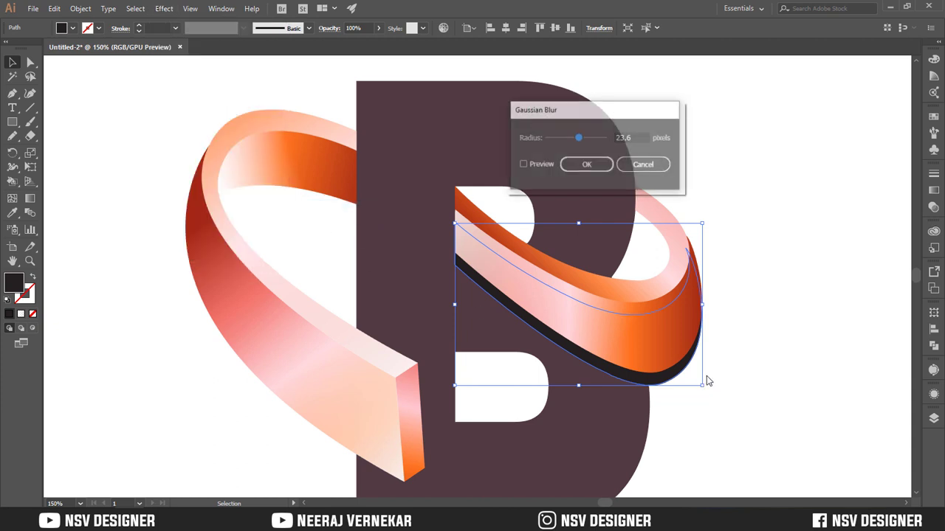
left_click(549, 169)
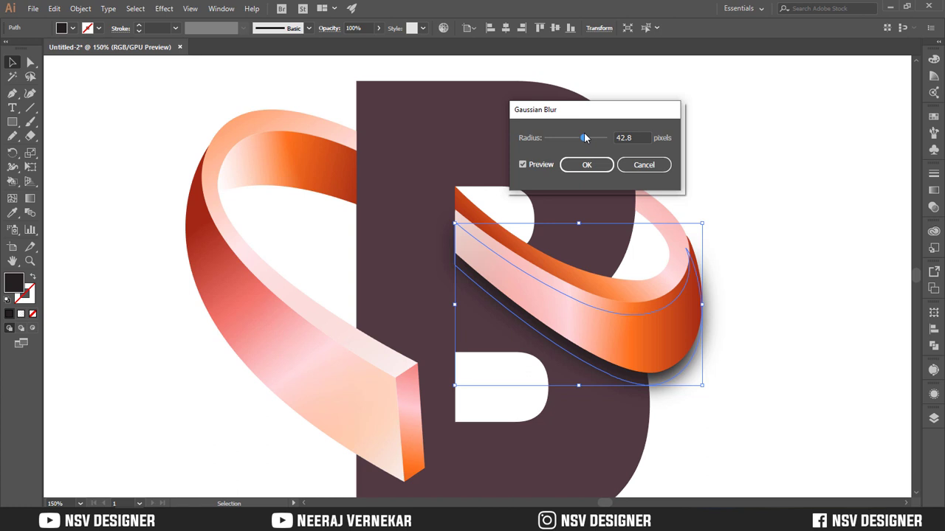
left_click(582, 171)
left_click(763, 252)
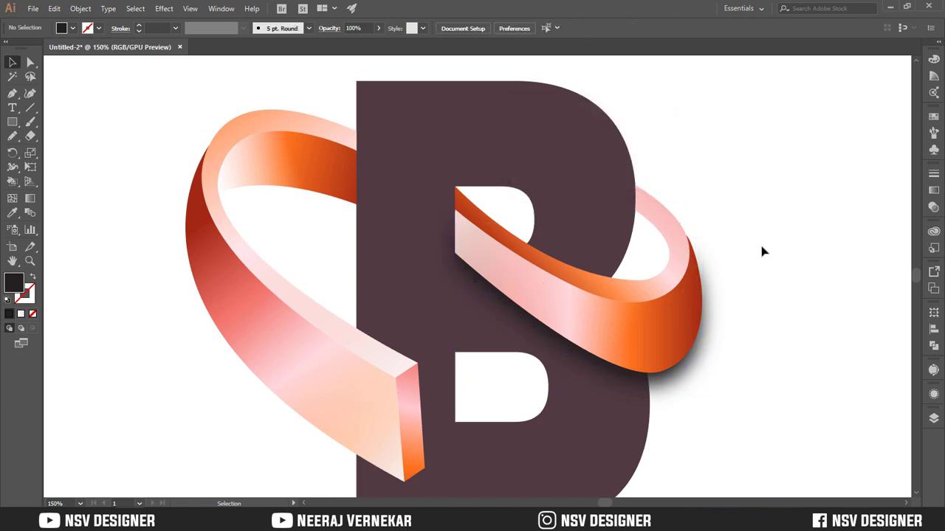
left_click(669, 321)
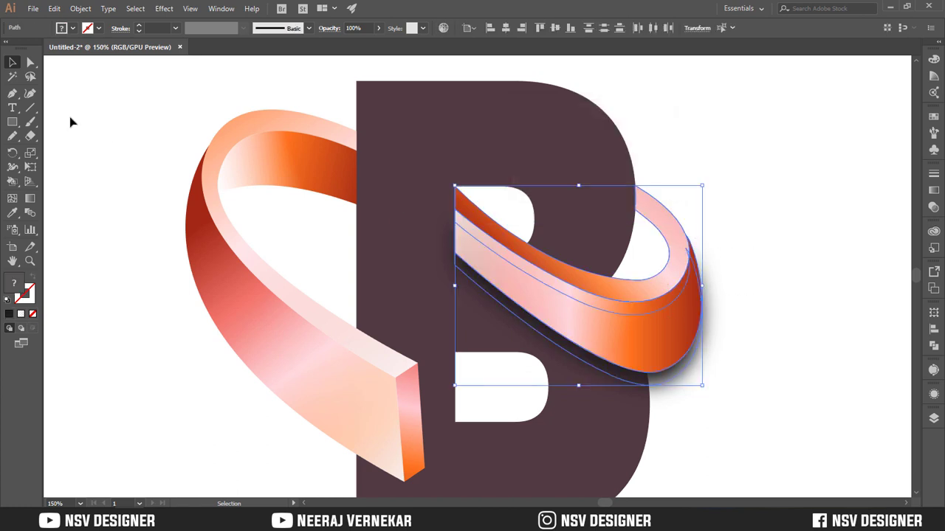
left_click(13, 183)
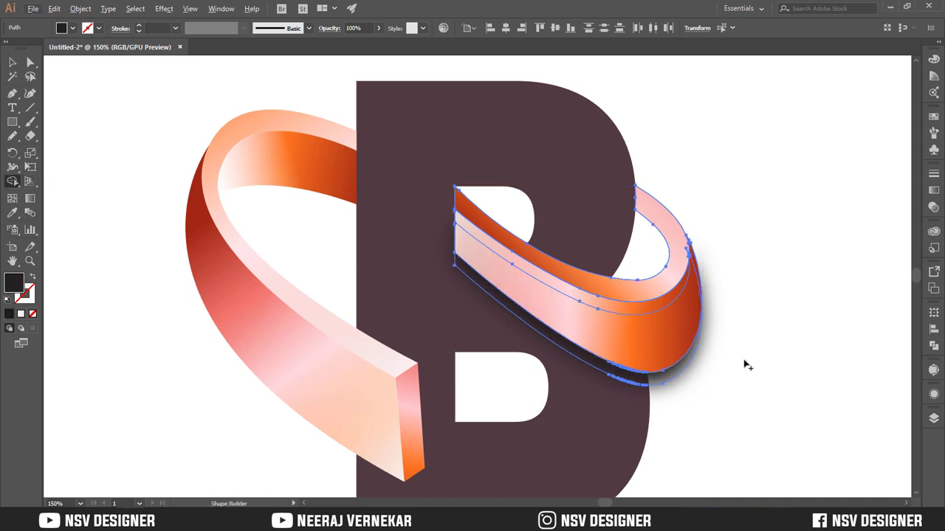
scroll(753, 353, "down", 1)
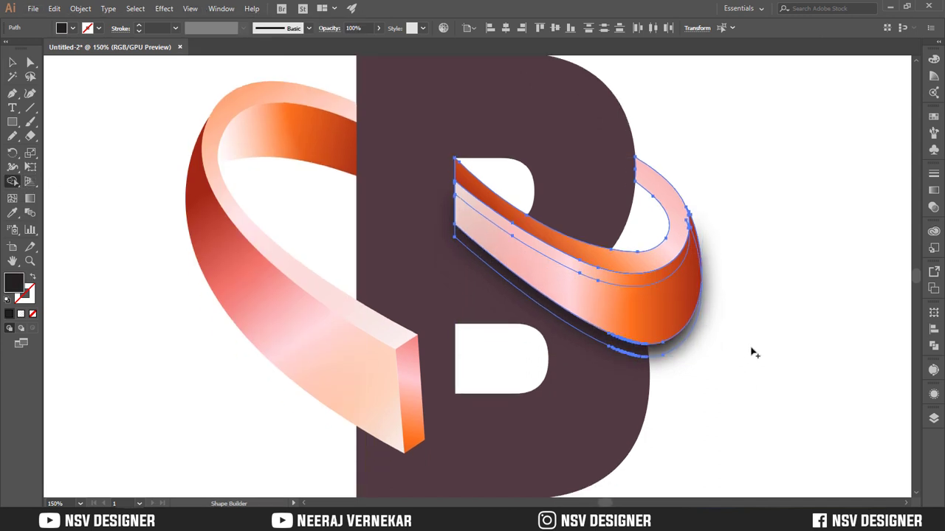
Try to trim the right-hand loop's shadow outside the letter B with the Shape Builder
key("v")
left_click_drag(744, 264, 624, 403)
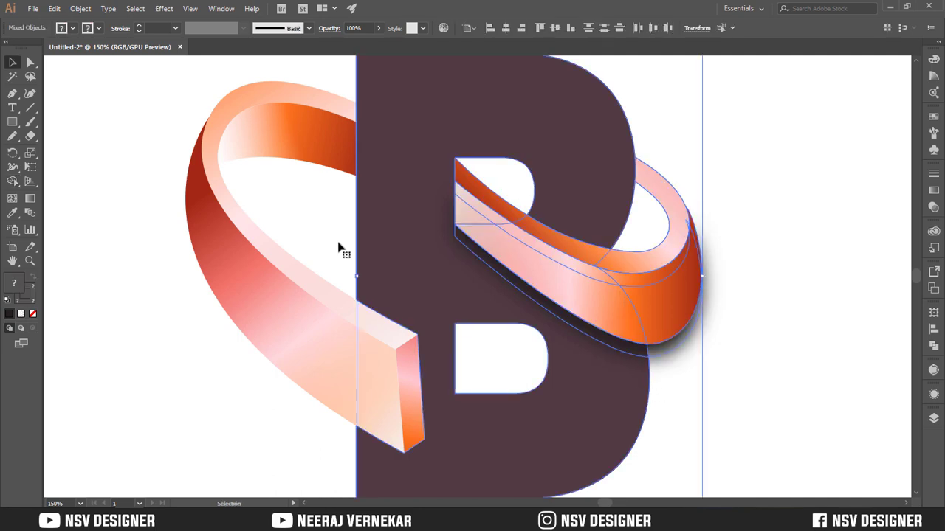
left_click(26, 183)
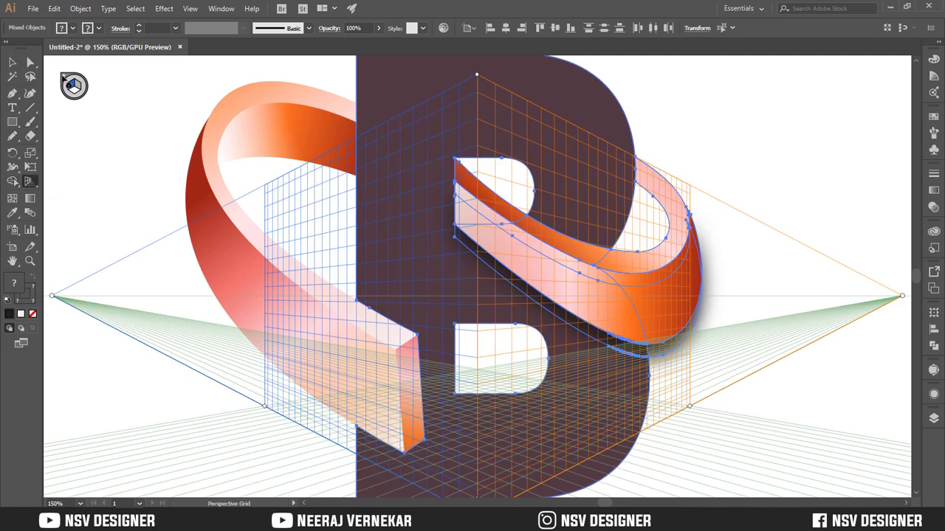
left_click(64, 78)
key("shift+m")
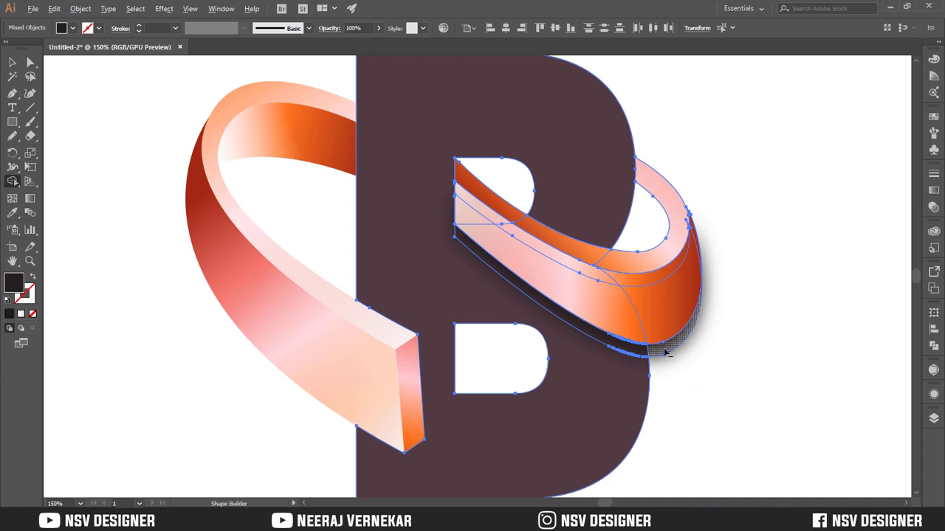
key("v")
left_click(745, 374)
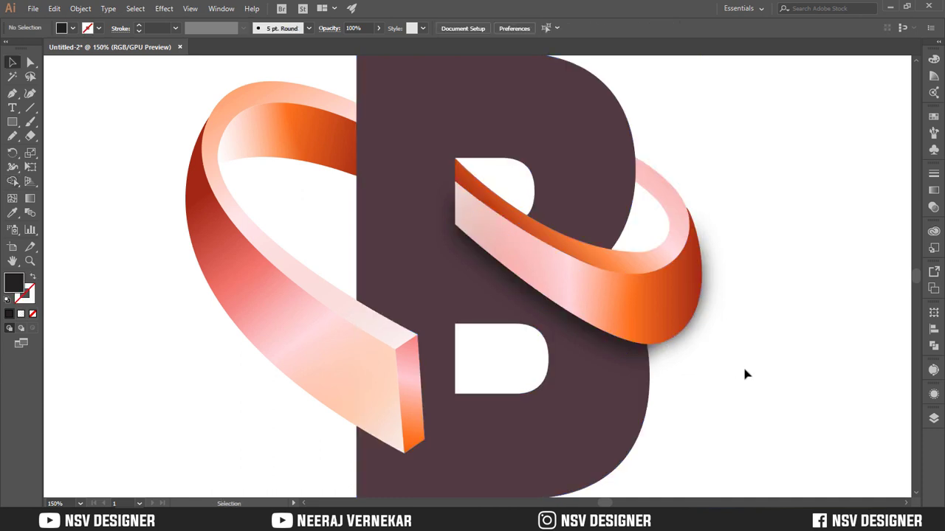
Duplicate the left-hand loop's front-face highlight and end face slightly below the originals as the base for a shadow
scroll(745, 373, "down", 1)
scroll(738, 373, "down", 5)
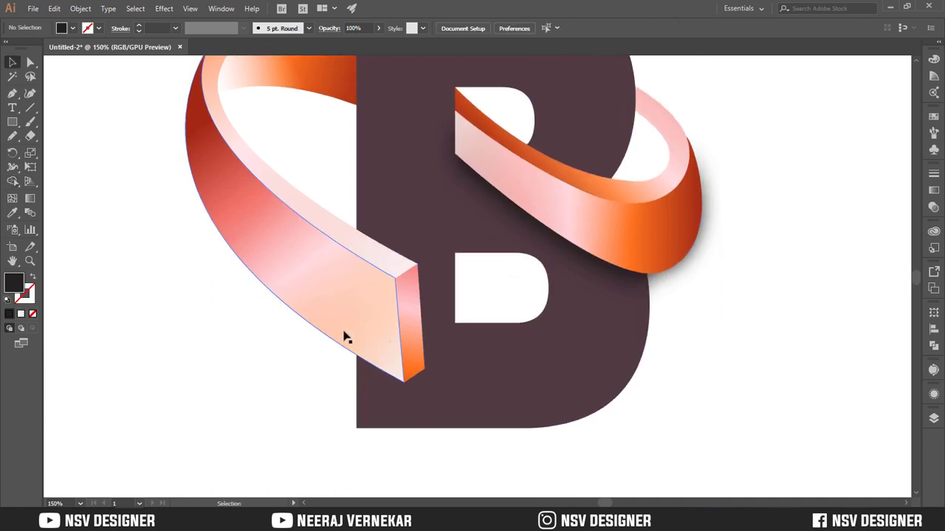
scroll(337, 332, "up", 8)
scroll(337, 332, "down", 8)
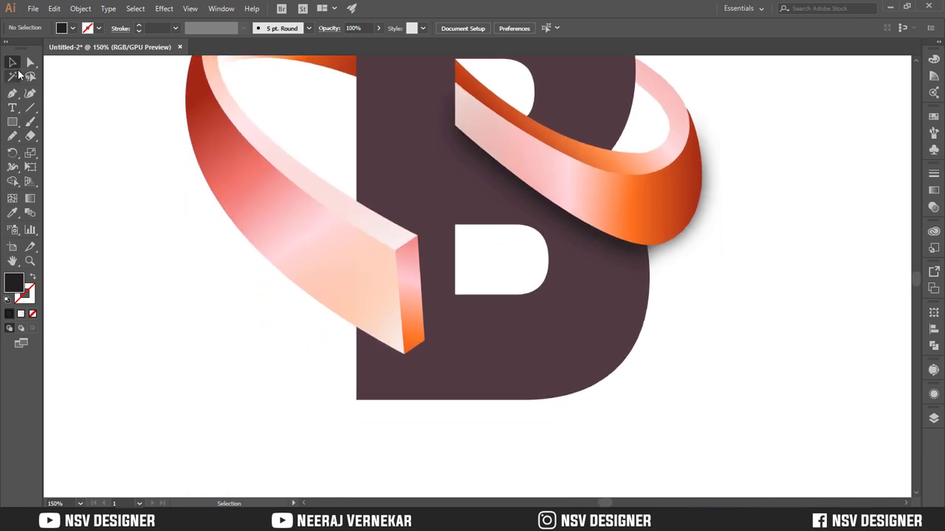
left_click(414, 342)
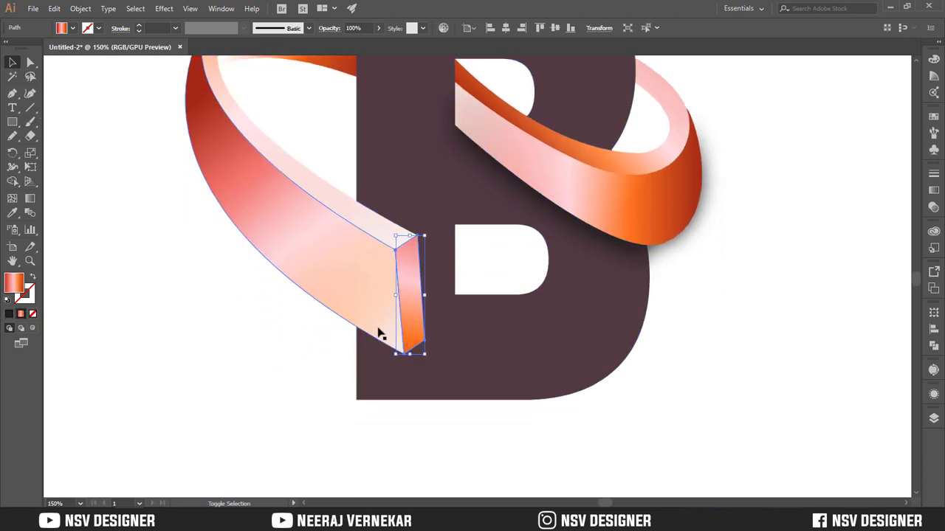
left_click(378, 328, "shift")
left_click(415, 336, "shift")
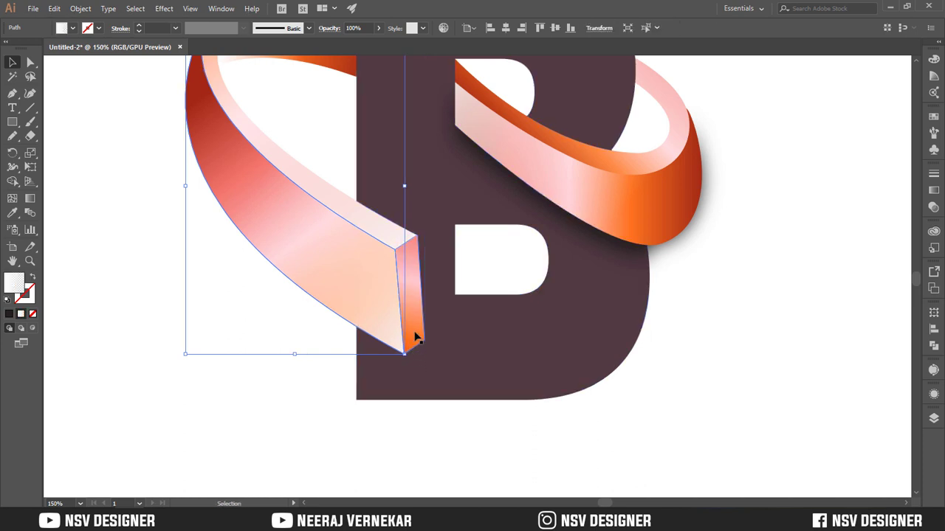
left_click(417, 336, "shift")
left_click_drag(397, 336, 399, 351)
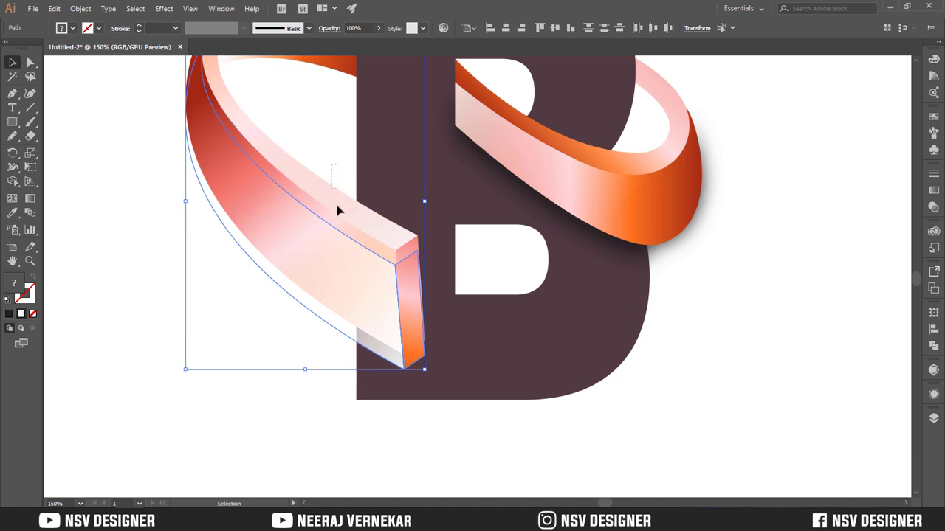
Bring the left-hand loop's original faces to the front, above the offset copies
right_click(342, 219)
mouse_move(390, 391)
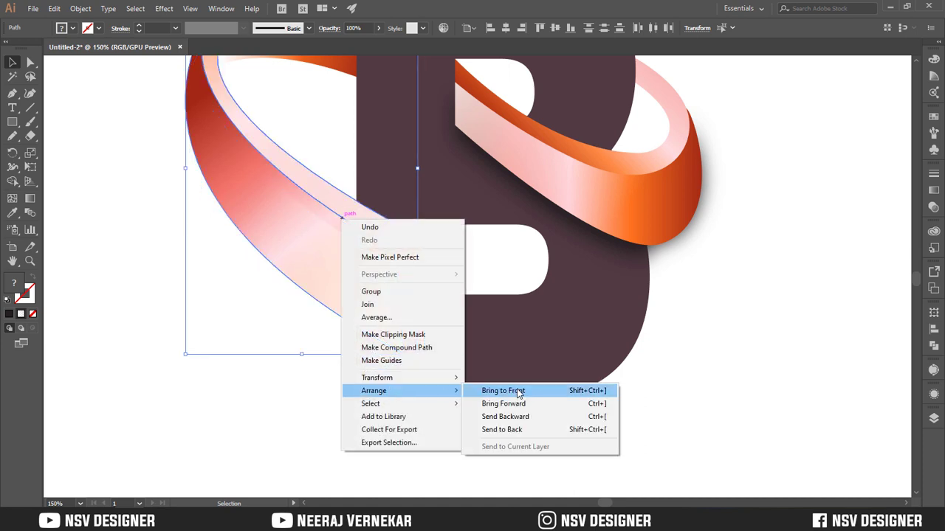
left_click(502, 391)
Reapply the last Gaussian Blur to the left-hand loop's offset copies and give them the right-hand shadow's black fill
left_click(419, 360, "shift")
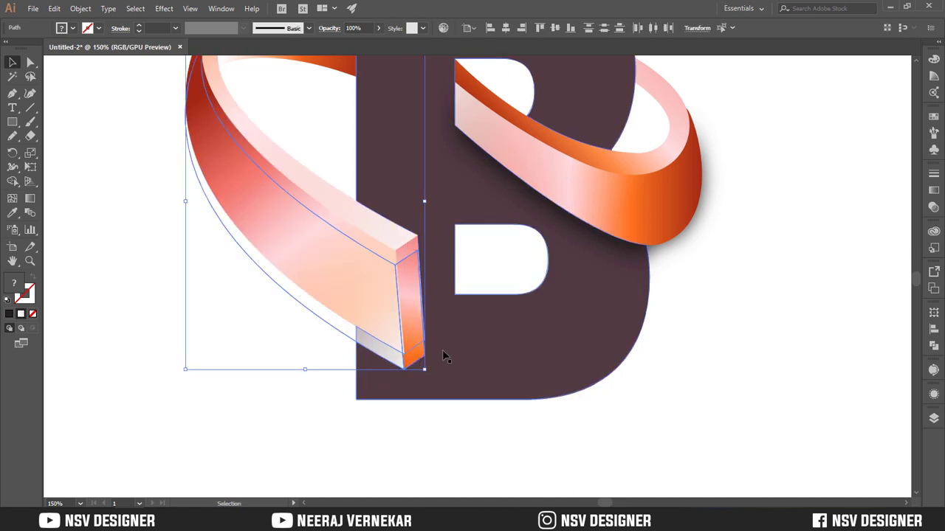
key("ctrl+shift+e")
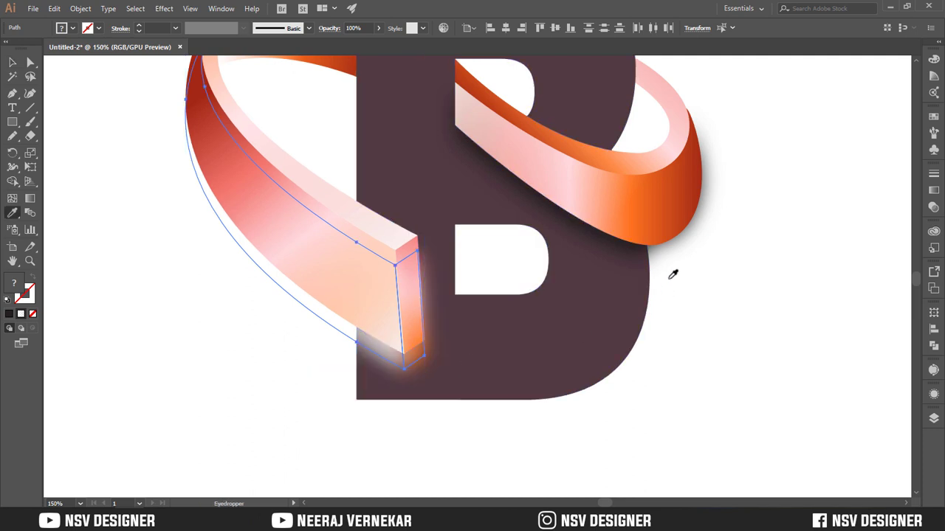
key("i")
left_click(648, 256)
key("v")
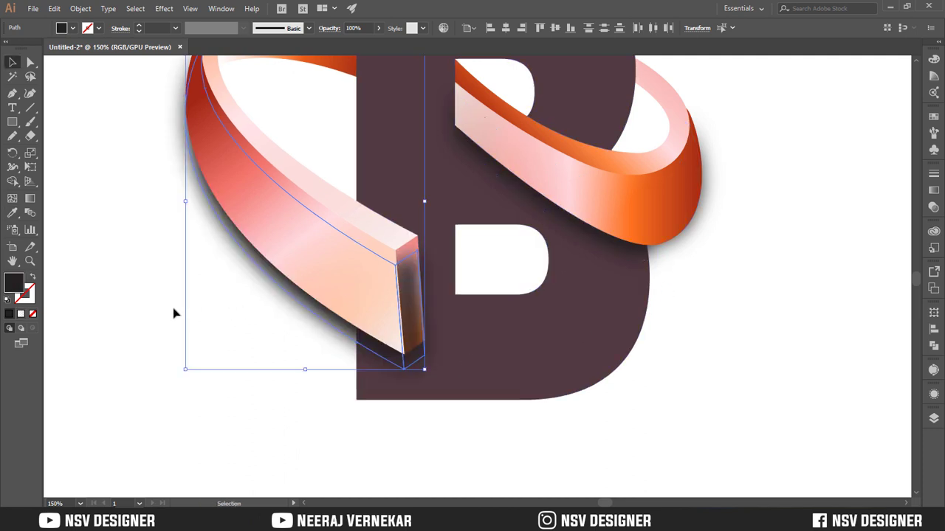
left_click(175, 313)
left_click(322, 284)
left_click(415, 304, "shift")
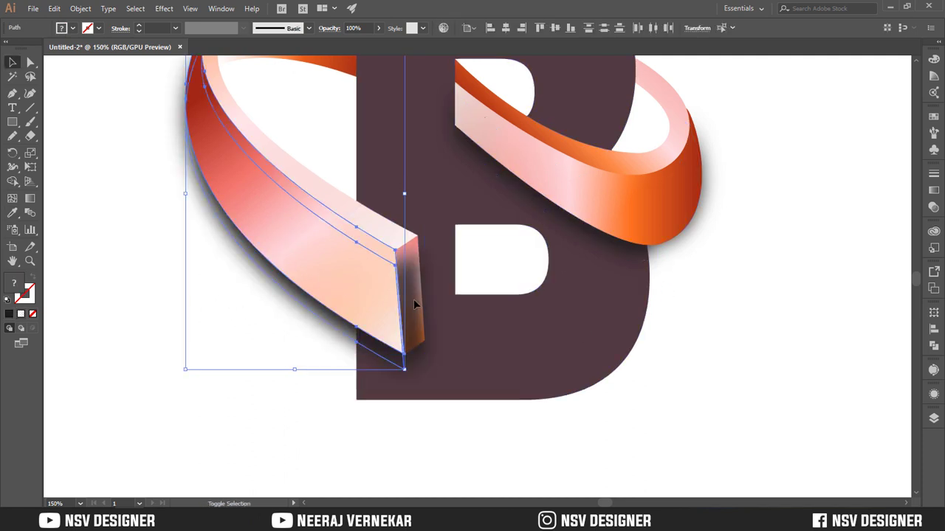
left_click(259, 390)
left_click(415, 327)
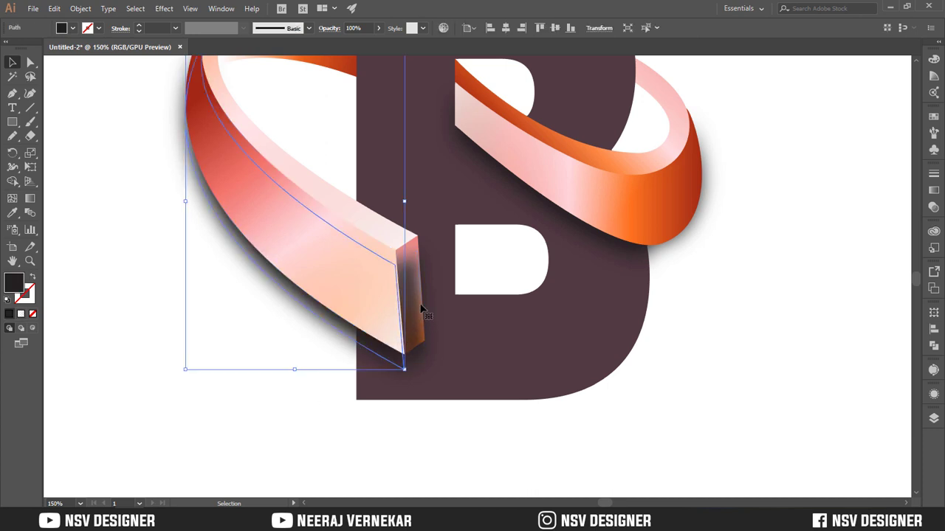
left_click(276, 362)
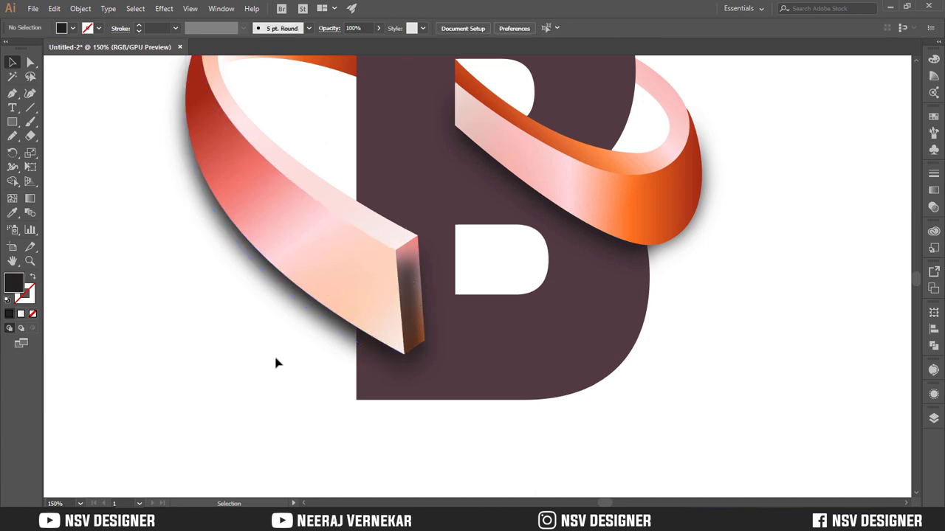
left_click_drag(419, 318, 439, 330)
key("ctrl+z")
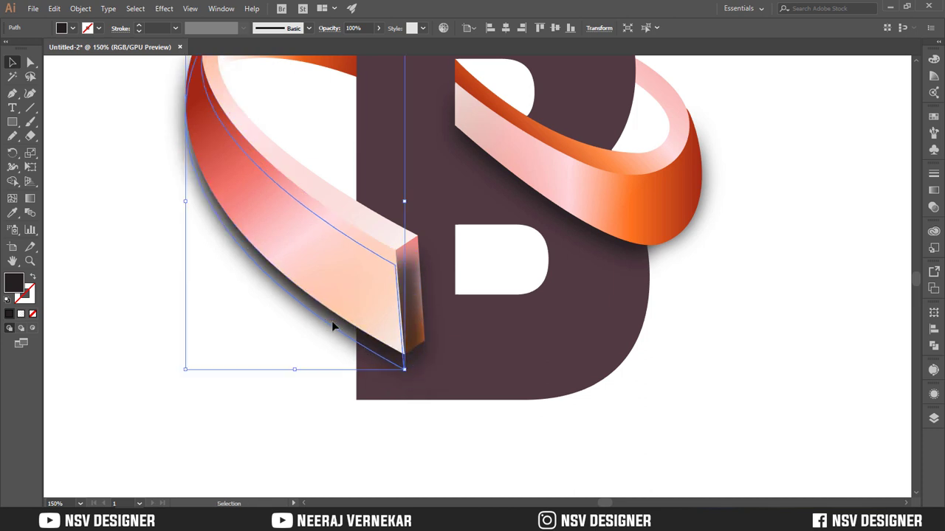
Place the black shadow copy of the left-hand loop's end face behind that end face
left_click(271, 380)
left_click(427, 307)
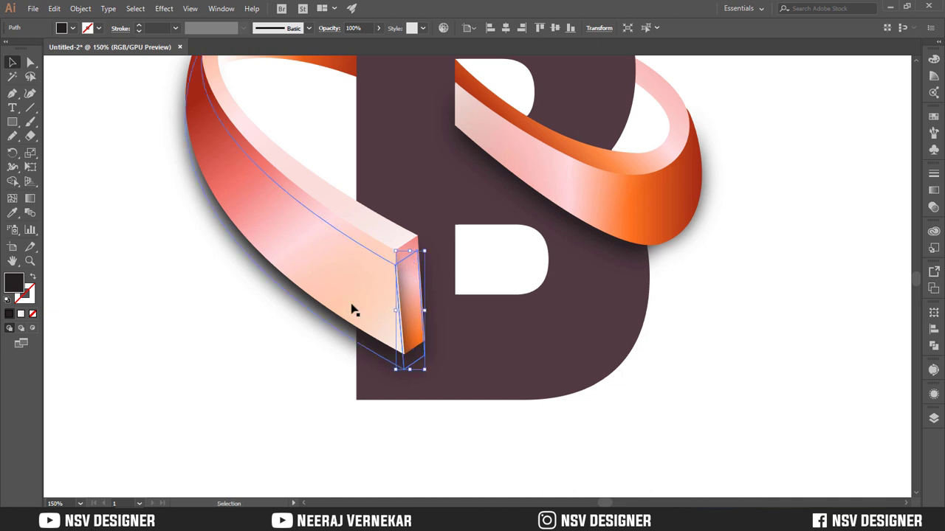
left_click(352, 306)
left_click(257, 362)
Try to trim the left-hand loop's shadow outside the letter B with the Shape Builder
left_click_drag(437, 299, 437, 299)
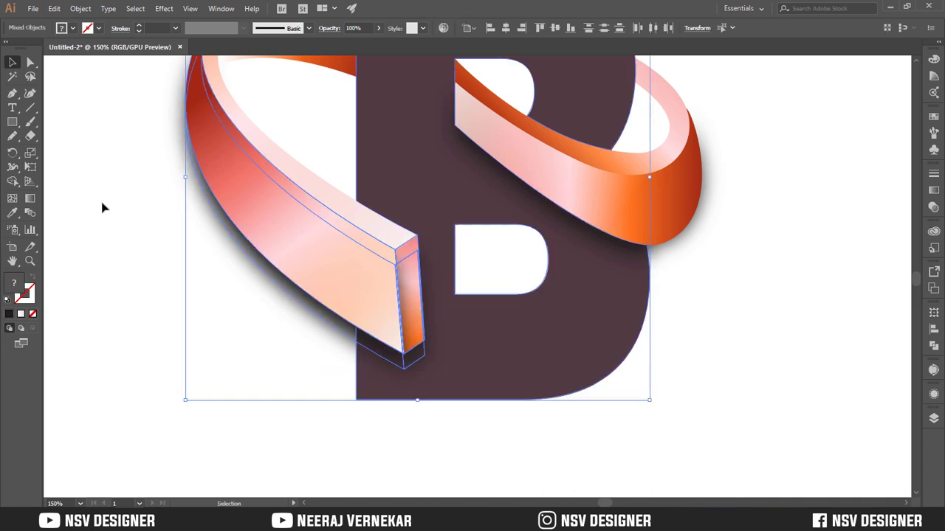
left_click(13, 181)
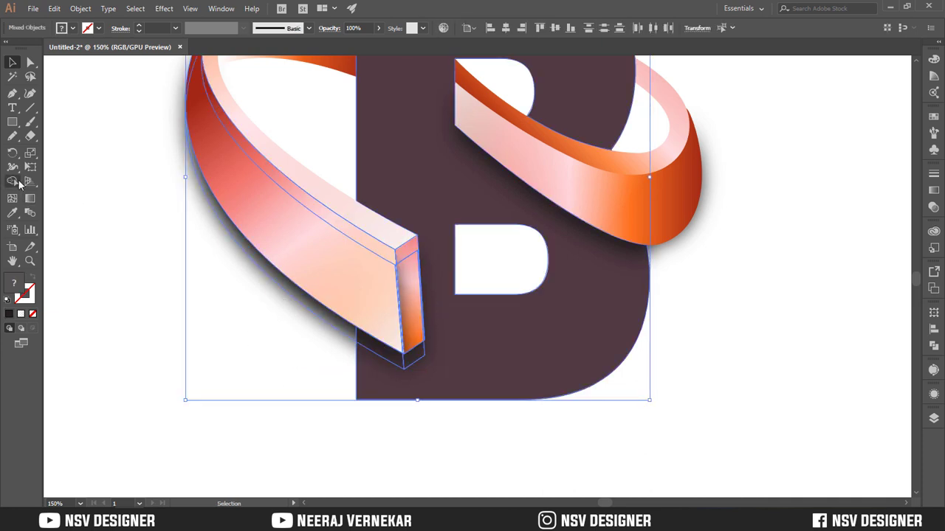
key("v")
left_click(285, 349)
key("ctrl+0")
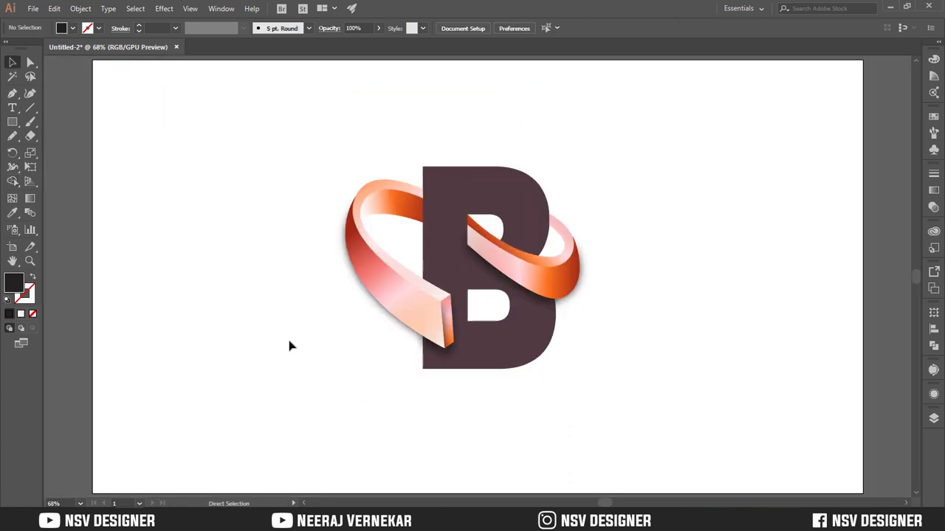
left_click_drag(312, 114, 589, 393)
left_click(646, 355)
key("ctrl+1")
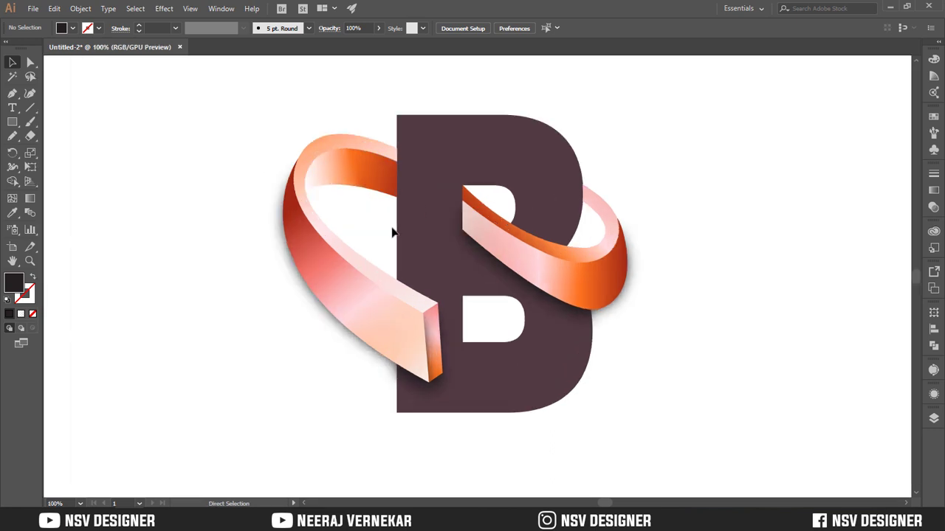
key("ctrl+plus")
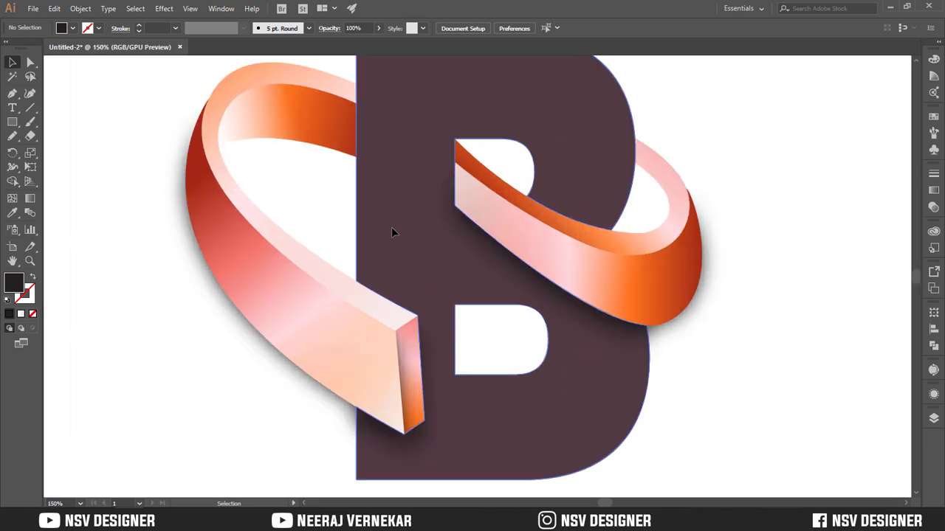
Redirect the white-to-transparent gradient on the right-hand loop's top-face highlight diagonally so it fades from the loop's cut end inside the letter
left_click(635, 247)
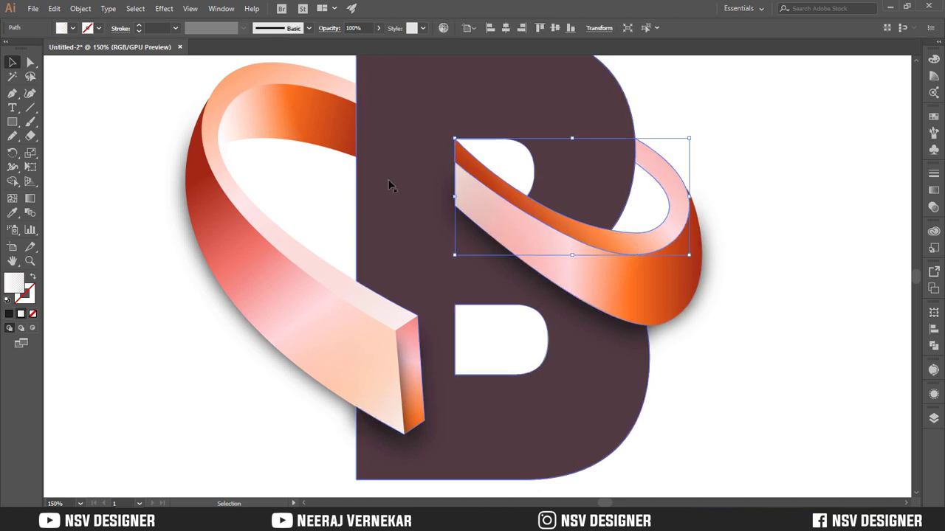
key("g")
left_click_drag(443, 128, 548, 235)
left_click_drag(435, 127, 527, 217)
left_click_drag(441, 104, 508, 243)
key("v")
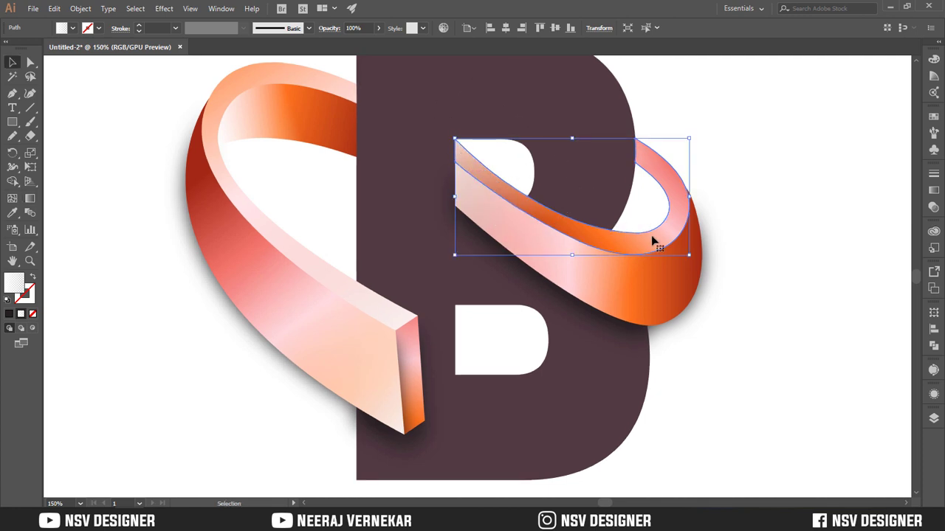
mouse_move(656, 244)
left_mouse_down()
mouse_move(648, 209)
mouse_move(648, 241)
left_mouse_up()
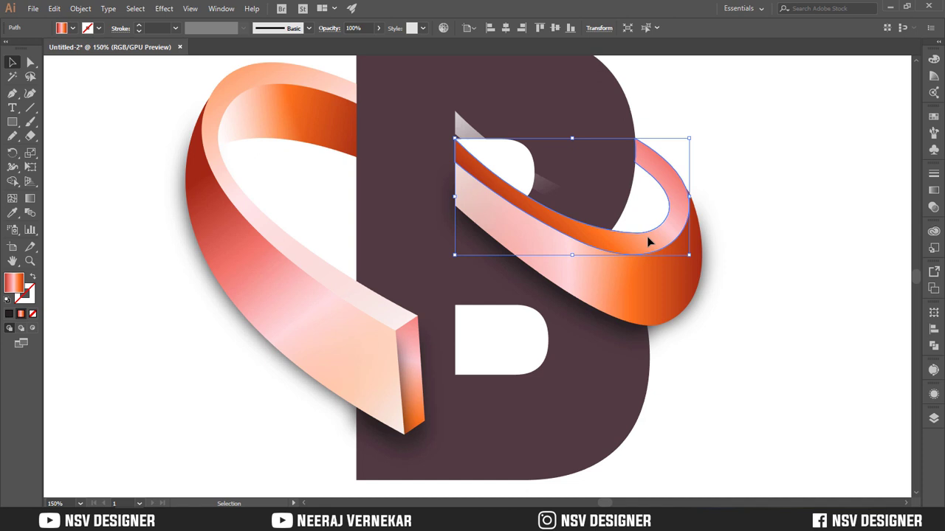
left_click(789, 214)
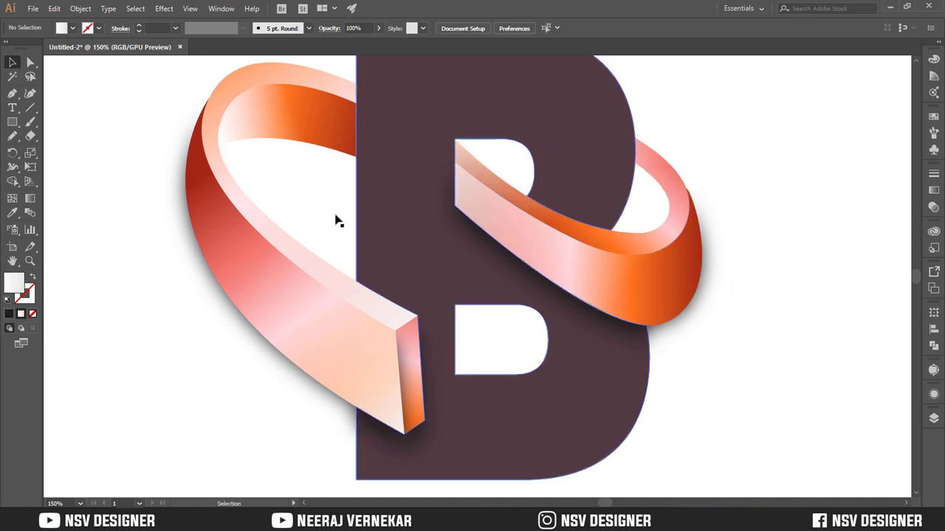
left_click(317, 137)
left_click(315, 183)
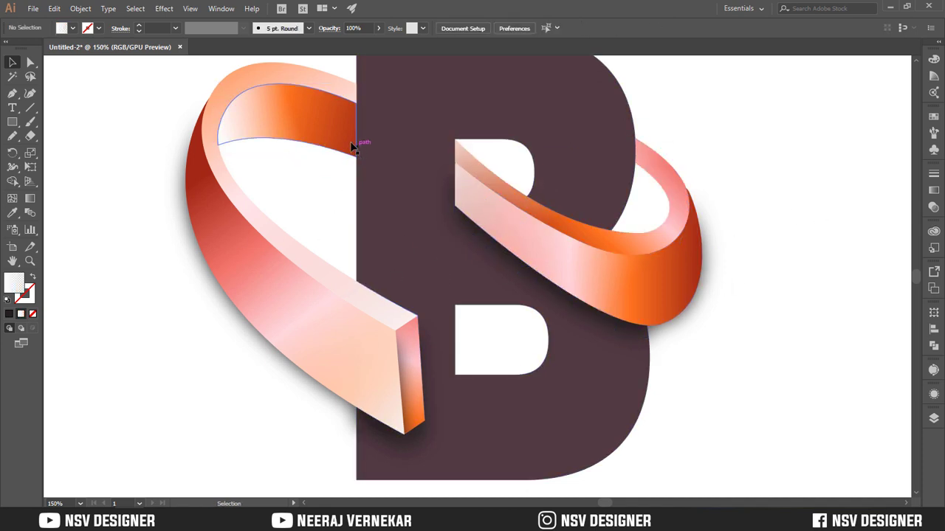
left_click_drag(351, 147, 327, 182)
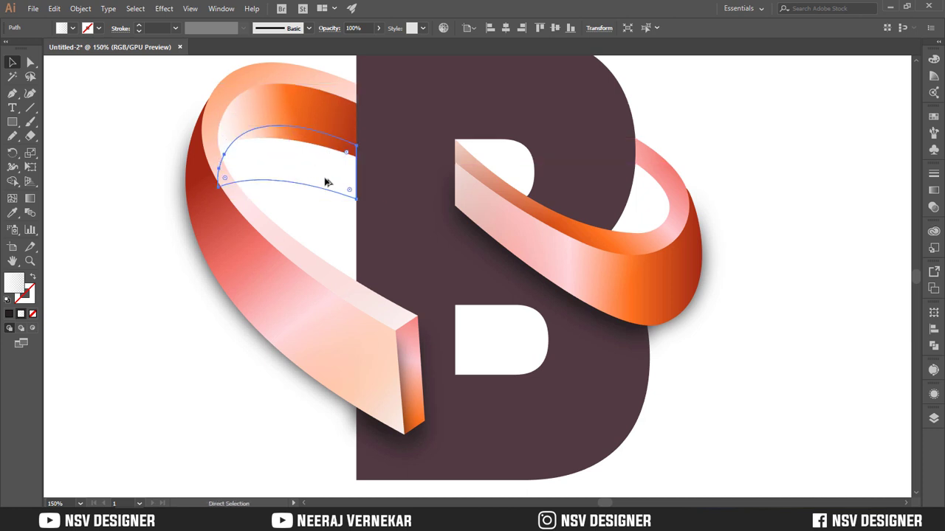
key("v")
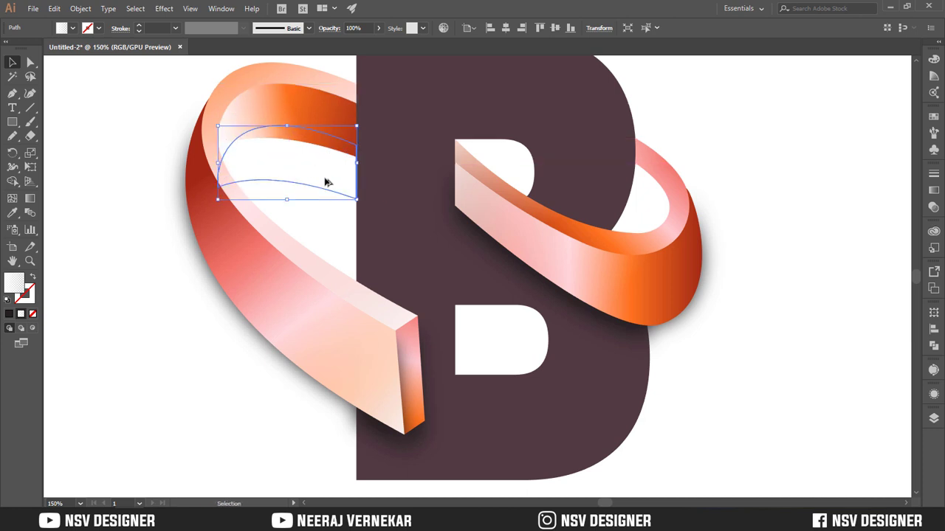
key("ctrl+z")
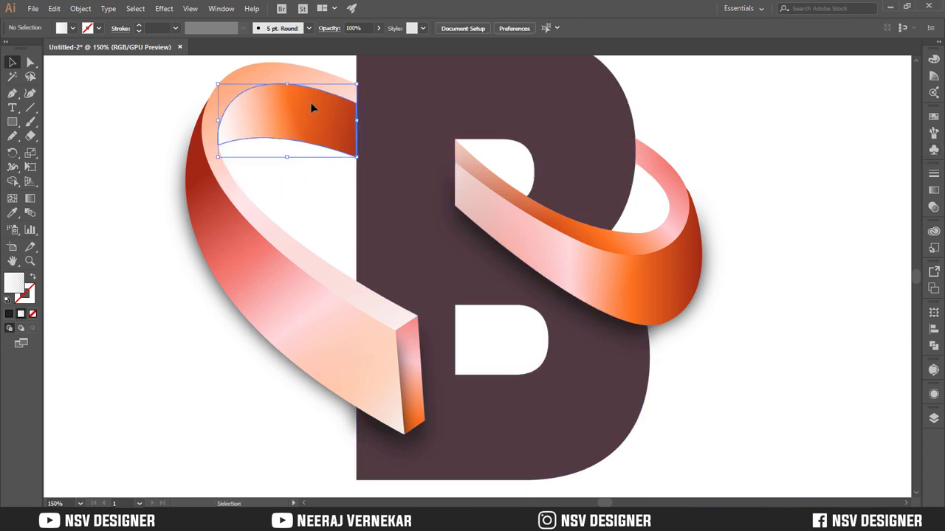
Fill the highlight on the left-hand loop's inner face with the white-to-black linear gradient preset
left_click(931, 190)
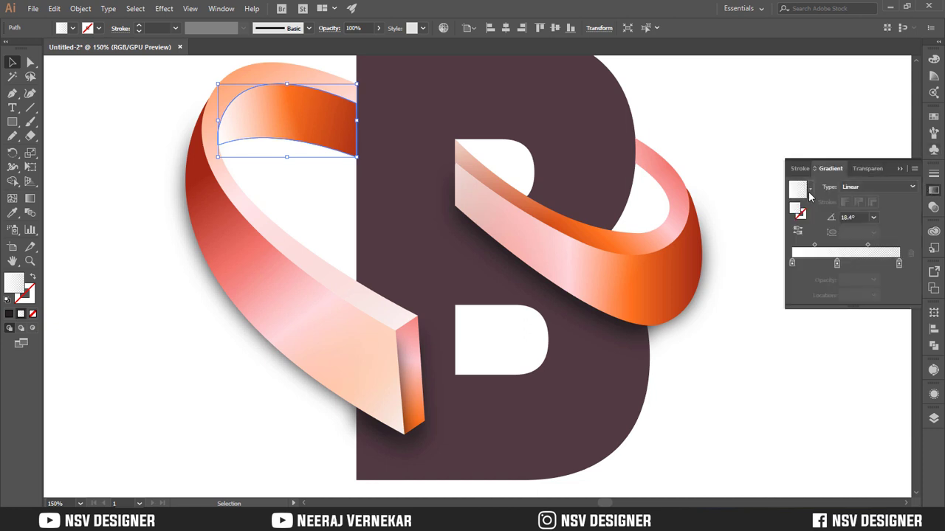
left_click(810, 190)
left_click(729, 214)
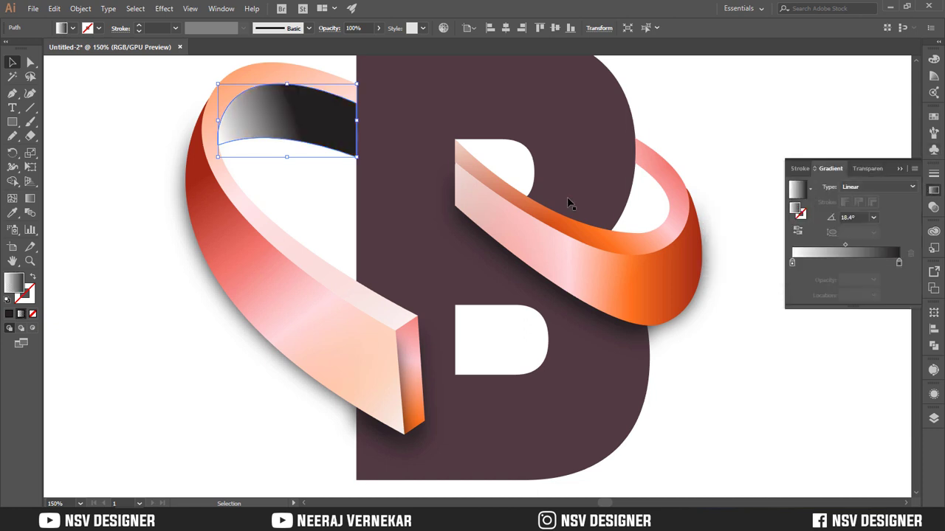
Try the Screen blend mode on the inner face's white-to-black gradient, and set it to Overlay
left_click(860, 168)
left_click(818, 188)
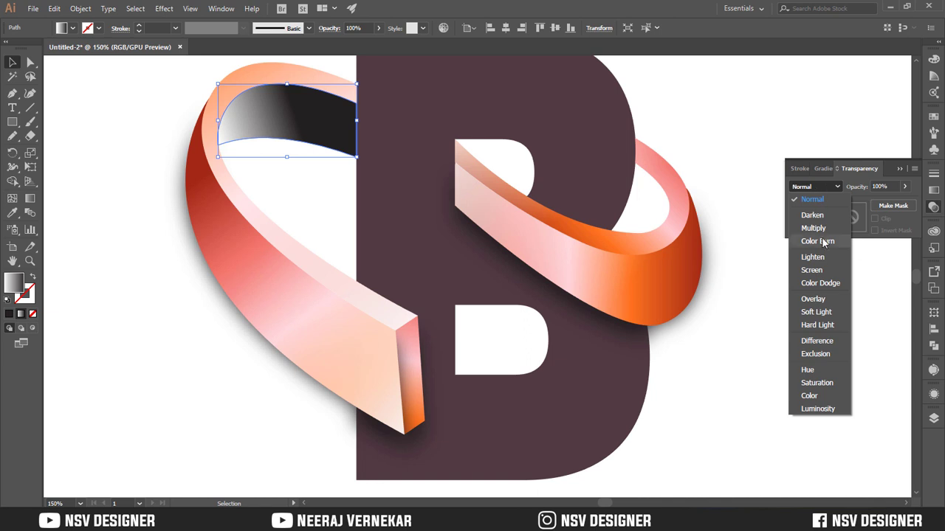
left_click(820, 269)
left_click(815, 187)
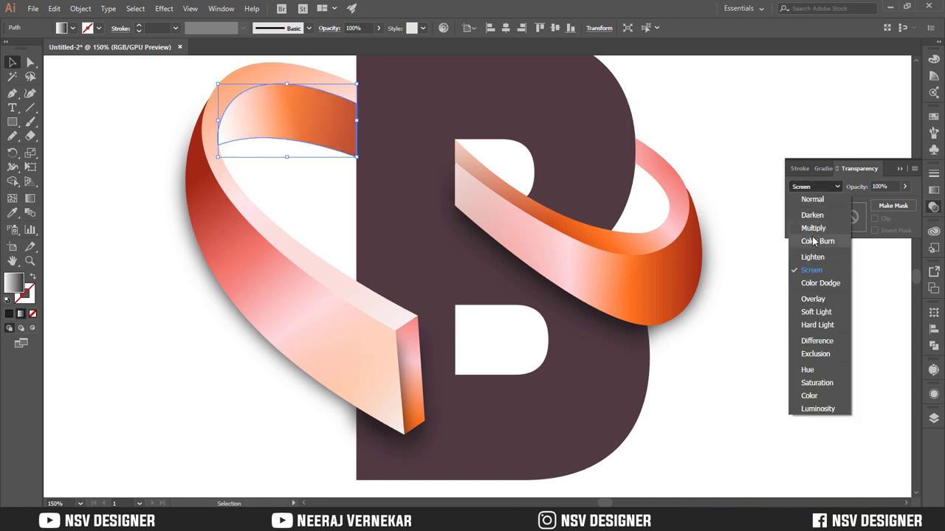
left_click(823, 301)
left_click(319, 204)
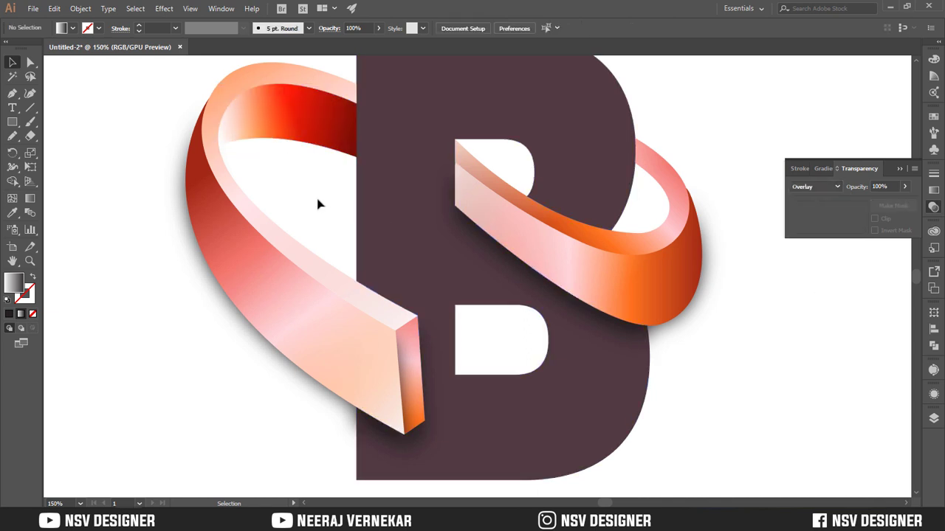
Try redirecting the white-to-black gradient on the left-hand loop's inner face toward the letter B, with the Screen blend mode
left_click(313, 146)
key("g")
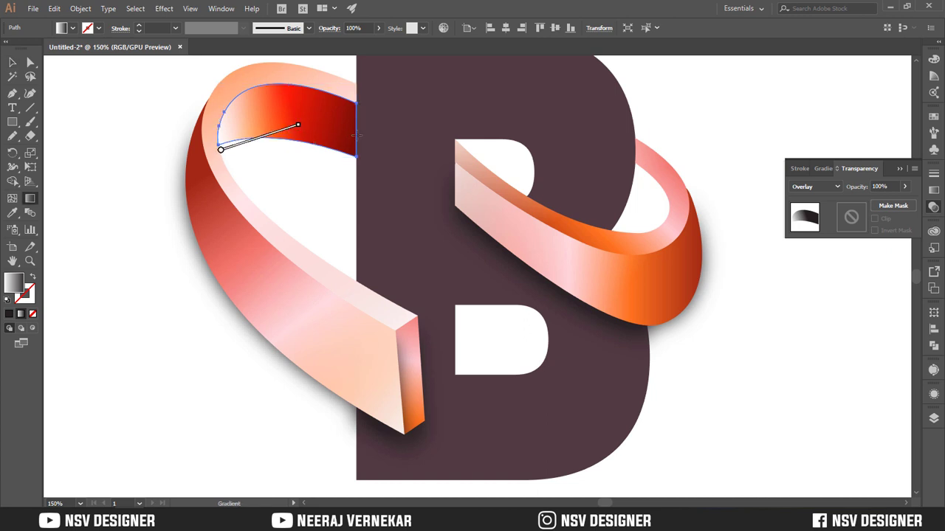
left_click_drag(297, 121, 368, 120)
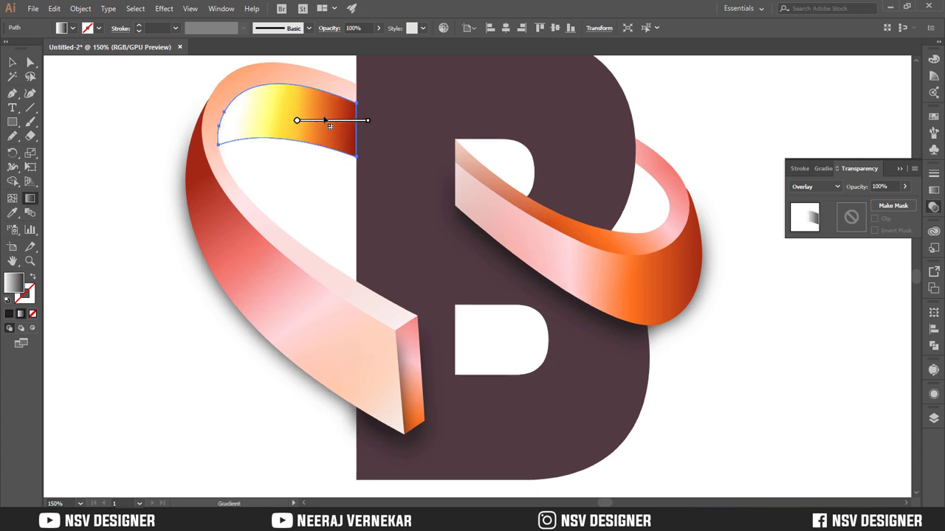
left_click_drag(277, 118, 382, 177)
left_click(837, 189)
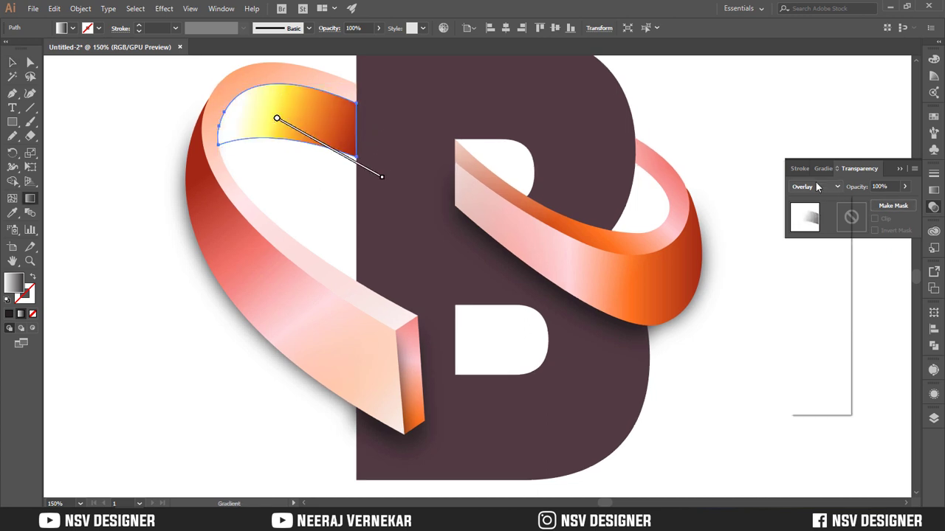
left_click(812, 270)
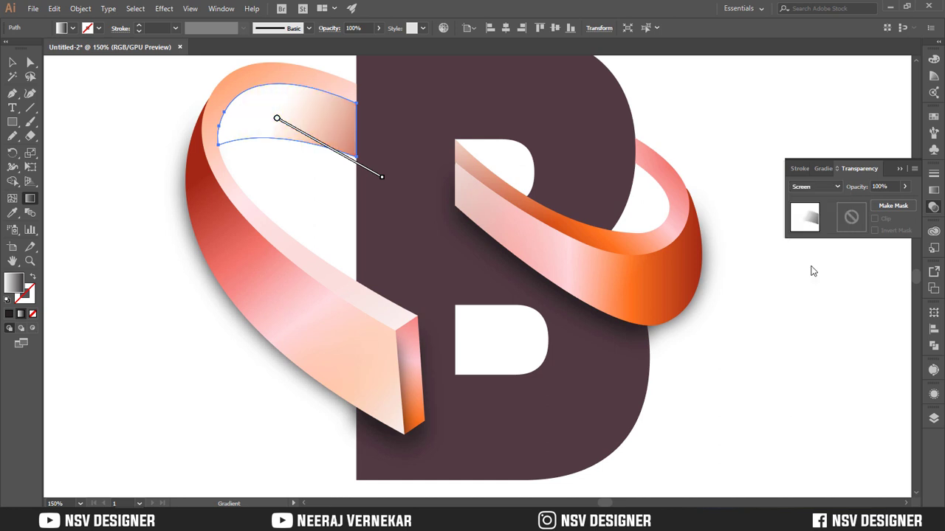
Set the inner face's white-to-black gradient to Multiply and redraw it diagonally so it darkens where the ribbon meets the letter
left_click(808, 187)
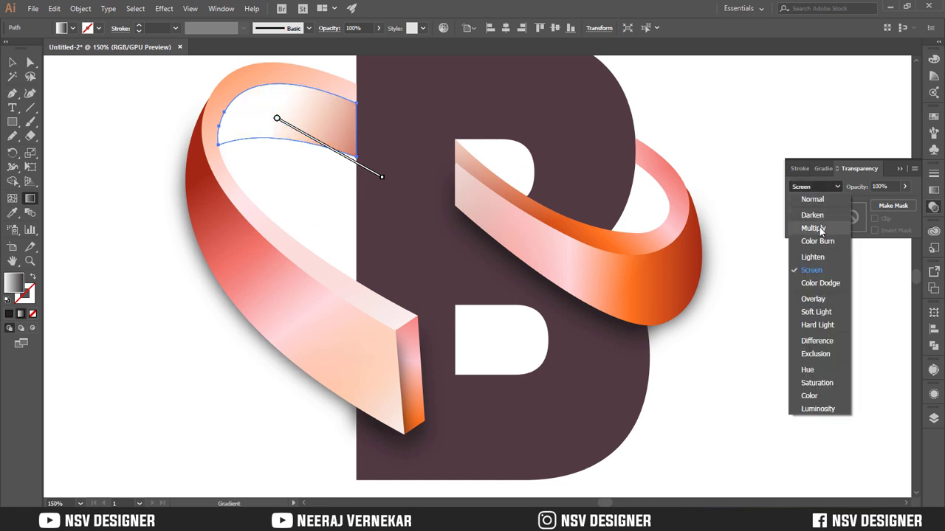
left_click(813, 228)
left_click_drag(318, 110, 436, 157)
key("v")
left_click(325, 205)
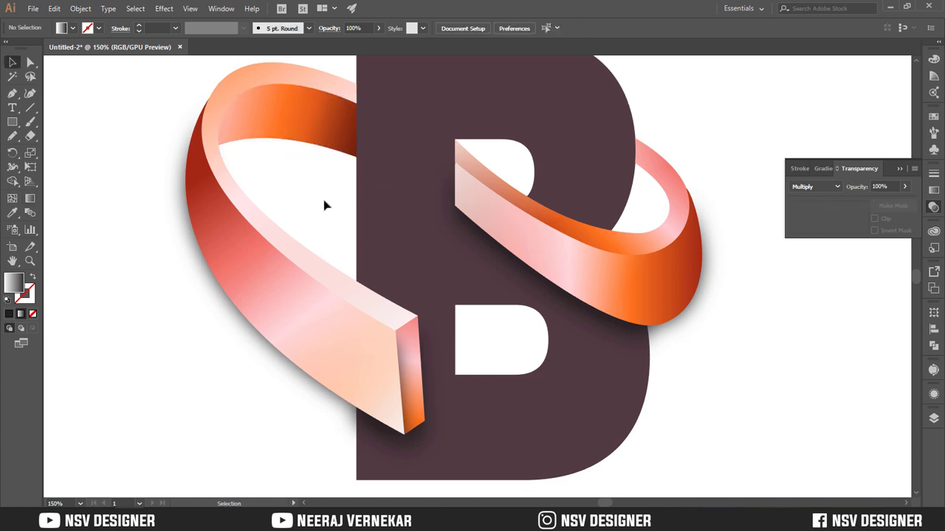
Move the Multiply shade down off the left-hand loop's inner face to reach the orange face beneath it
left_click_drag(303, 131, 302, 180)
left_click(288, 113)
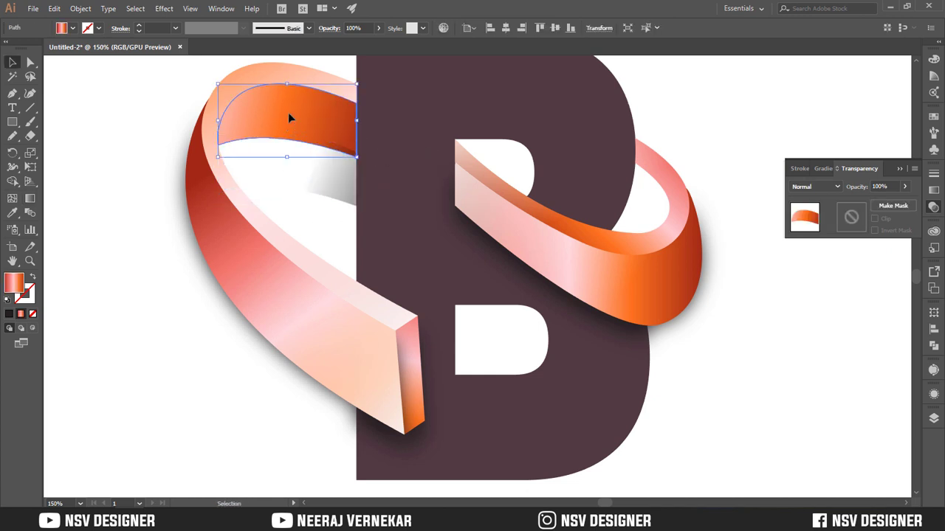
left_click_drag(290, 118, 116, 115)
key("ctrl+z")
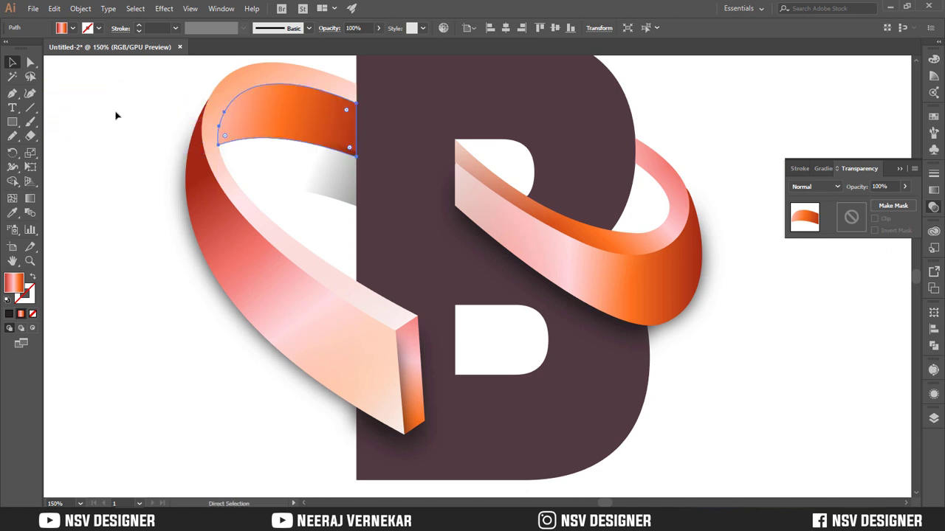
Overlay a copy of the orange inner face carrying the white-to-transparent gradient sampled from the right-hand loop's front highlight
key("ctrl+c")
key("i")
left_click(472, 185)
key("v")
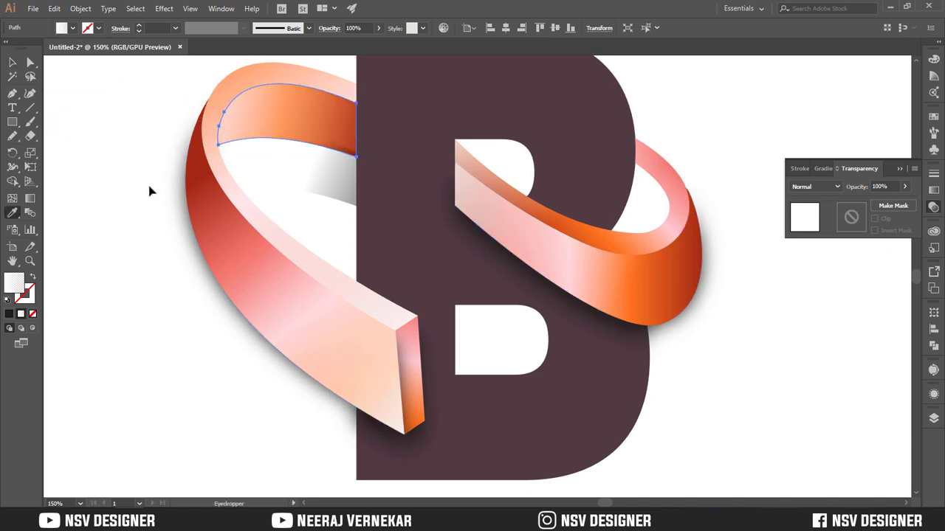
left_click(150, 190)
Move the Multiply shade back up onto the left-hand loop's inner face
left_click_drag(312, 190, 312, 142)
left_click(200, 172)
scroll(156, 159, "down", 3)
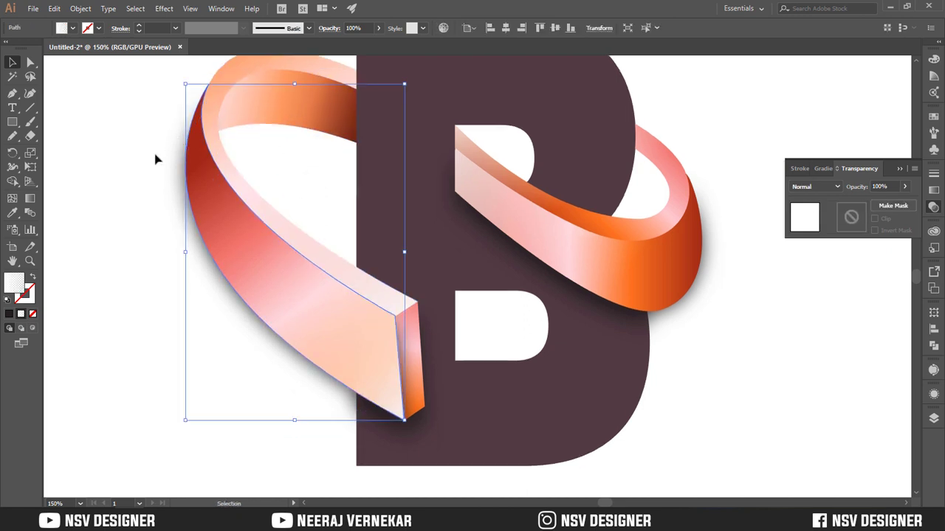
scroll(155, 159, "up", 2)
Try duplicating the right-hand loop's front highlight in place and restyling the copy with the inner face's Multiply shade
left_click(483, 187)
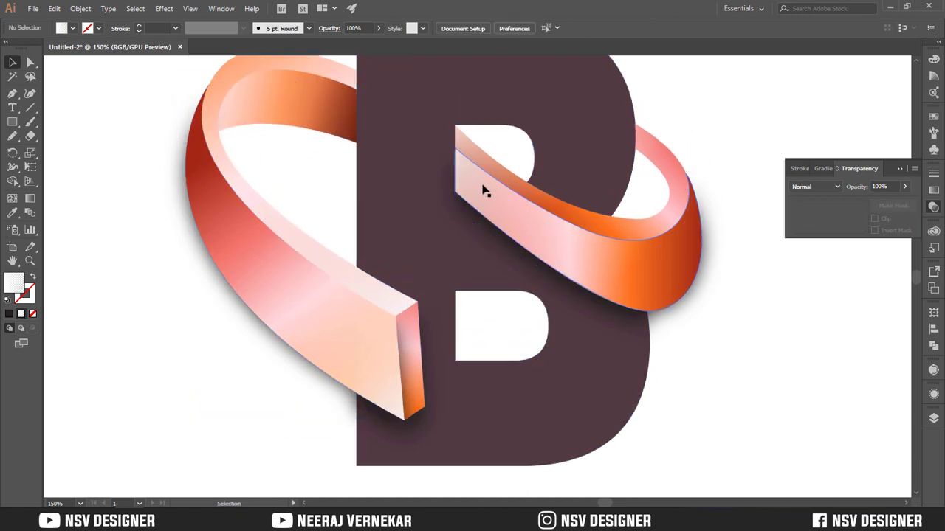
key("ctrl+c")
key("ctrl+f")
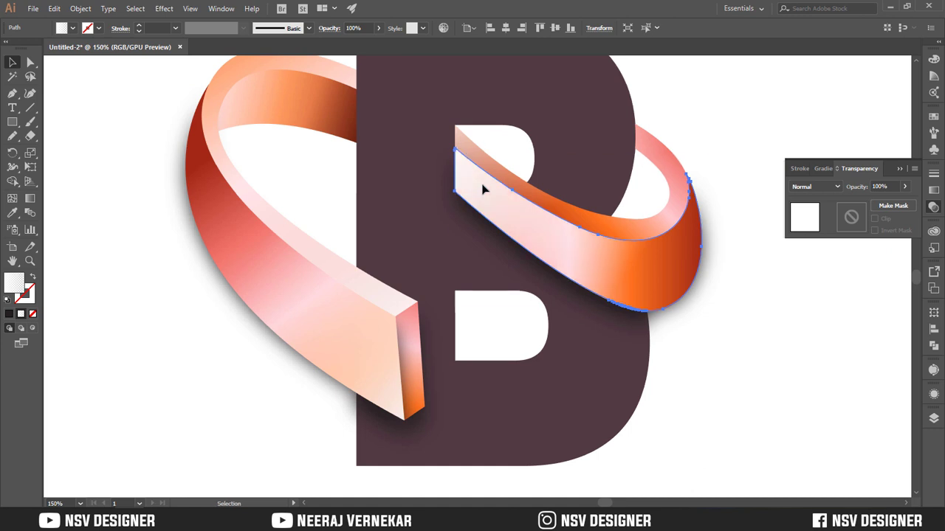
key("i")
left_click(334, 110)
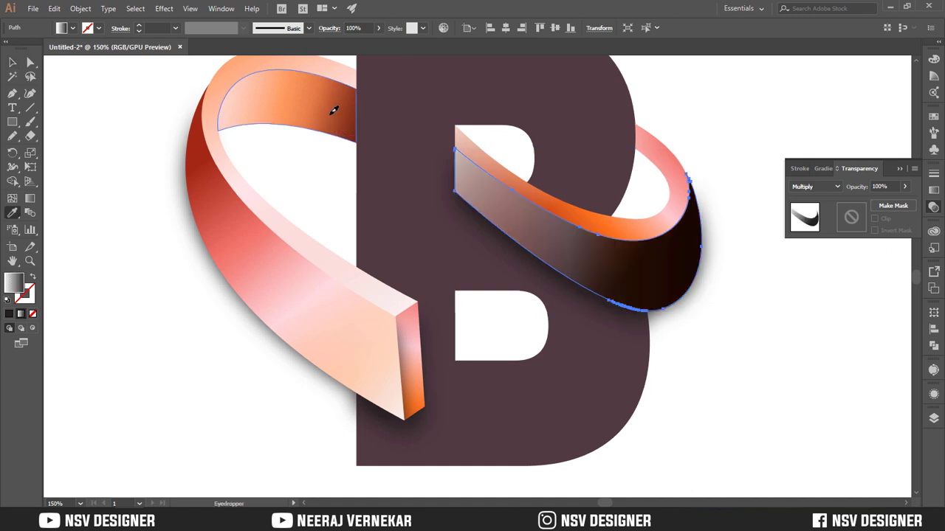
Try redrawing the copy's Multiply gradient diagonally so it darkens only the right-hand loop's cut end inside the letter
key("g")
left_click_drag(442, 144, 516, 211)
left_click_drag(502, 201, 442, 136)
left_click_drag(441, 77, 531, 152)
left_click(815, 186)
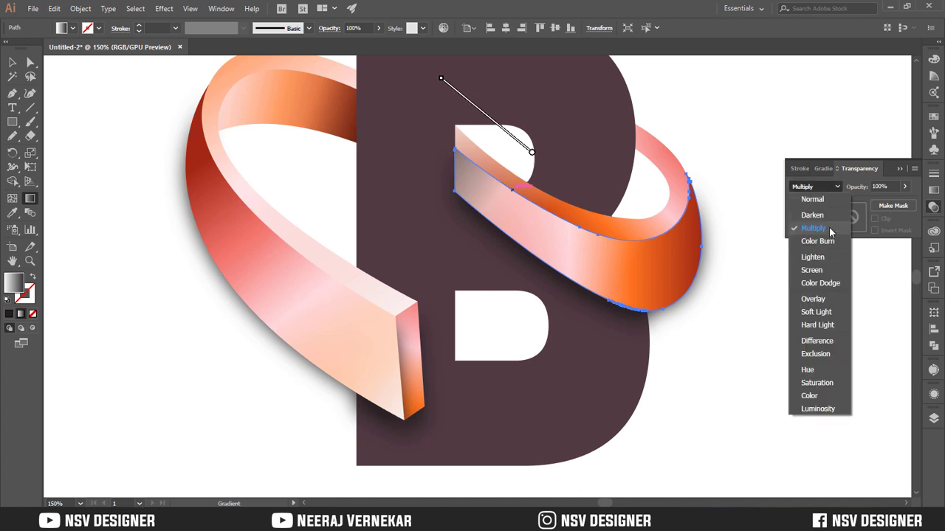
left_click(822, 232)
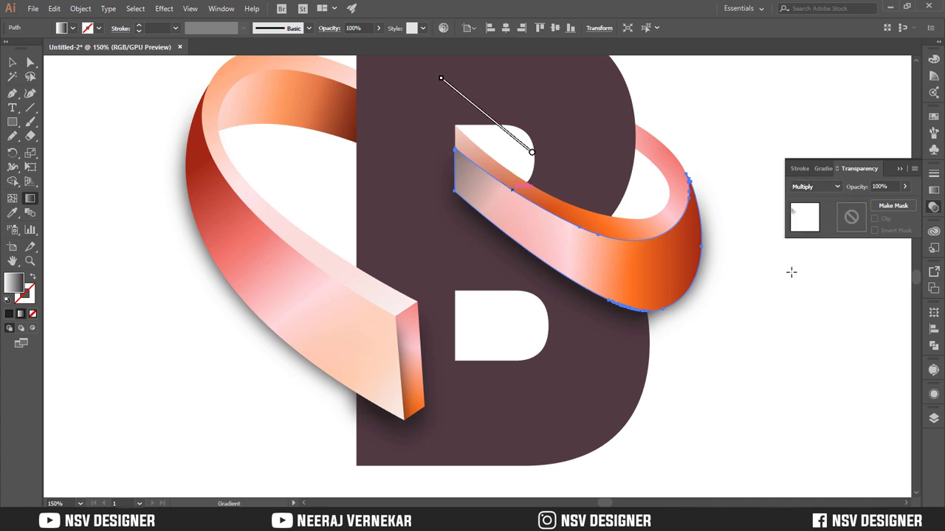
Undo the duplicated Multiply shade on the right-hand loop's front face
key("v")
key("ctrl+z")
key("ctrl+z")
key("ctrl+z")
key("ctrl+z")
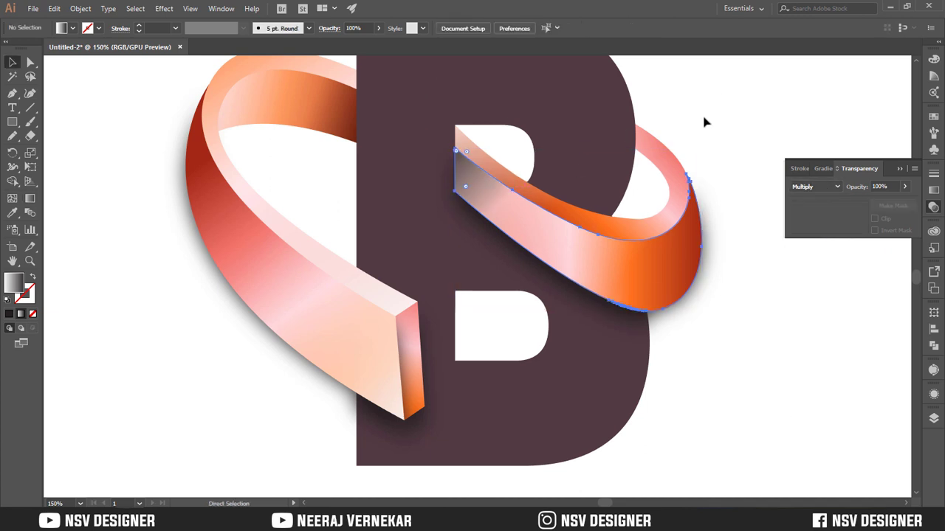
left_click(714, 122)
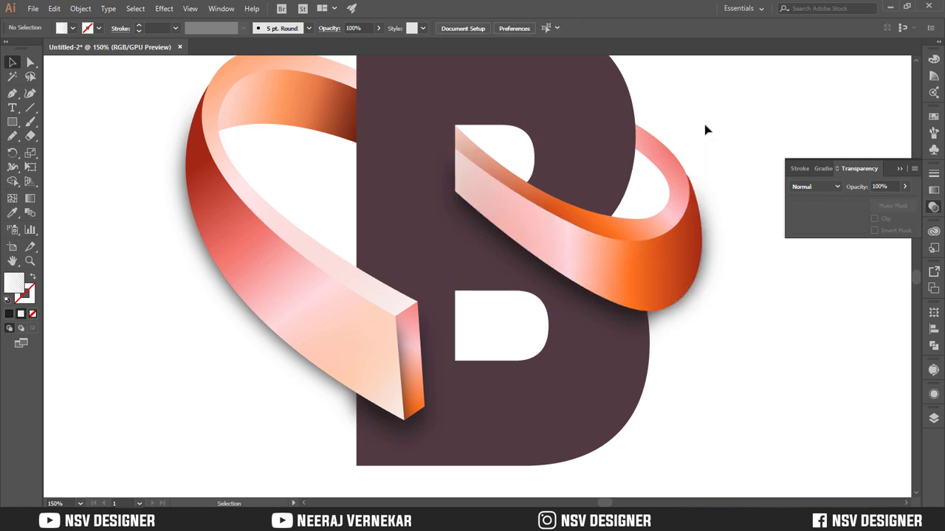
Bring the left-hand loop's narrow gradient end face to the front, above its black shadow
scroll(716, 159, "down", 2)
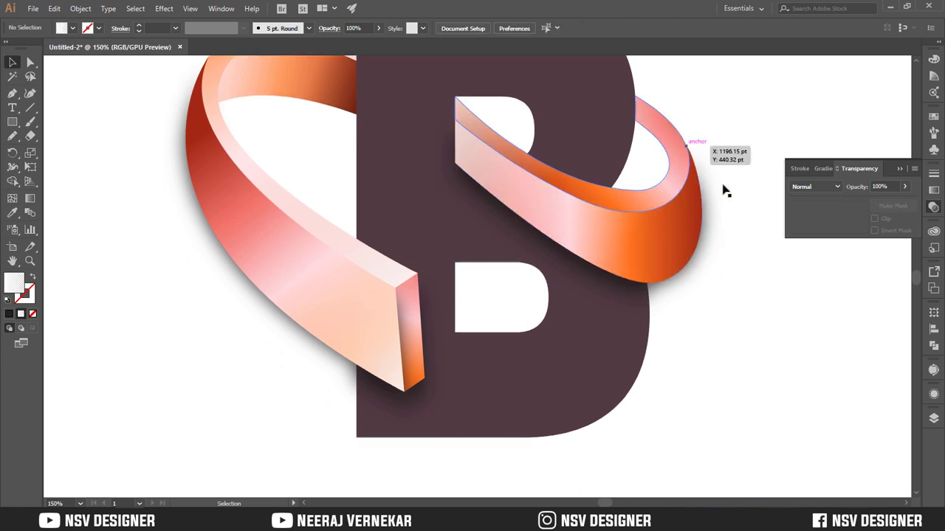
left_click(420, 312)
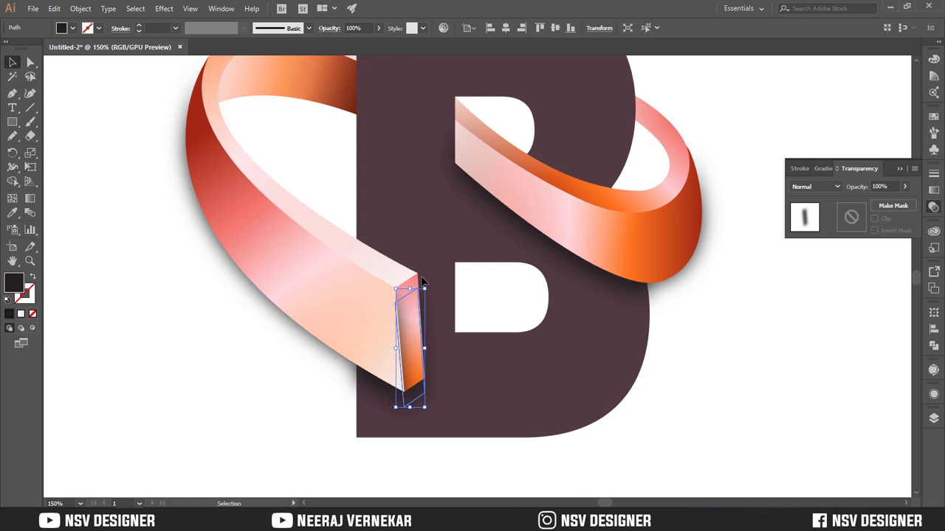
left_click(418, 280)
key("ctrl+shift+]")
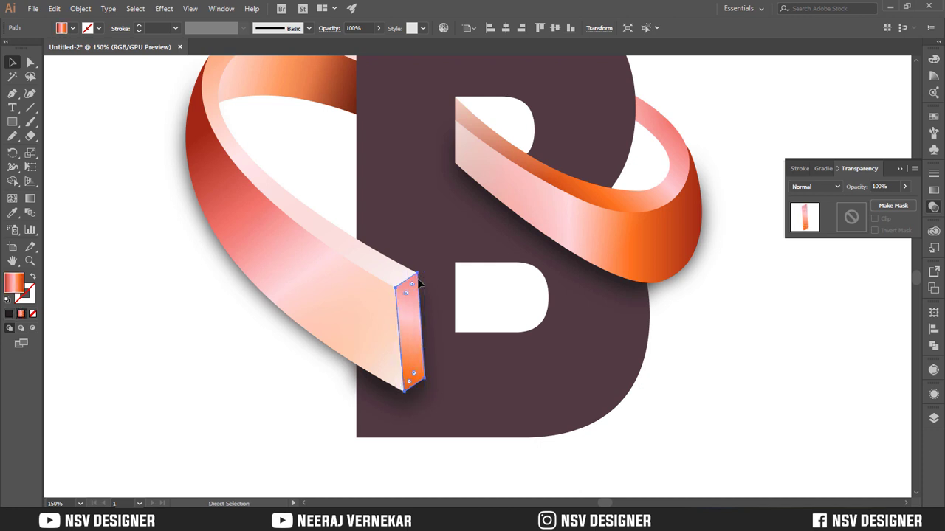
left_click(705, 362)
key("ctrl+1")
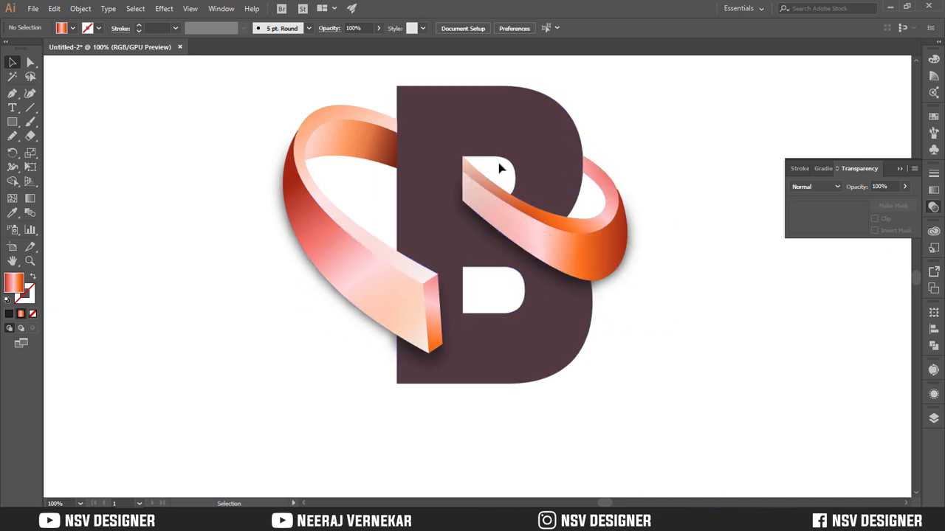
scroll(360, 423, "up", 1)
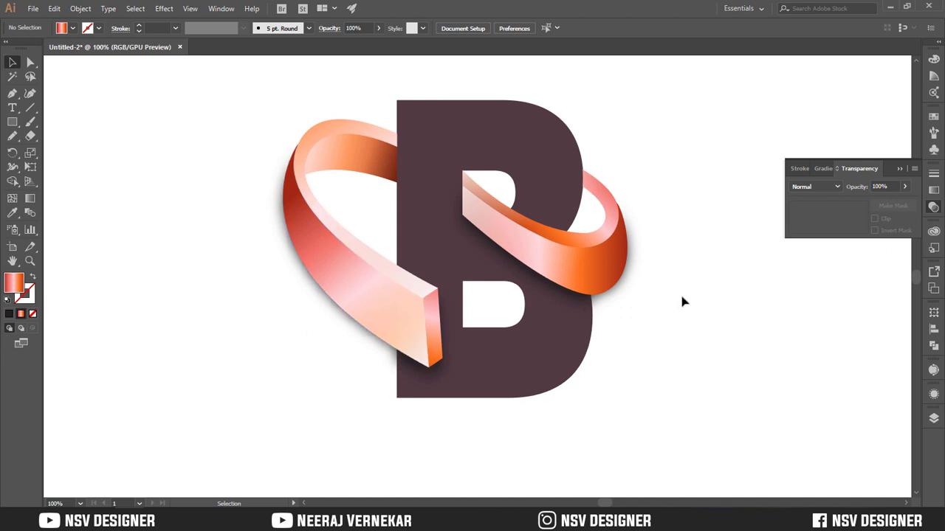
Rework the right-hand loop's front highlight into a three-stop linear gradient, white in the middle and 0% opacity at both ends
left_click(601, 262)
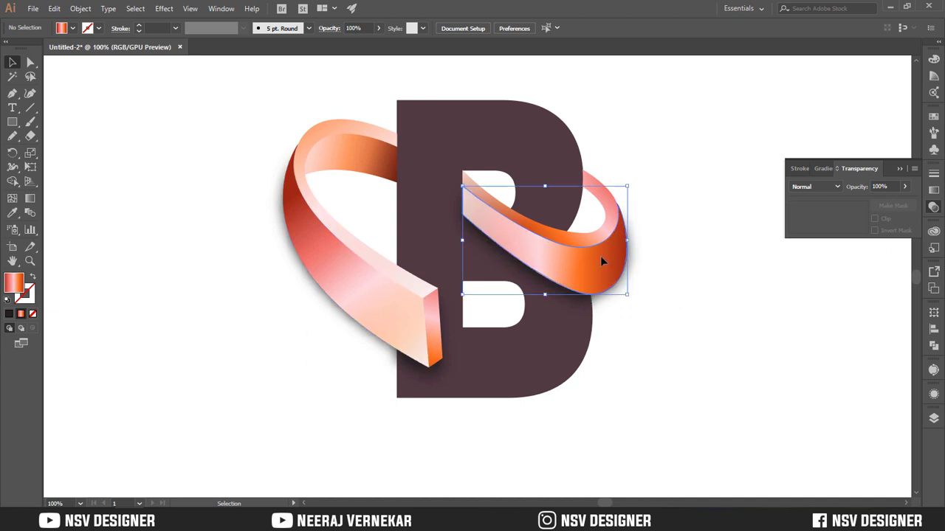
left_click(827, 169)
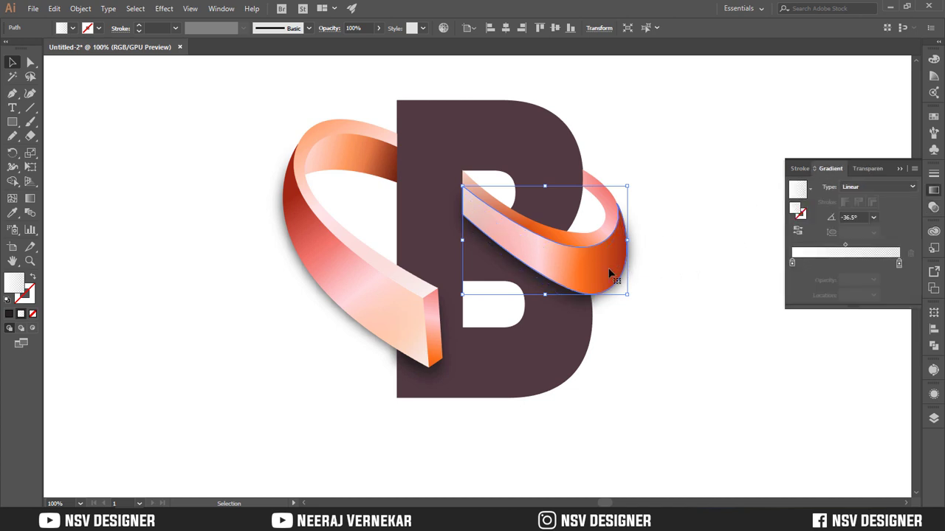
key("g")
left_click_drag(570, 268, 595, 269)
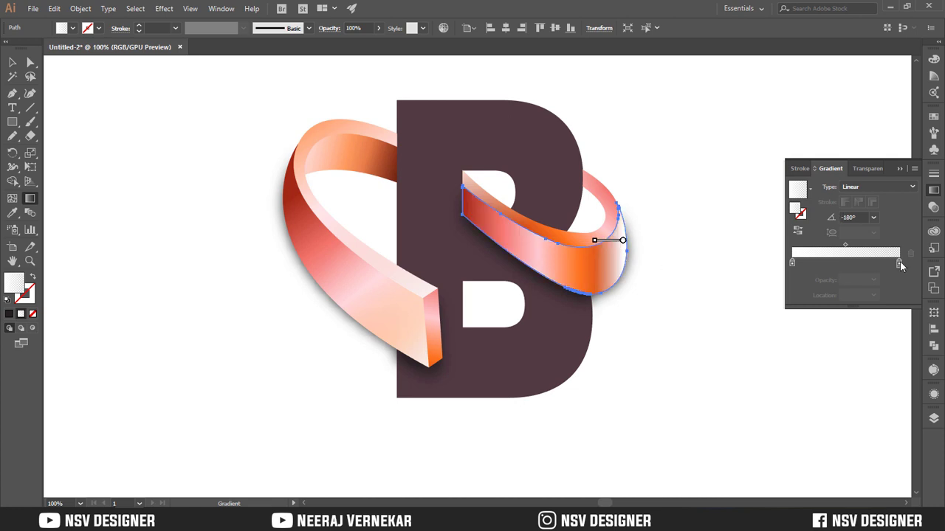
left_click(846, 264)
left_click_drag(899, 263, 792, 264)
Redraw the three-stop highlight gradient almost horizontally across the orange bend of the right-hand loop
mouse_move(581, 265)
left_mouse_down()
mouse_move(671, 271)
mouse_move(593, 270)
mouse_move(619, 271)
left_mouse_up()
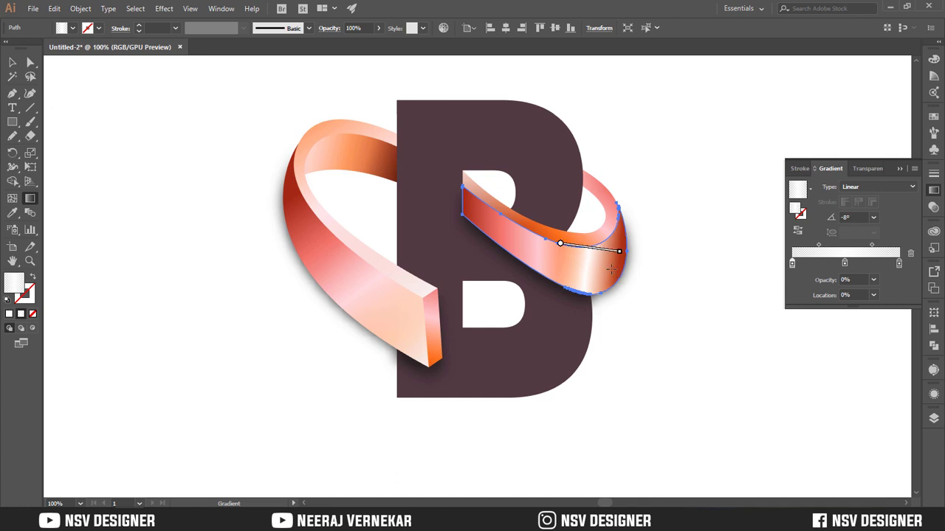
key("v")
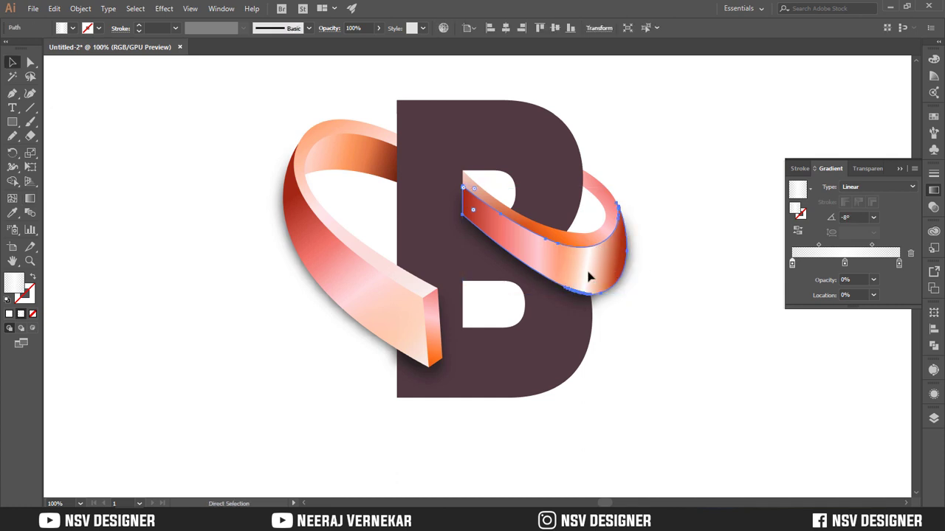
mouse_move(537, 265)
left_mouse_down()
mouse_move(529, 287)
mouse_move(534, 264)
left_mouse_up()
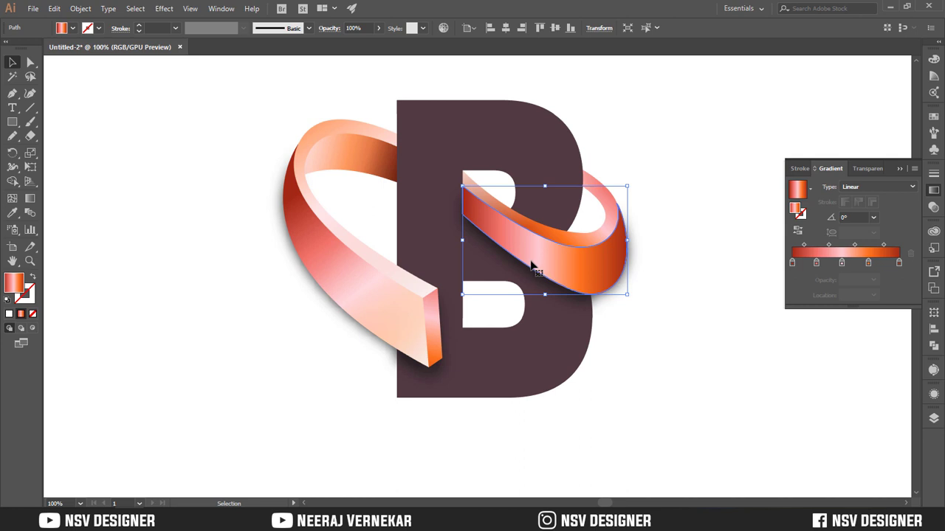
left_click(661, 245)
left_click(601, 277)
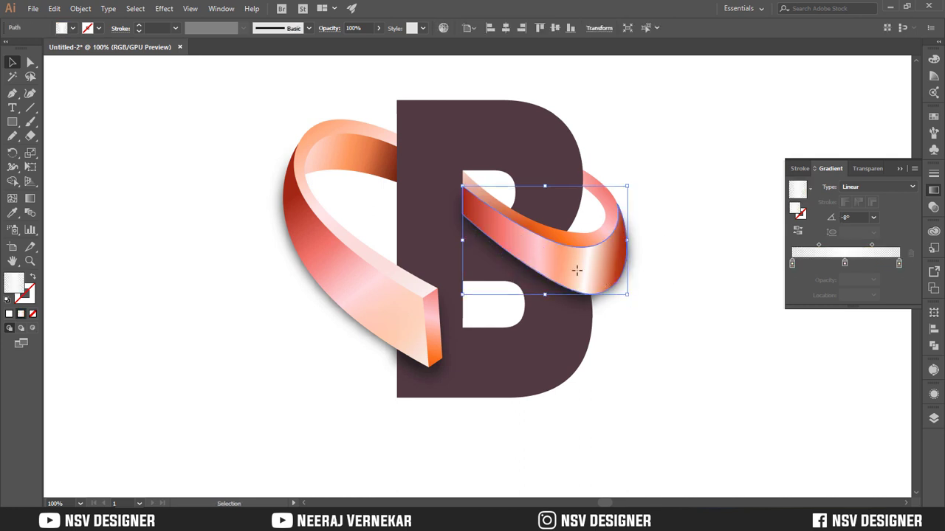
key("g")
mouse_move(565, 268)
left_mouse_down()
mouse_move(628, 268)
mouse_move(628, 255)
mouse_move(581, 274)
mouse_move(566, 267)
left_mouse_up()
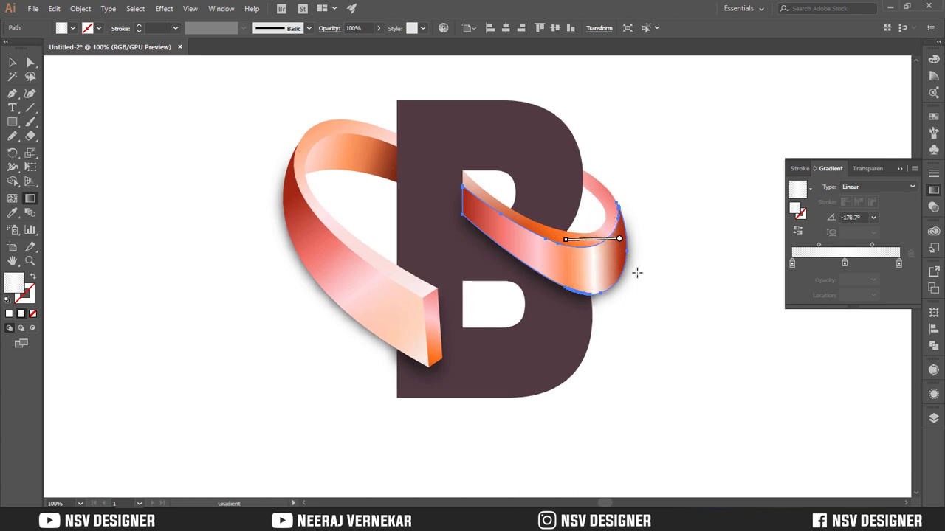
key("v")
left_click(709, 256)
Apply the right-hand loop's transparent-white-transparent gradient to the highlight on the left-hand loop's front face
left_click(353, 151)
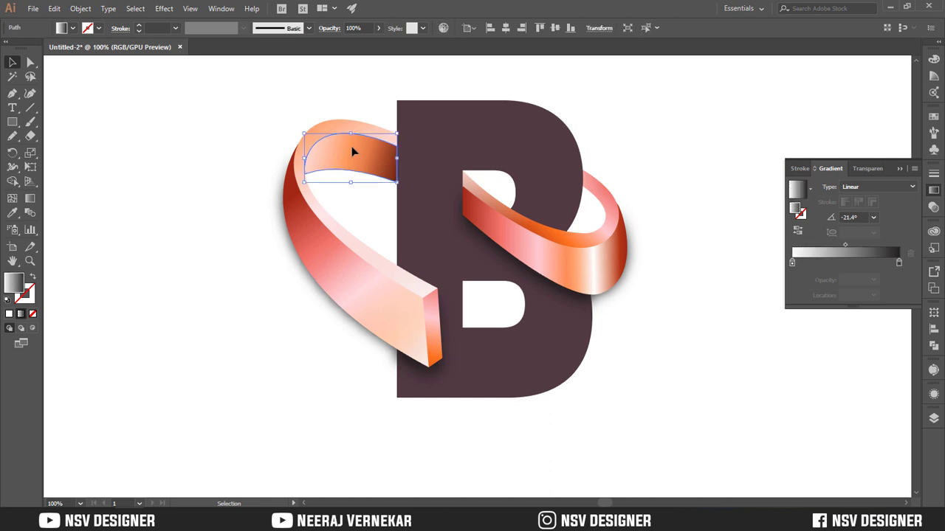
left_click(644, 133)
left_click_drag(320, 260, 293, 292)
key("ctrl+z")
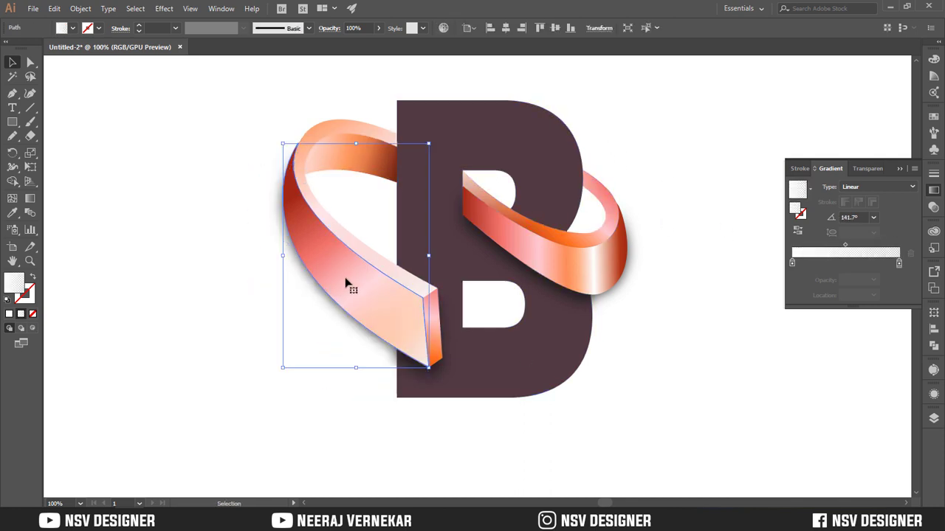
key("i")
left_click(598, 273)
key("v")
Redraw the left-hand front highlight's gradient diagonally at about -54° so a white band crosses the wide part of the ribbon
key("g")
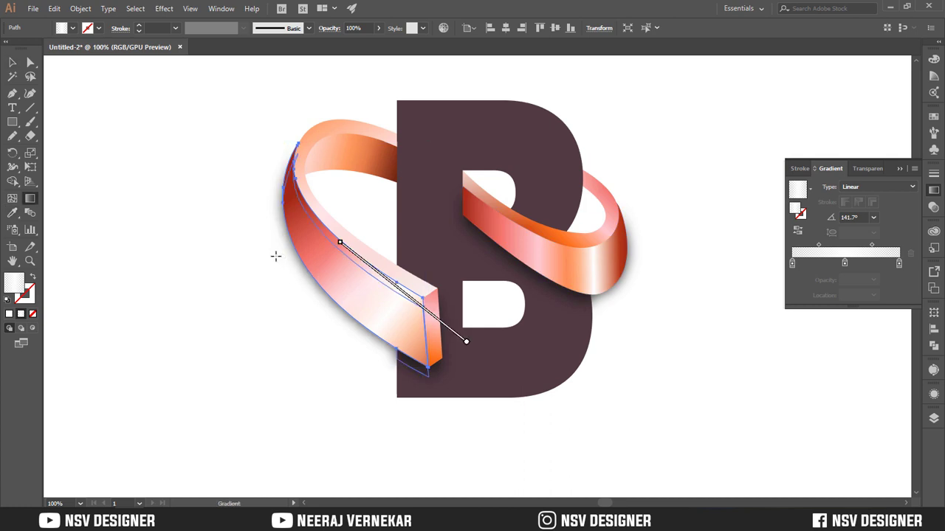
left_click_drag(311, 240, 356, 282)
left_click_drag(318, 228, 381, 268)
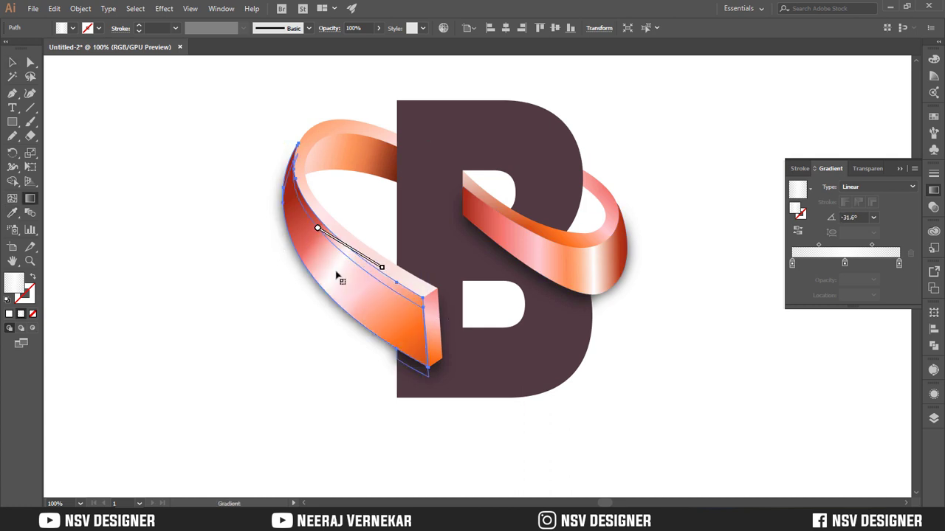
left_click_drag(336, 244, 405, 318)
left_click_drag(317, 225, 385, 305)
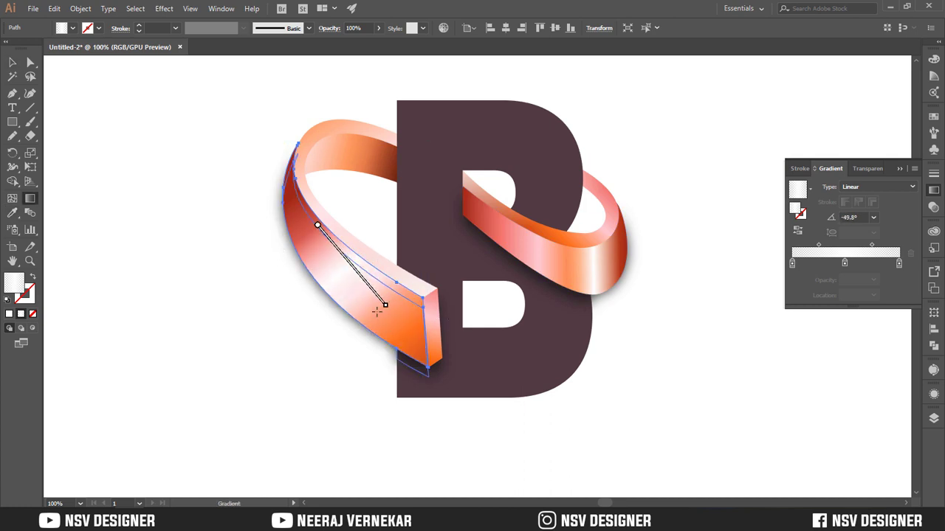
left_click_drag(342, 252, 398, 328)
key("v")
left_click(257, 305)
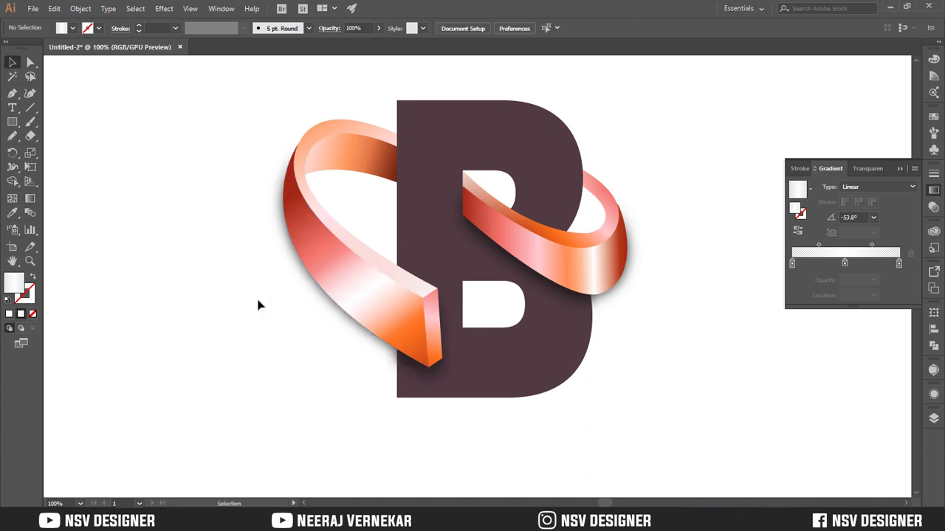
Select the entire ribbon-and-letter artwork on the artboard
key("ctrl+0")
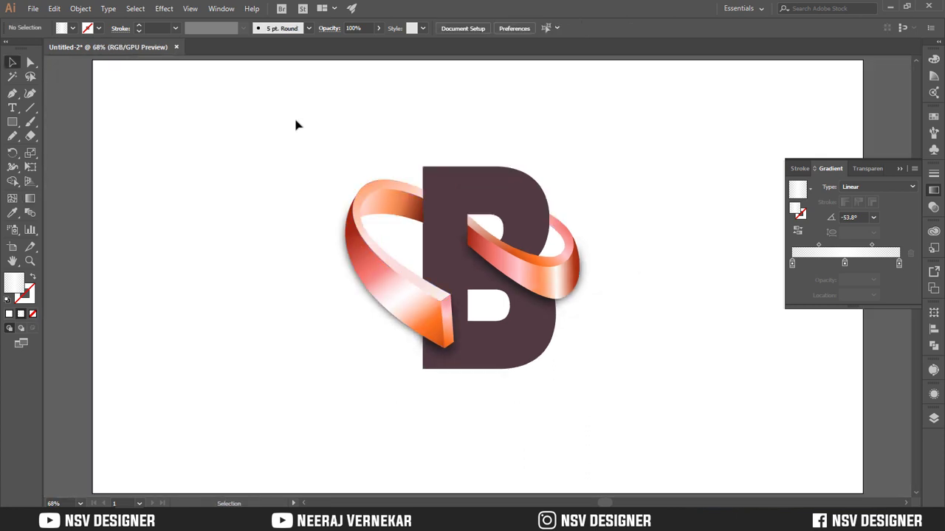
left_click_drag(296, 120, 602, 424)
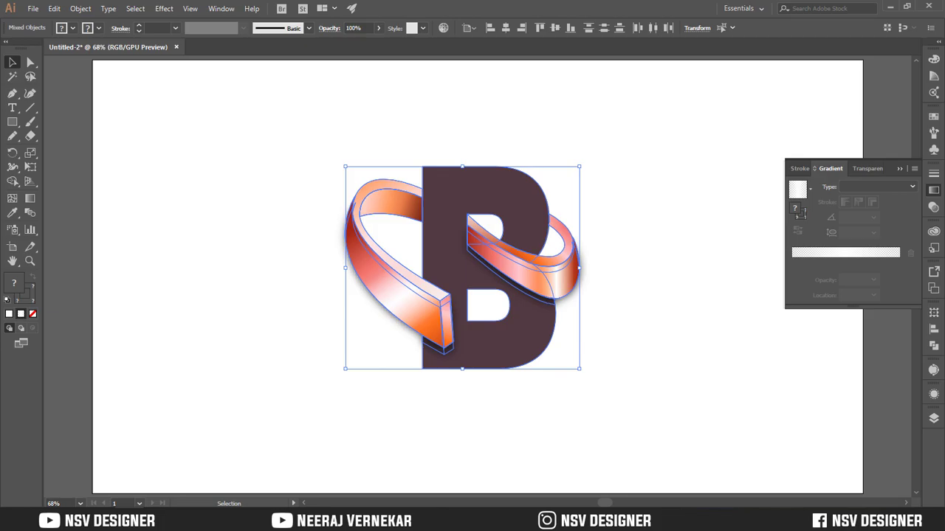